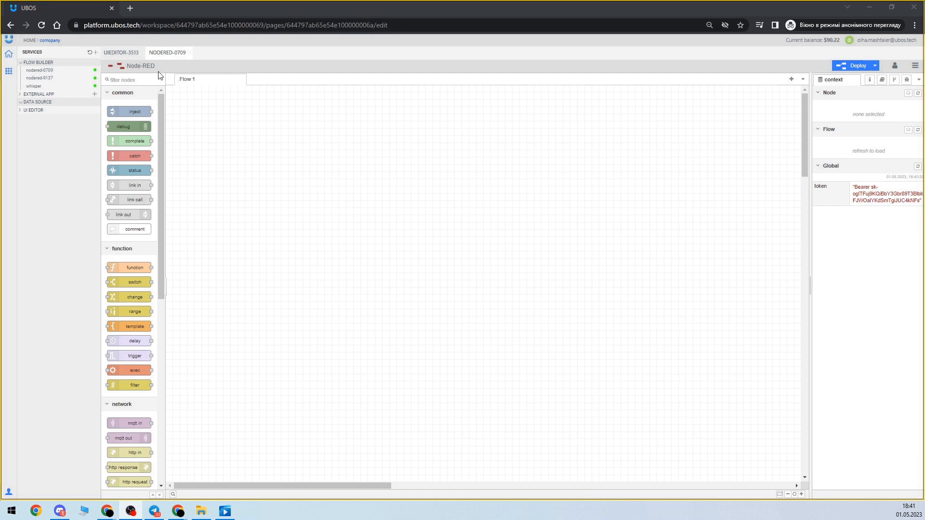
{"action": "left_click", "coordinate": [122, 53]}
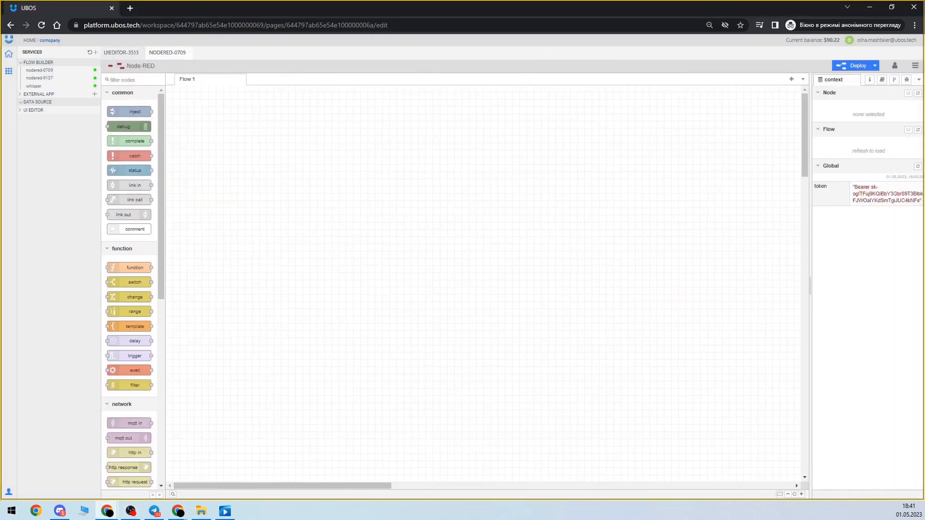
{"action": "key", "text": "alt+Tab"}
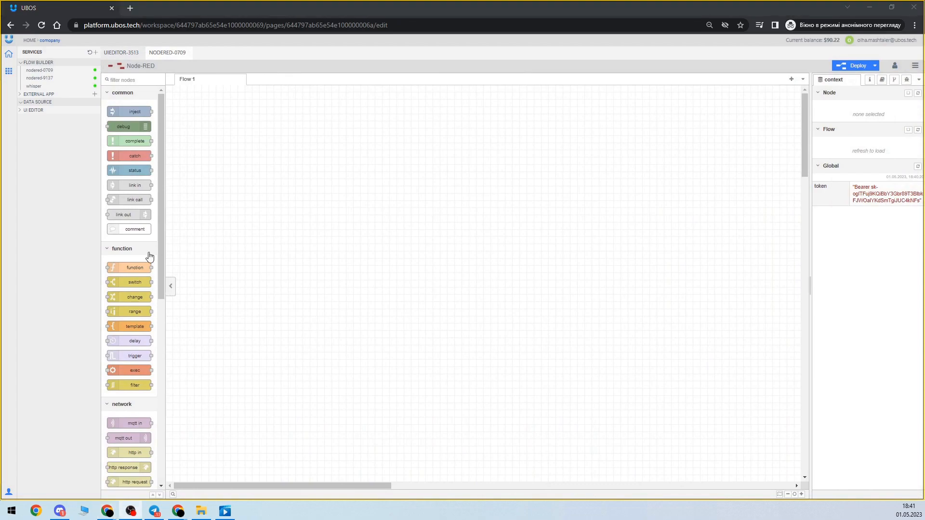
Place two function nodes one above the other in Flow 1, with an http in node to the left of each
{"action": "left_click_drag", "start_coordinate": [134, 267], "coordinate": [278, 164]}
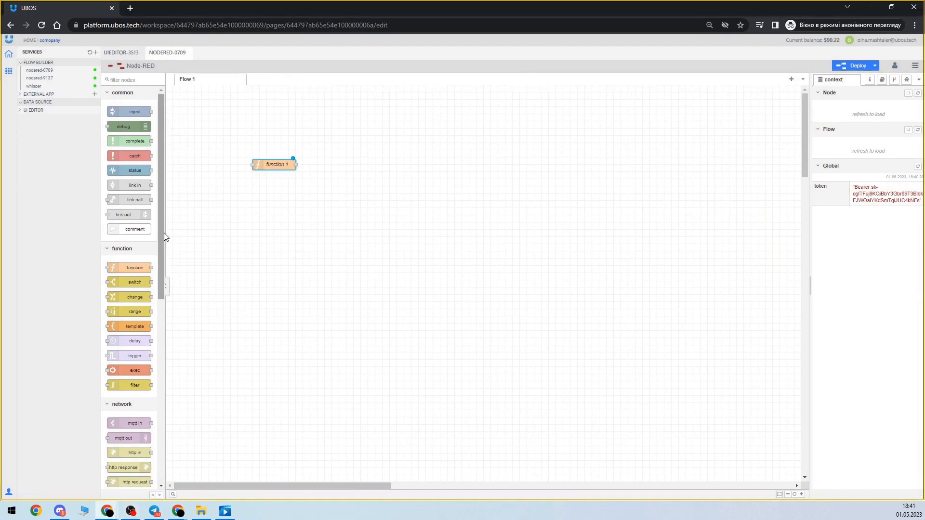
{"action": "left_click_drag", "start_coordinate": [129, 267], "coordinate": [275, 200]}
{"action": "scroll", "coordinate": [124, 268], "scroll_direction": "down", "scroll_amount": 6}
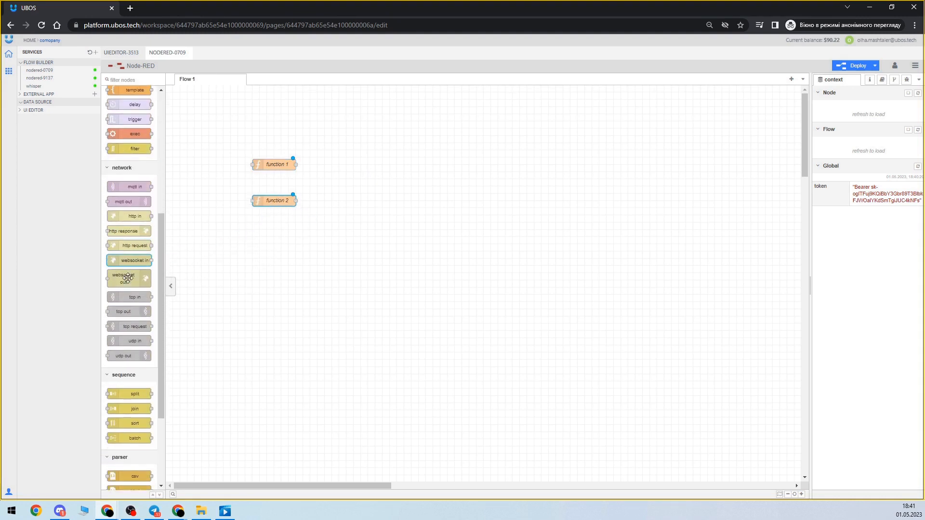
{"action": "scroll", "coordinate": [125, 275], "scroll_direction": "down", "scroll_amount": 3}
{"action": "scroll", "coordinate": [128, 193], "scroll_direction": "up", "scroll_amount": 2}
{"action": "left_click_drag", "start_coordinate": [135, 139], "coordinate": [203, 165]}
{"action": "left_click_drag", "start_coordinate": [140, 154], "coordinate": [197, 202]}
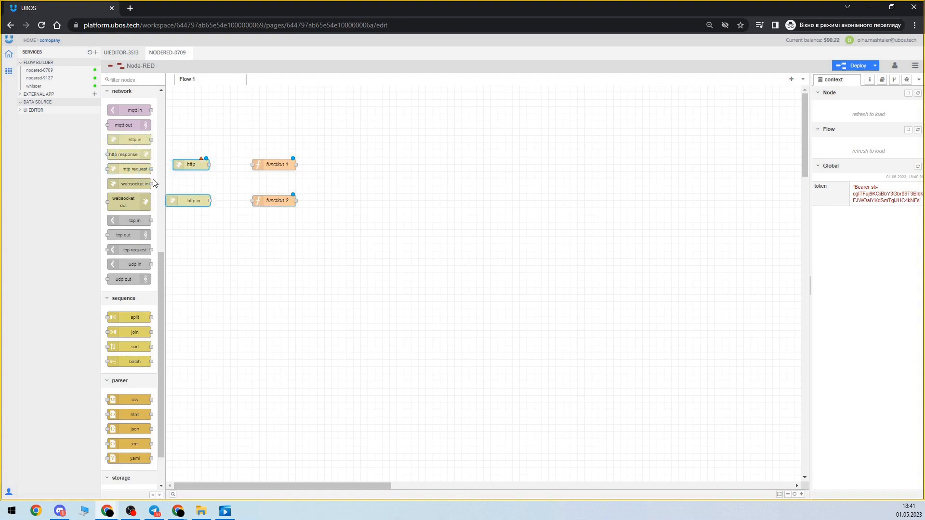
Add an http request node and an http response node to the right of each function node, forming two rows
{"action": "left_click_drag", "start_coordinate": [130, 169], "coordinate": [218, 173]}
{"action": "left_click_drag", "start_coordinate": [277, 176], "coordinate": [337, 162]}
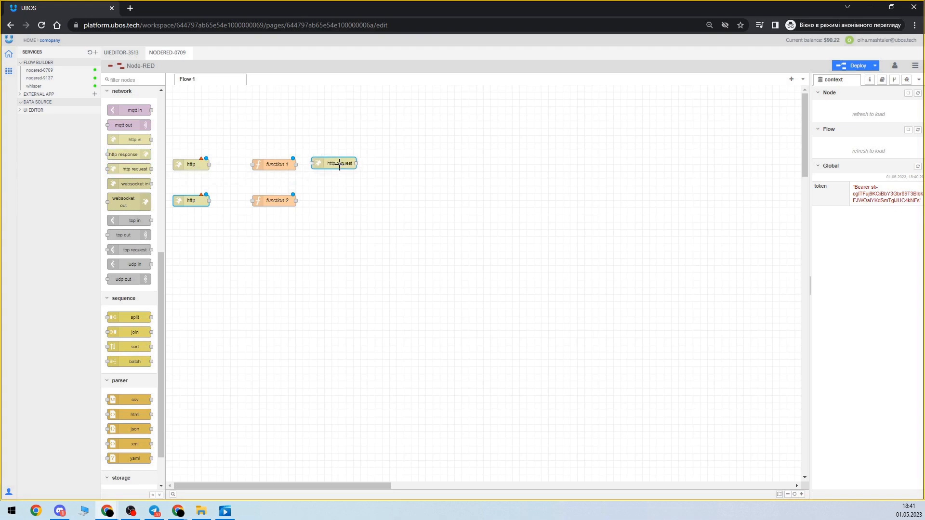
{"action": "left_click_drag", "start_coordinate": [133, 169], "coordinate": [344, 208]}
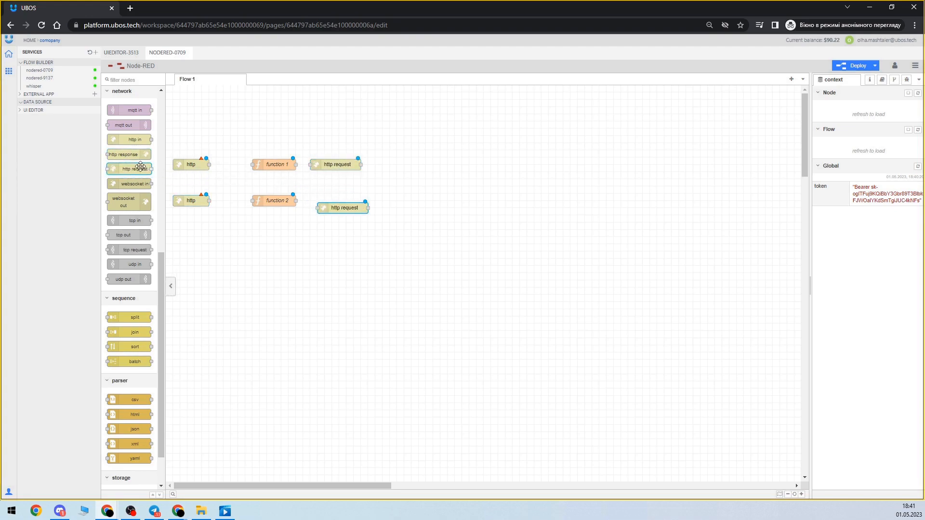
{"action": "left_click_drag", "start_coordinate": [128, 154], "coordinate": [420, 165]}
{"action": "left_click_drag", "start_coordinate": [116, 154], "coordinate": [420, 201]}
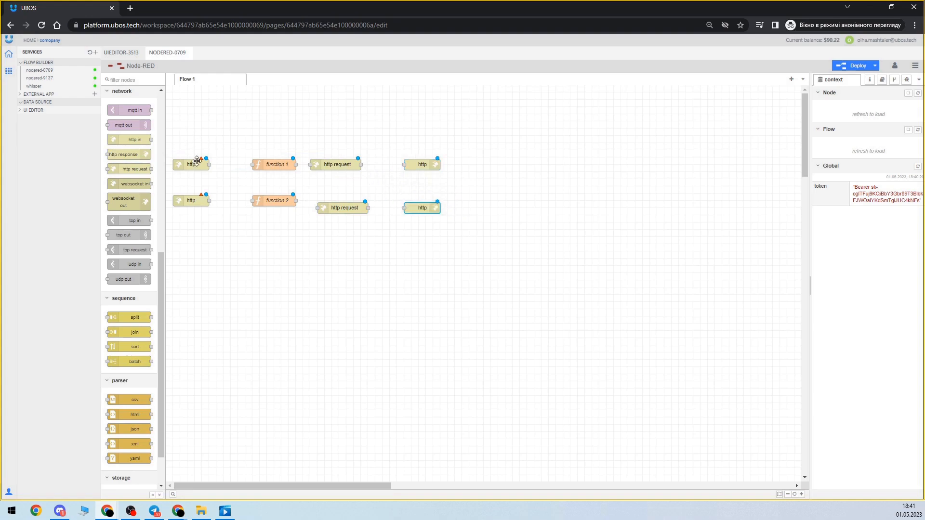
Configure the upper http in node with method POST, file uploads accepted and the URL /upload
{"action": "double_click", "coordinate": [191, 165]}
{"action": "left_click", "coordinate": [703, 128]}
{"action": "left_click", "coordinate": [700, 142]}
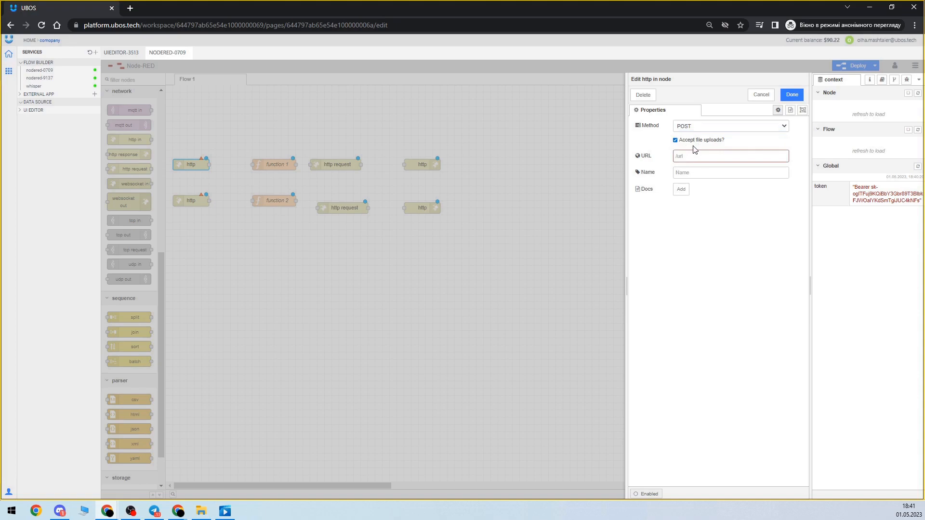
{"action": "left_click", "coordinate": [675, 140]}
{"action": "left_click", "coordinate": [689, 156]}
{"action": "type", "text": "/upload"}
{"action": "left_click", "coordinate": [791, 95]}
Wire the upper row from the upload node through function 1 and the http request to the http response, tightening the spacing
{"action": "left_click_drag", "start_coordinate": [224, 164], "coordinate": [392, 164]}
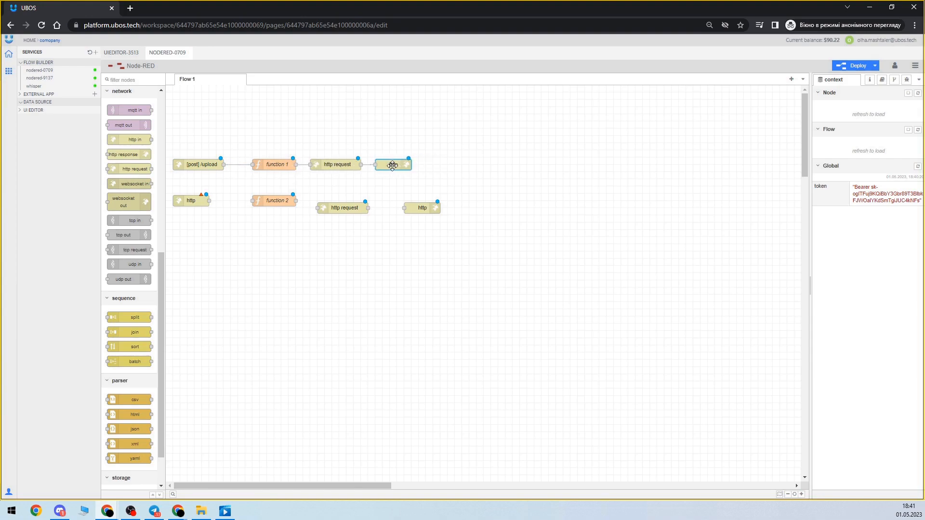
{"action": "left_click_drag", "start_coordinate": [211, 165], "coordinate": [226, 165]}
{"action": "left_click", "coordinate": [270, 174]}
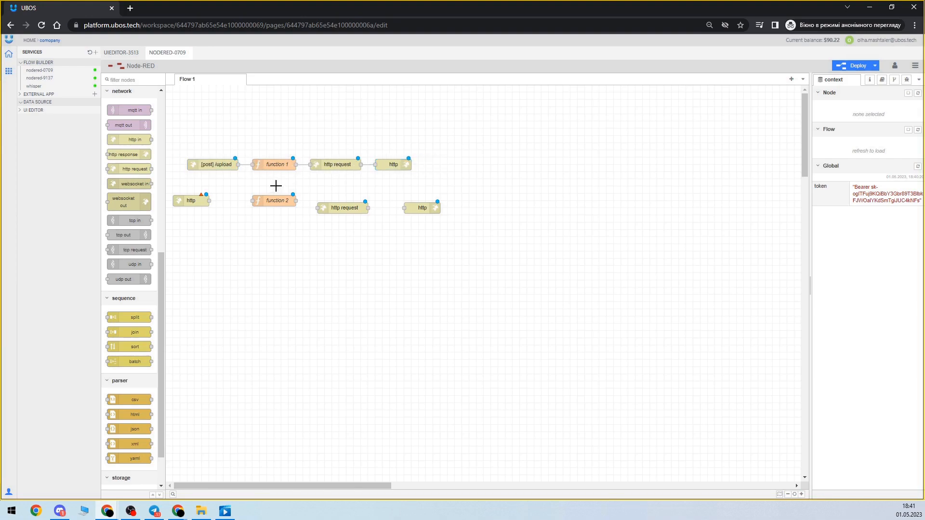
{"action": "double_click", "coordinate": [275, 165]}
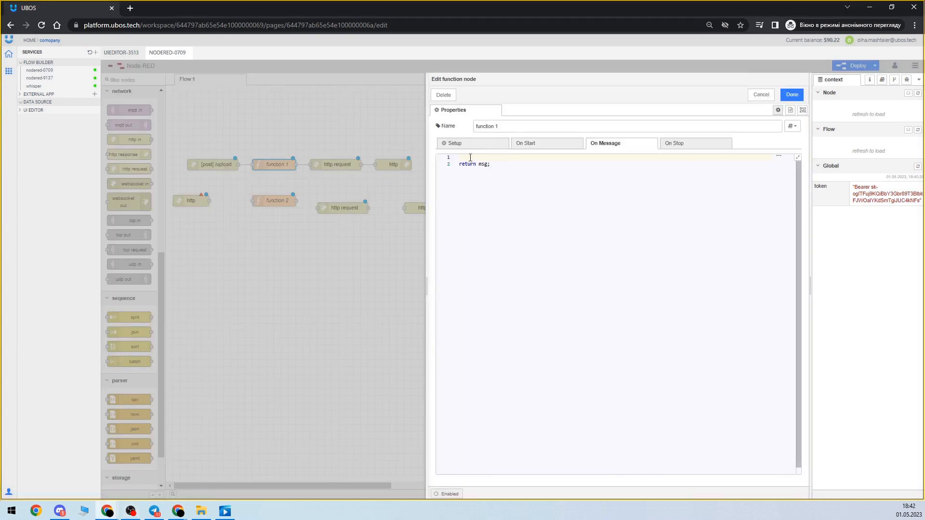
{"action": "type", "text": "m"}
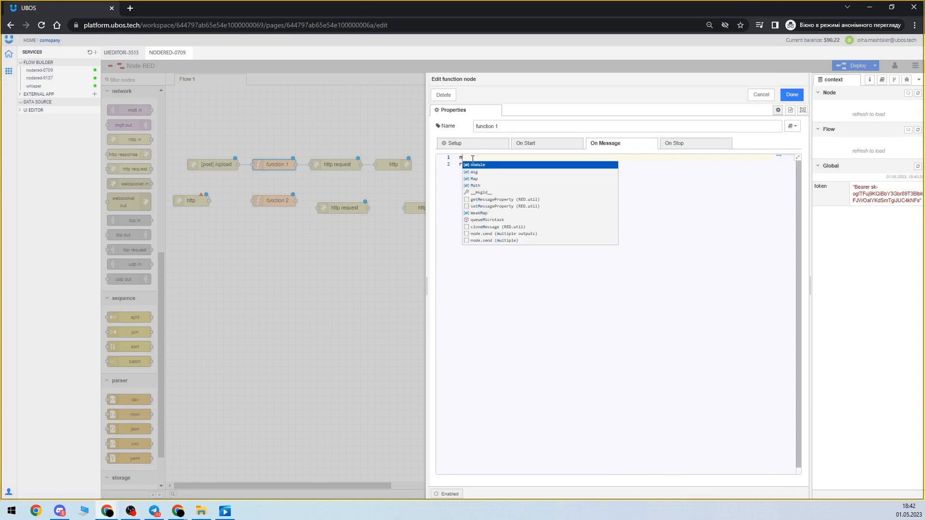
{"action": "type", "text": "sg.url ="}
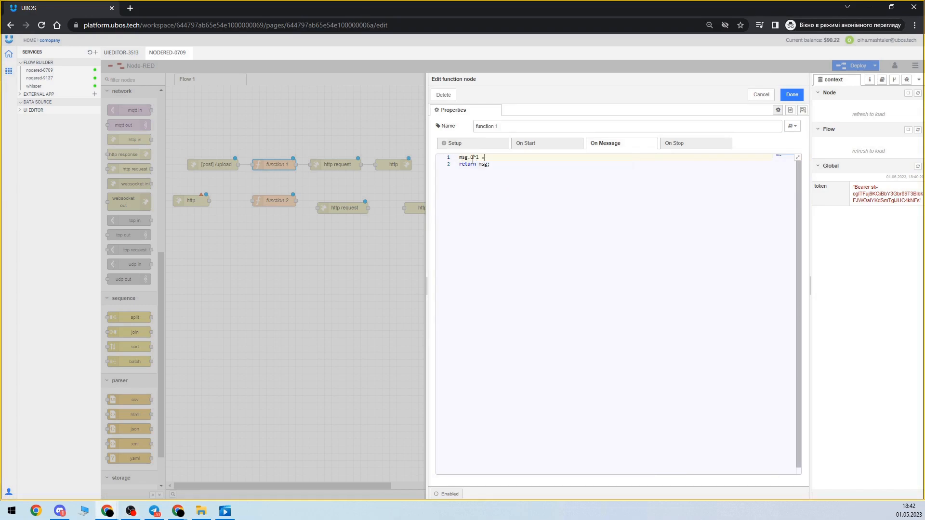
{"action": "type", "text": "'https://api.openai.com/v1/audio/transcriptions'"}
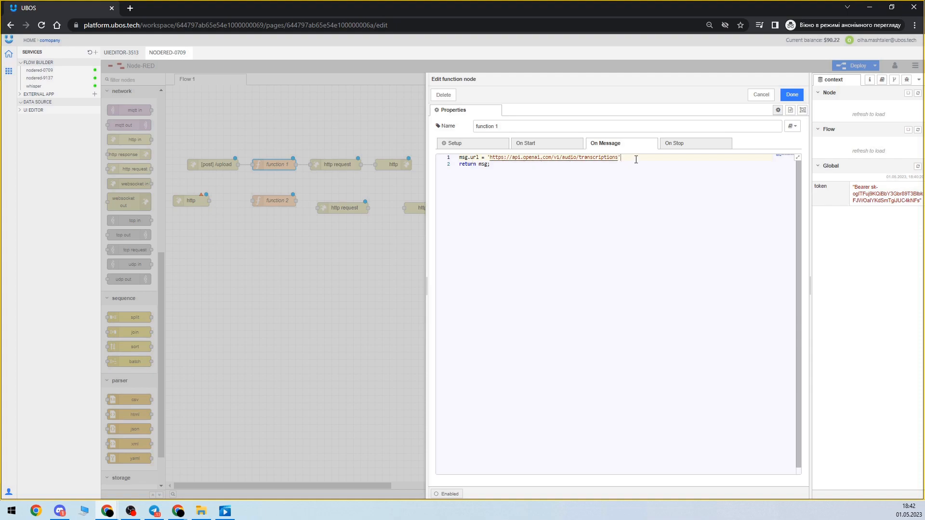
Add msg.token from global.get('token') and msg.headers with multipart/form-data, msg.token authorization, Keep-Alive and chunked encoding, separated by a blank line
{"action": "key", "text": "Return"}
{"action": "key", "text": "ctrl+v"}
{"action": "key", "text": "Return"}
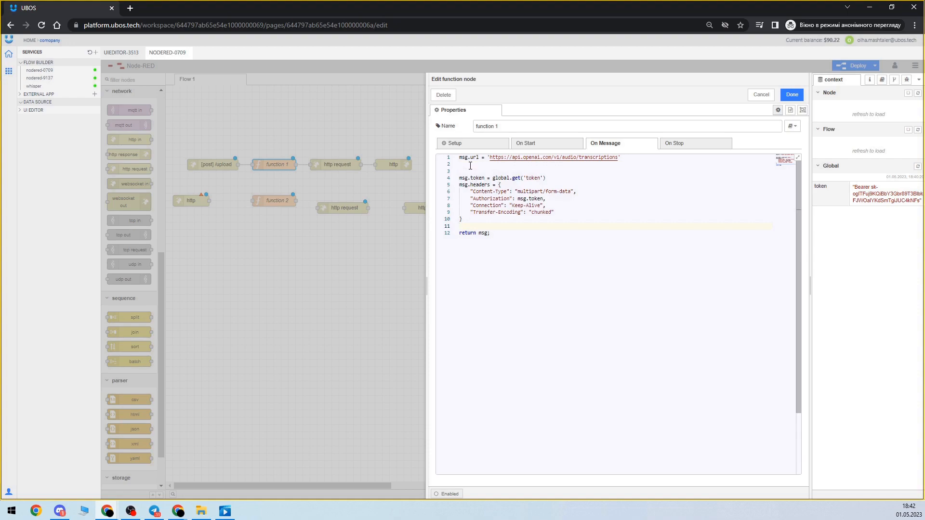
{"action": "left_click", "coordinate": [562, 181]}
{"action": "left_click", "coordinate": [544, 199]}
{"action": "left_click", "coordinate": [558, 179]}
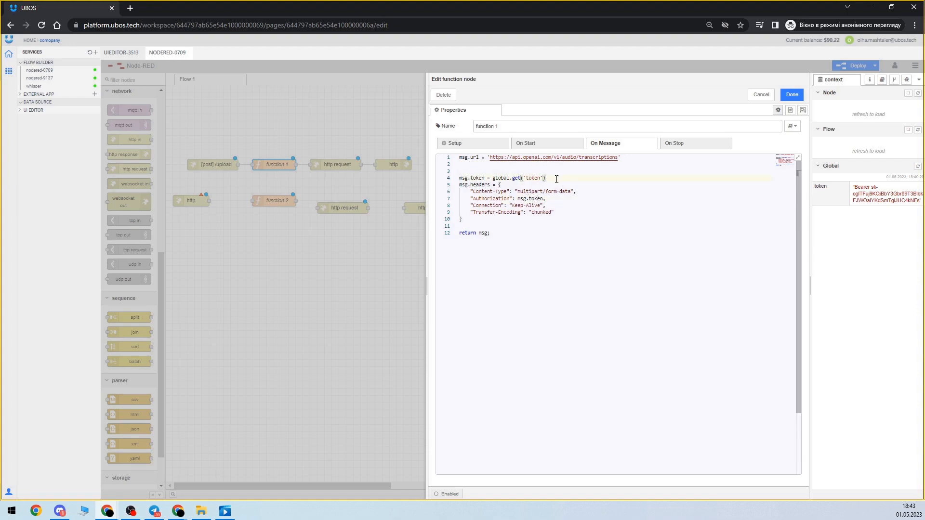
{"action": "key", "text": "Return"}
Add a msg.payload with model 'whisper-1', temperature 0.2 and the first uploaded file's buffer and original filename, and save function 1
{"action": "left_click", "coordinate": [482, 229]}
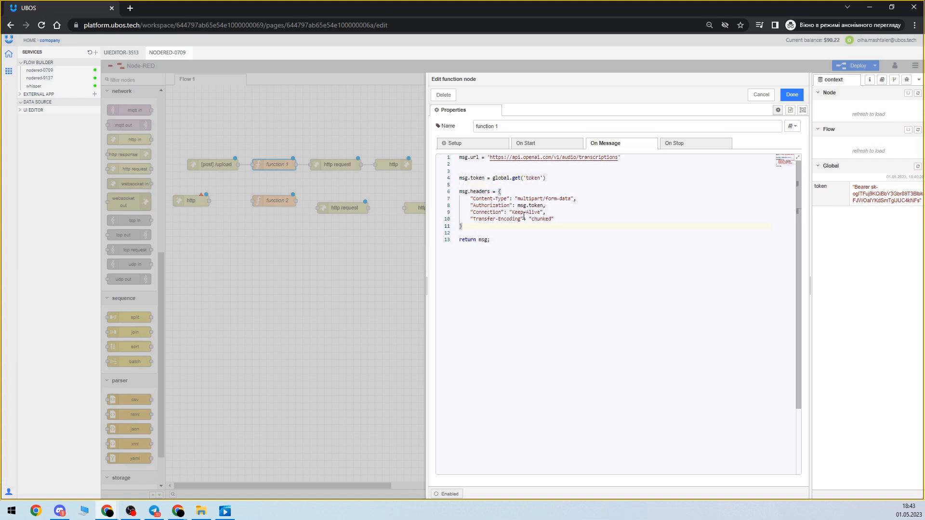
{"action": "key", "text": "Return"}
{"action": "key", "text": "Return"}
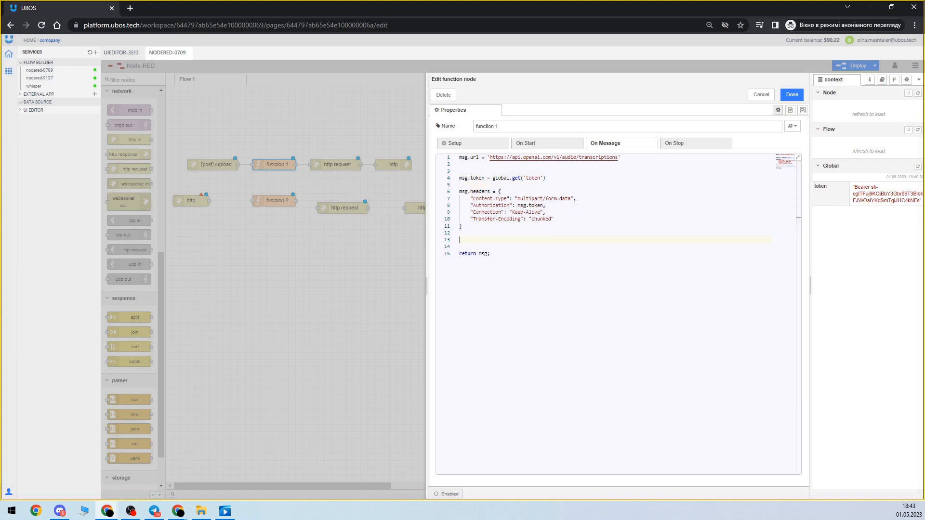
{"action": "key", "text": "alt+Tab"}
{"action": "key", "text": "alt+Tab"}
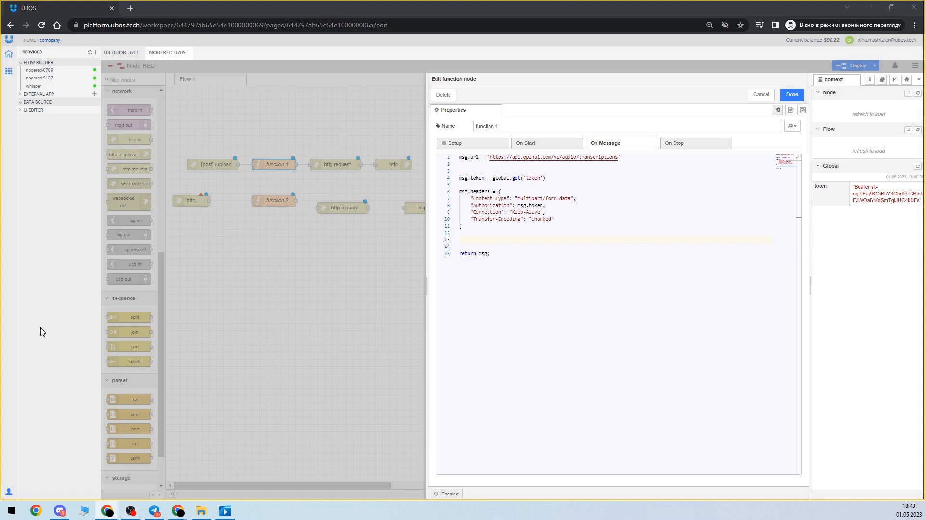
{"action": "type", "text": "msg.payload = {     \"model\": 'whisper-1',     'temperature': 0.2,     \"file\": {         \"value\": msg.req.files[0].buffer,         \"options\": {             \"filename\": msg.req.files[0].originalname         }     },  }"}
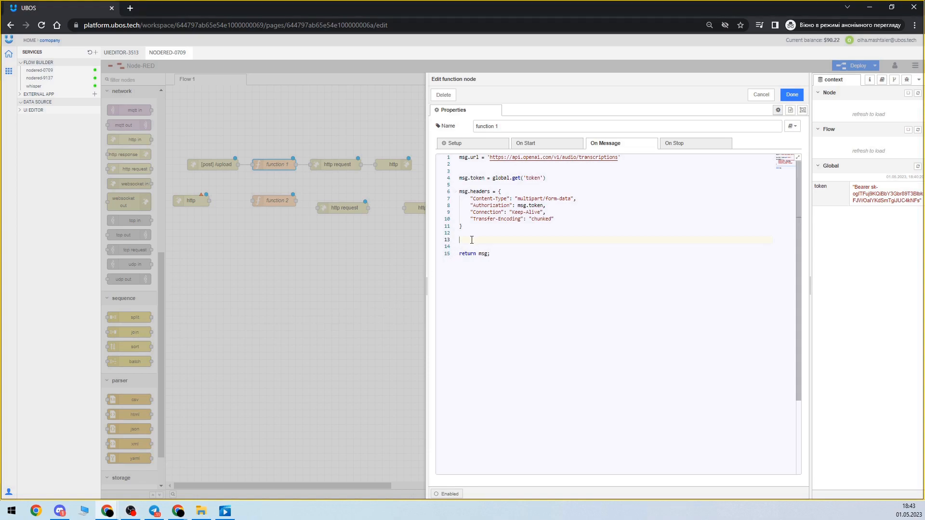
{"action": "double_click", "coordinate": [509, 247]}
{"action": "left_click", "coordinate": [556, 247]}
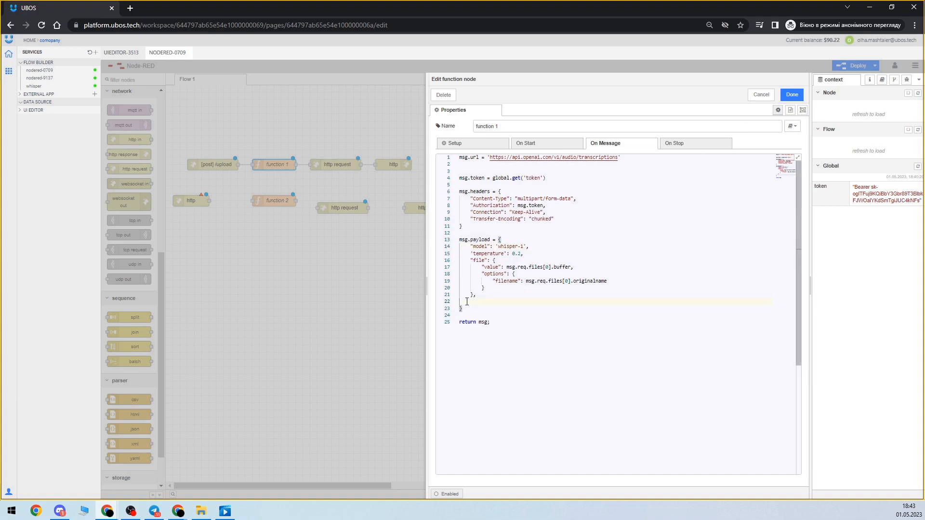
{"action": "key", "text": "BackSpace"}
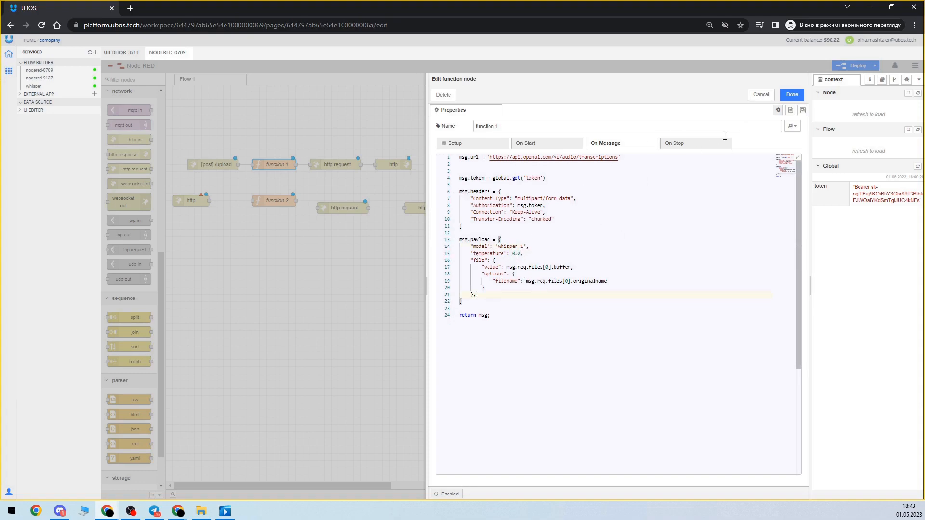
{"action": "left_click", "coordinate": [792, 95]}
Set the upper http request node to POST with a parsed JSON object as its return, and deploy the flow
{"action": "double_click", "coordinate": [348, 165]}
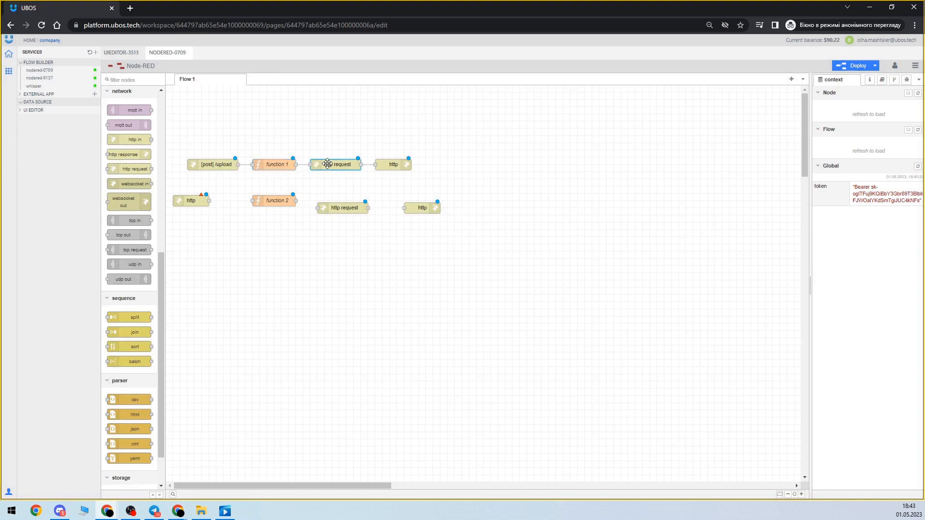
{"action": "left_click", "coordinate": [693, 129]}
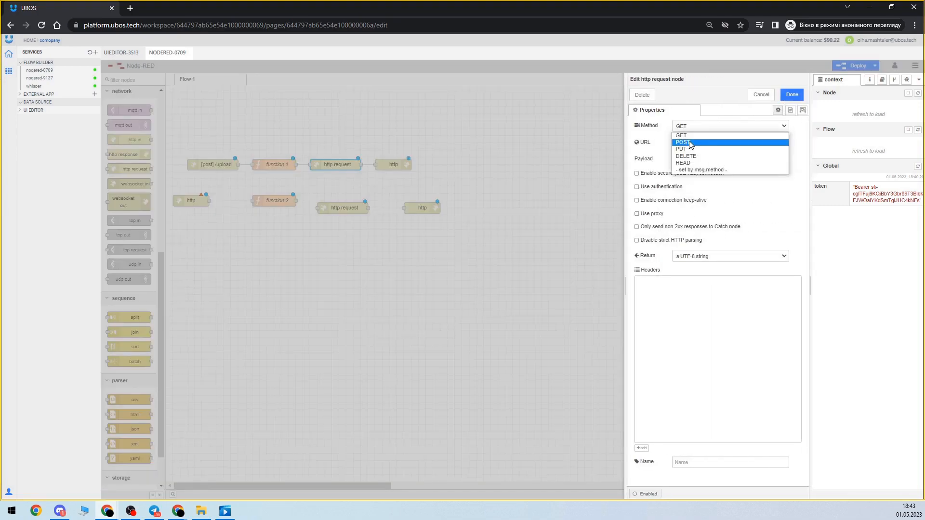
{"action": "left_click", "coordinate": [689, 139]}
{"action": "left_click", "coordinate": [688, 126]}
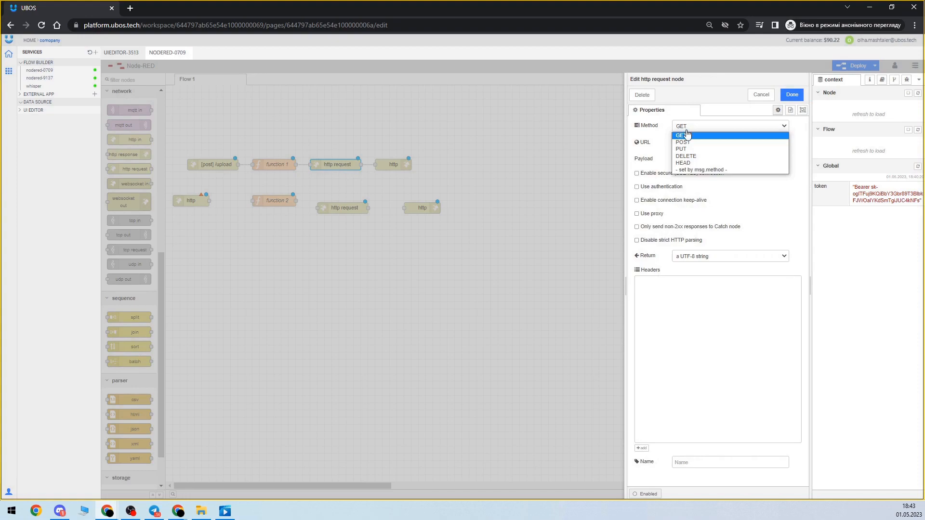
{"action": "left_click", "coordinate": [690, 141]}
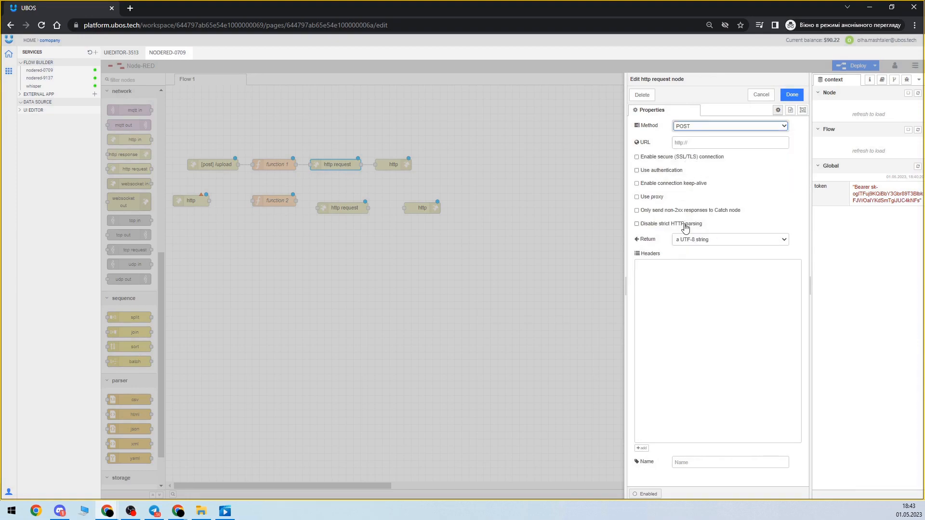
{"action": "left_click", "coordinate": [686, 240]}
{"action": "left_click", "coordinate": [701, 264]}
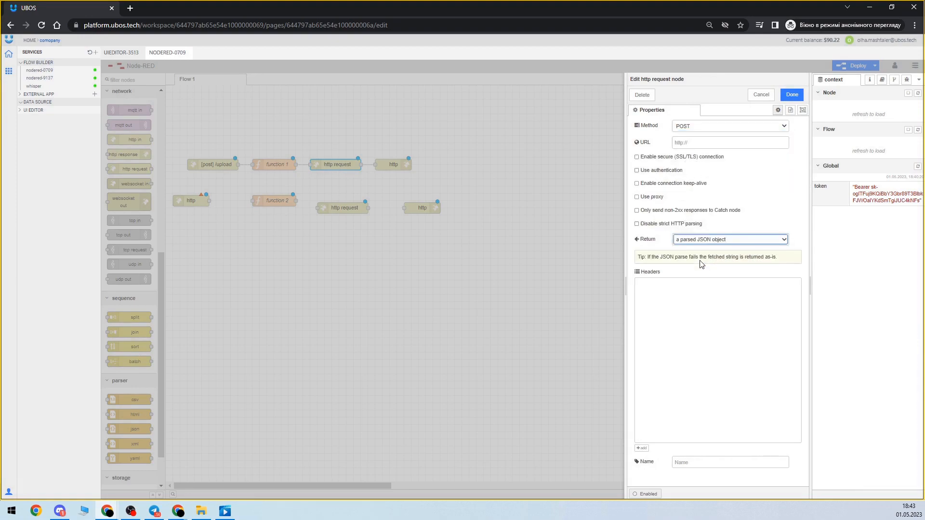
{"action": "left_click", "coordinate": [792, 94]}
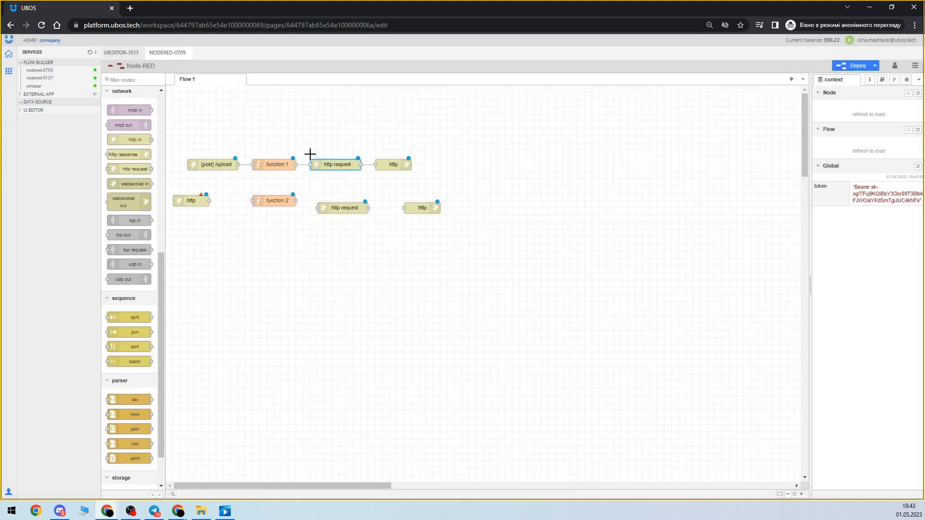
{"action": "left_click", "coordinate": [852, 66]}
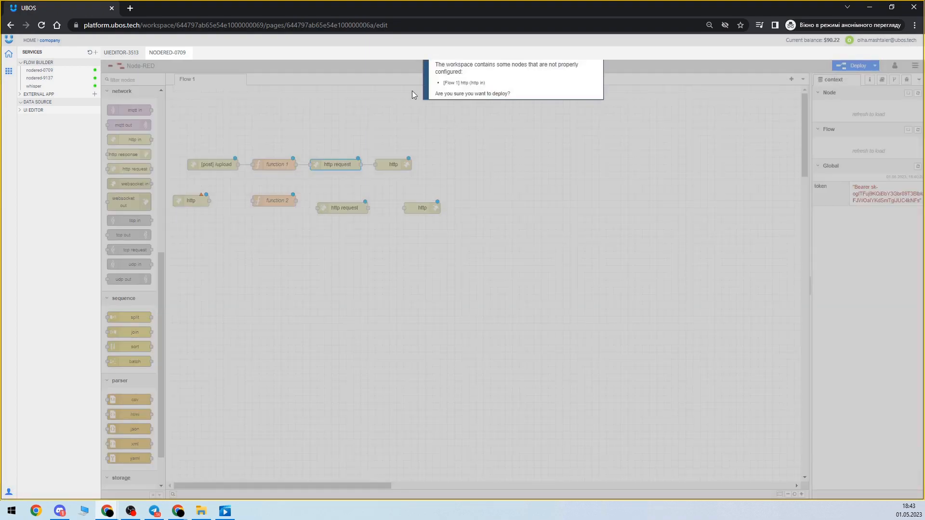
{"action": "left_click", "coordinate": [570, 115]}
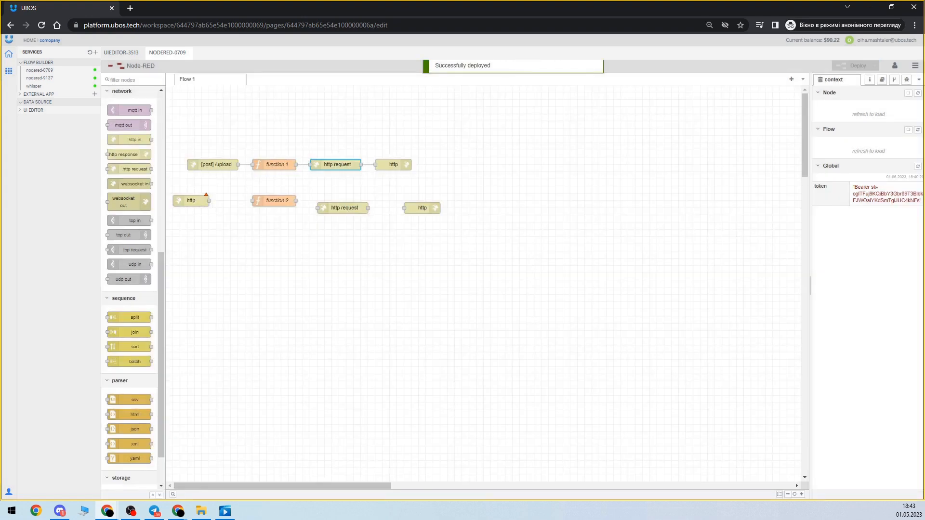
Realign the lower http in node, configure it as POST with URL /daVinchi, and deploy the flow
{"action": "left_click_drag", "start_coordinate": [187, 197], "coordinate": [208, 198]}
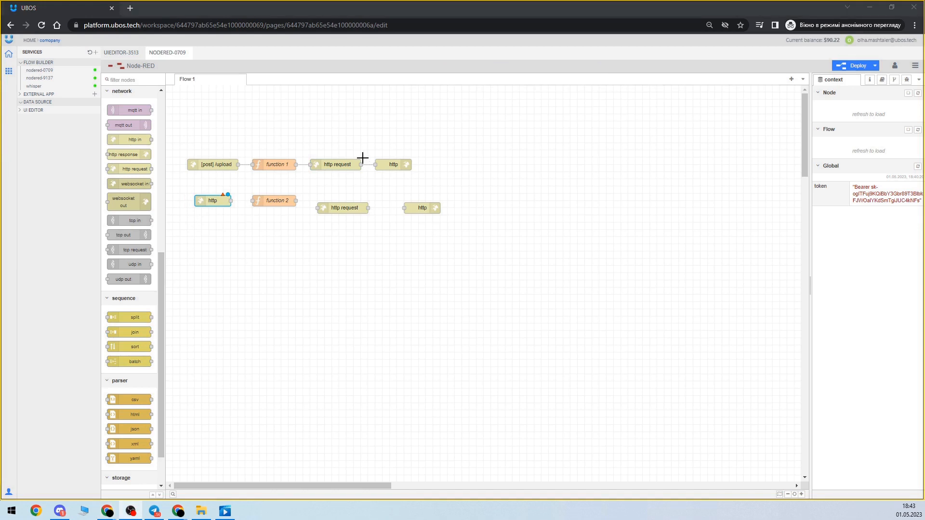
{"action": "double_click", "coordinate": [218, 198]}
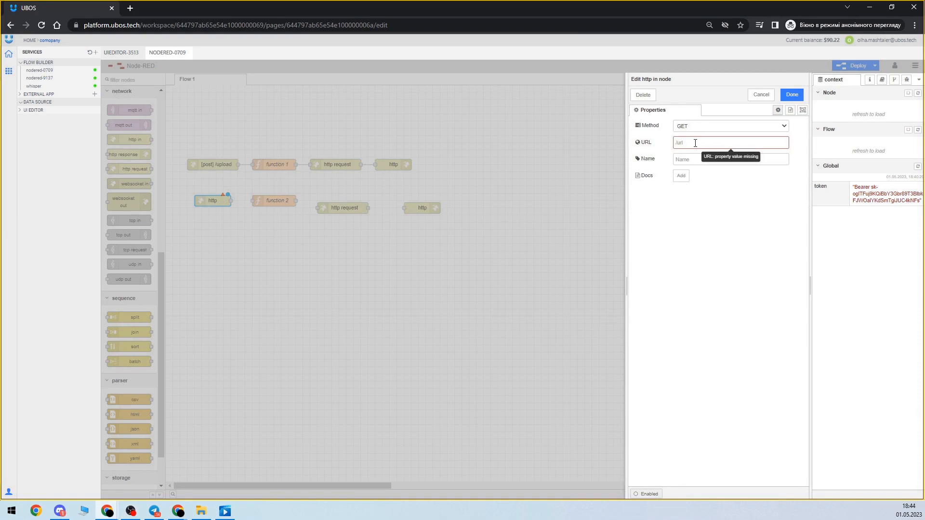
{"action": "left_click", "coordinate": [696, 127]}
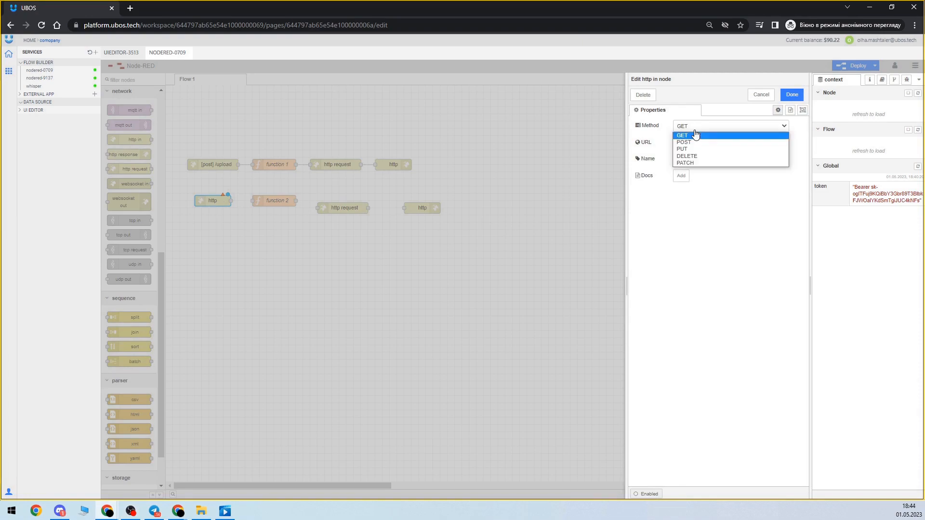
{"action": "left_click", "coordinate": [696, 143]}
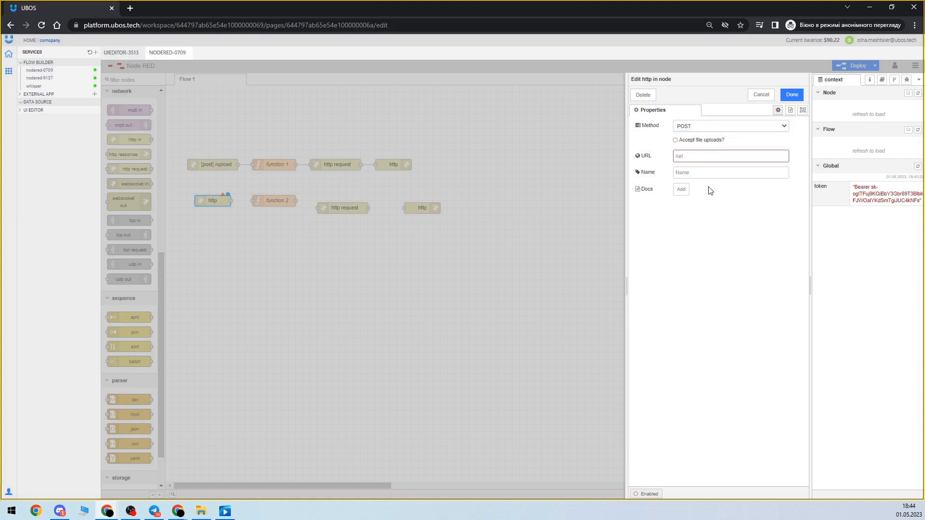
{"action": "left_click", "coordinate": [694, 157]}
{"action": "type", "text": "/daVinchi"}
{"action": "left_click", "coordinate": [794, 95]}
{"action": "left_click", "coordinate": [854, 65]}
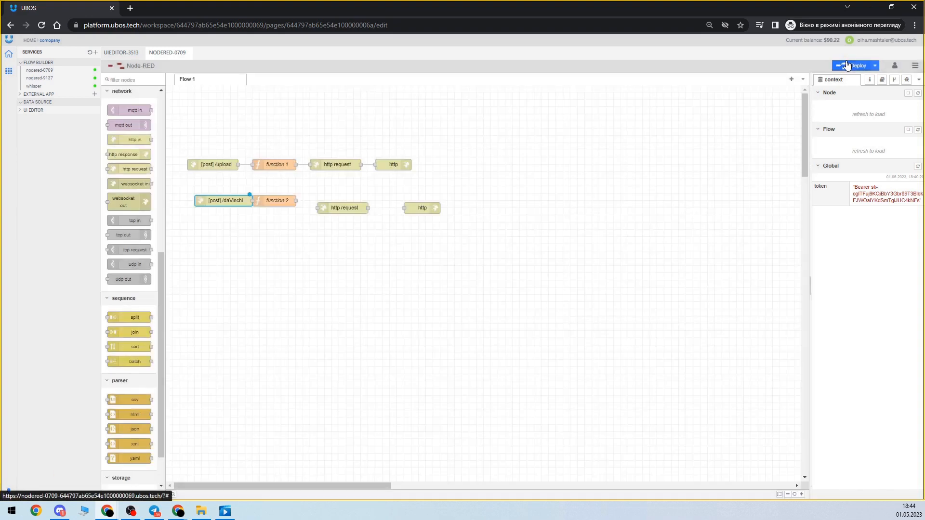
Reposition the /daVinchi node beside function 2 and wire the two nodes together
{"action": "left_click_drag", "start_coordinate": [202, 199], "coordinate": [275, 200]}
{"action": "left_click", "coordinate": [231, 201]}
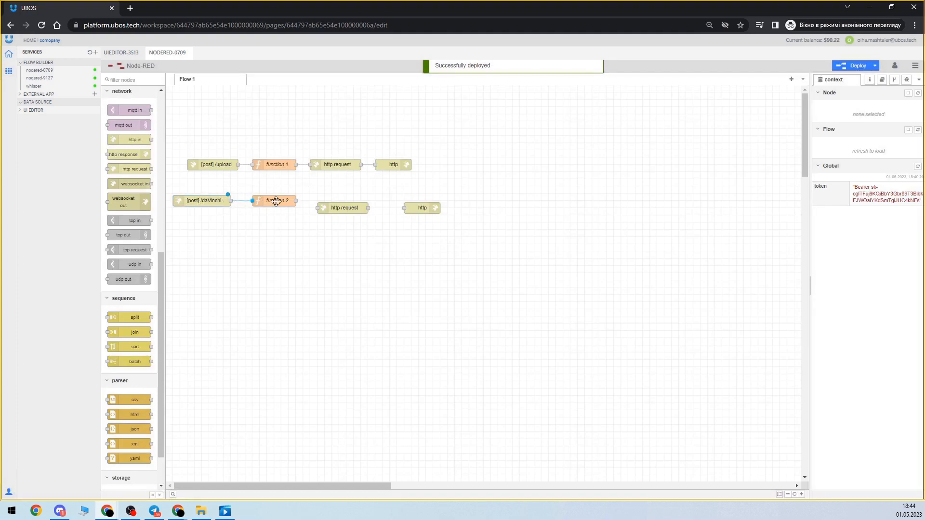
{"action": "left_click_drag", "start_coordinate": [202, 201], "coordinate": [210, 200]}
{"action": "left_click", "coordinate": [283, 201]}
{"action": "double_click", "coordinate": [283, 201]}
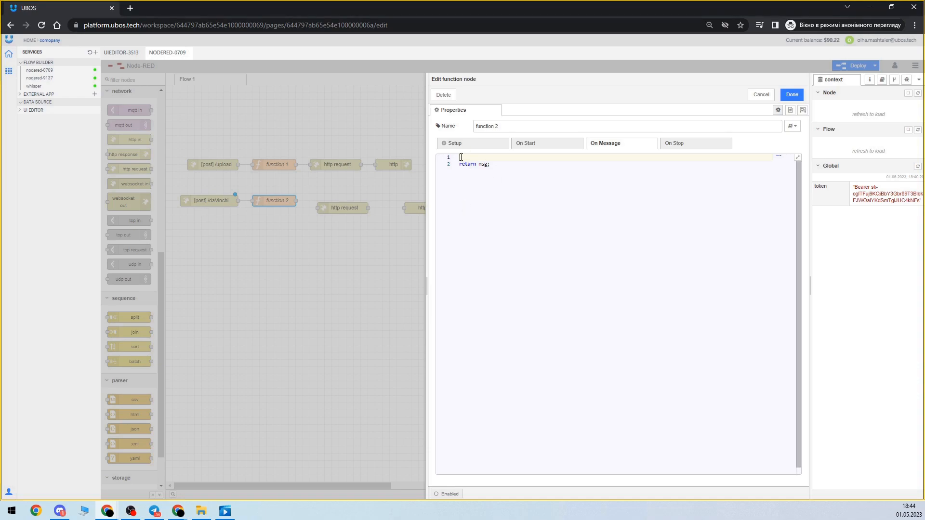
{"action": "type", "text": "msg.u"}
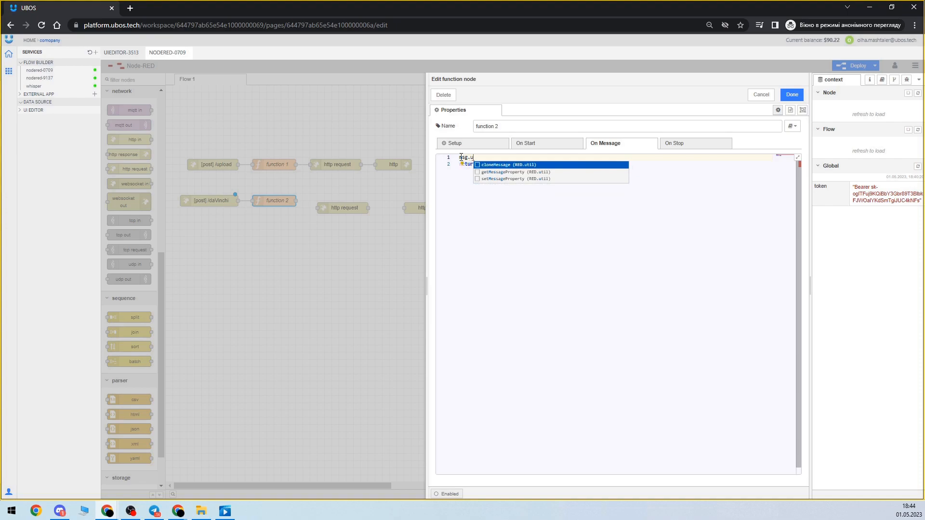
{"action": "type", "text": "r"}
{"action": "type", "text": "l = '"}
{"action": "type", "text": "https://api.openai.com/v1/completions"}
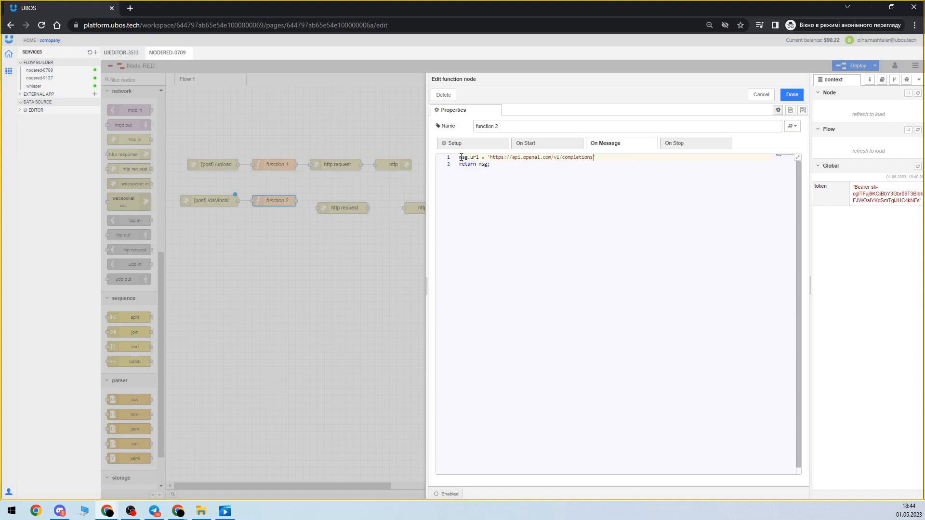
{"action": "key", "text": "End"}
{"action": "key", "text": "Return"}
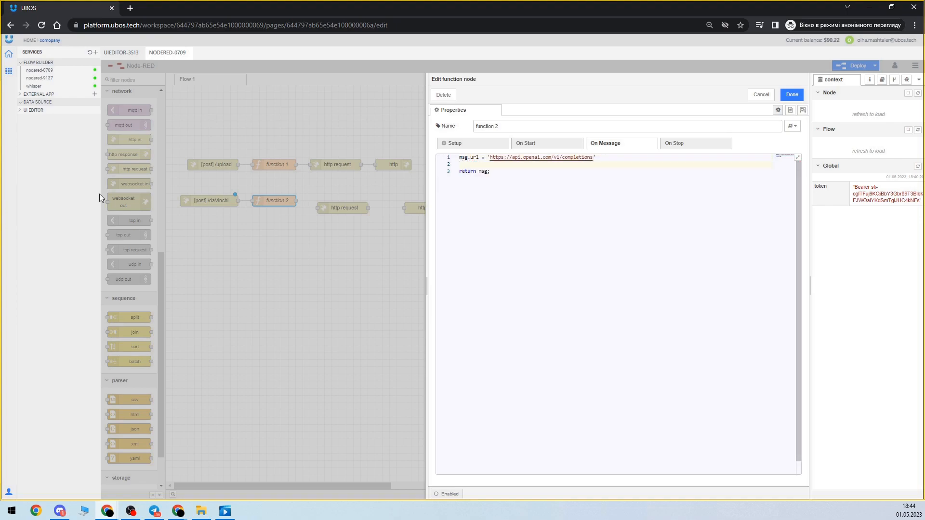
Add msg.token from global.get('token') and msg.headers with application/json content type and msg.token authorization to function 2
{"action": "key", "text": "alt+Tab"}
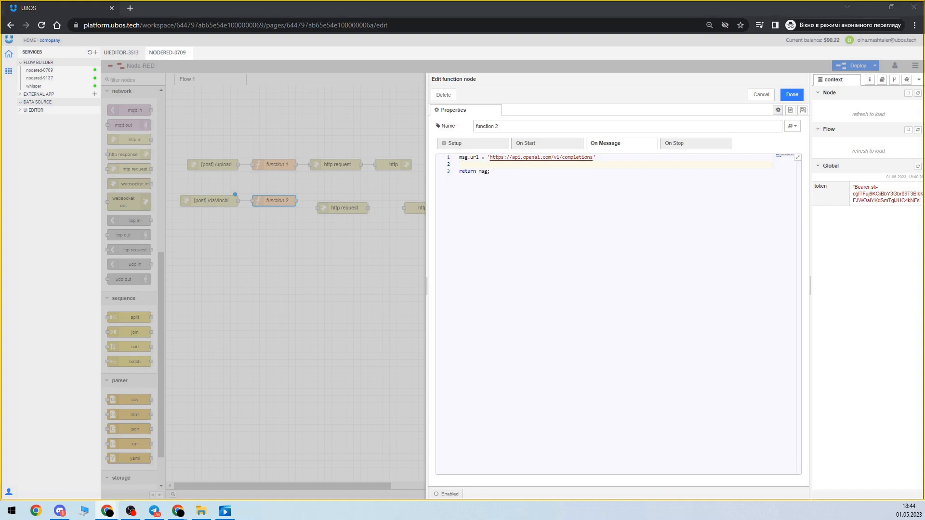
{"action": "left_click", "coordinate": [484, 167]}
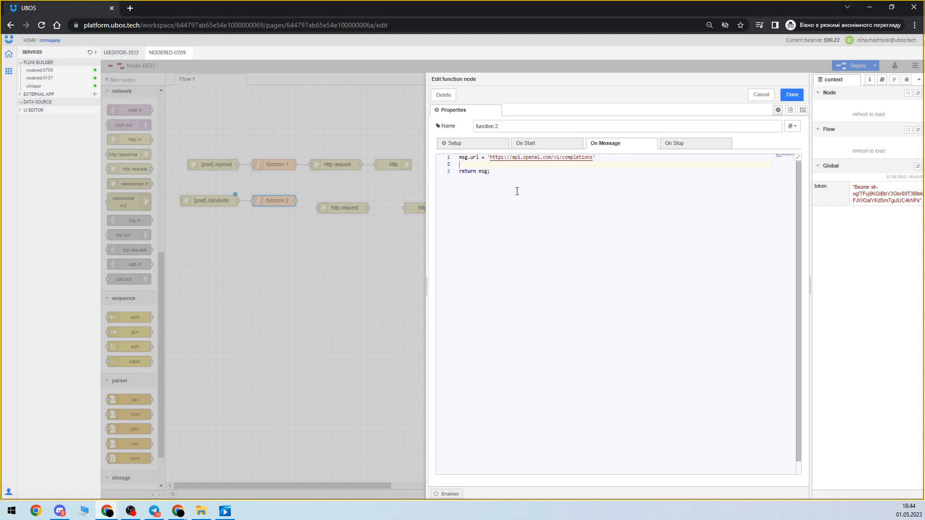
{"action": "key", "text": "ctrl+v"}
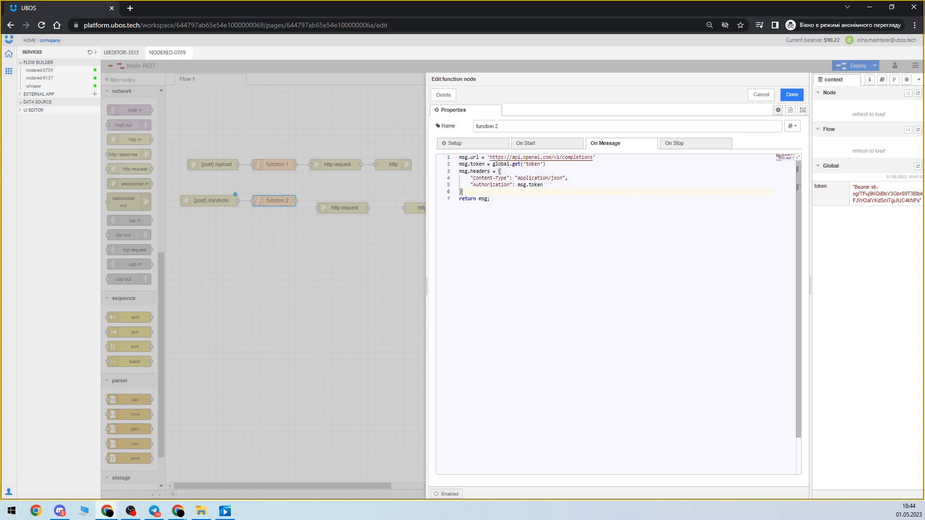
Add msg.prompt joining payload.prompt, " Data: " and payload.data, plus a msg.payload with text-davinci-003, temperature 0.5, msg.prompt, max_tokens 2000, top_p 1 and n 1
{"action": "key", "text": "alt+Tab"}
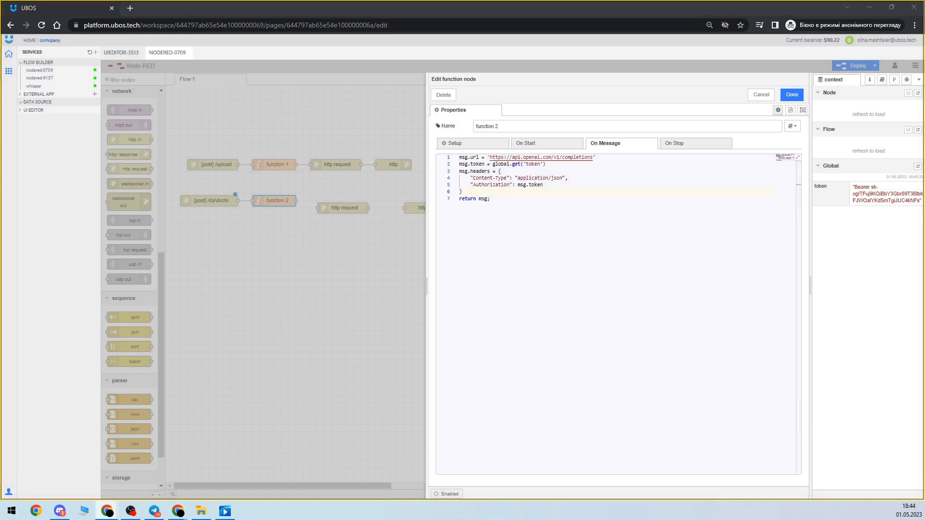
{"action": "left_click", "coordinate": [467, 193]}
{"action": "type", "text": "msg.prompt = msg.payload.prompt + \" Data: \" + msg.payload.data  msg.payload = {     \"model\": \"text-davinci-003\",     \"temperature\": 0.5,     \"prompt\": msg.prompt,     \"max_tokens\": 2000,     \"top_p\": 1,     \"n\": 1 }"}
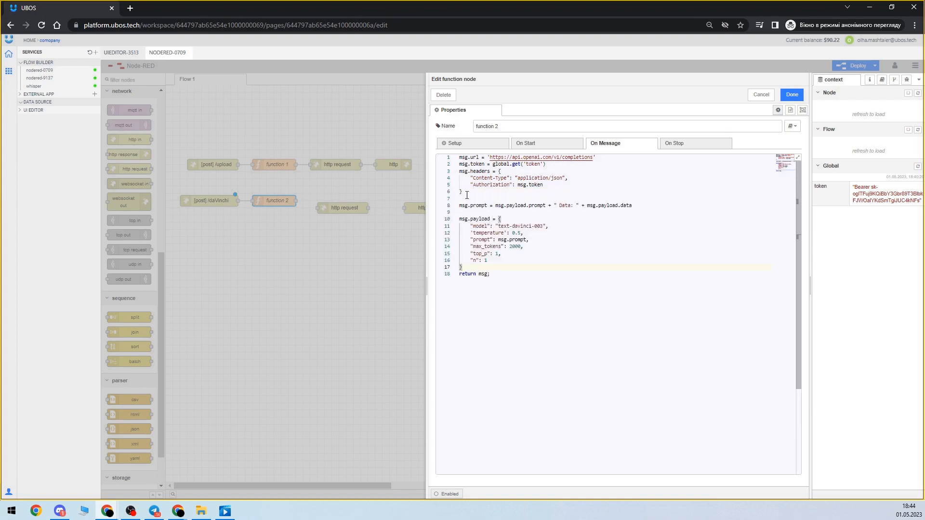
Insert a blank line before function 2's return statement, review the prompt and payload code, and save the node
{"action": "left_click", "coordinate": [498, 211]}
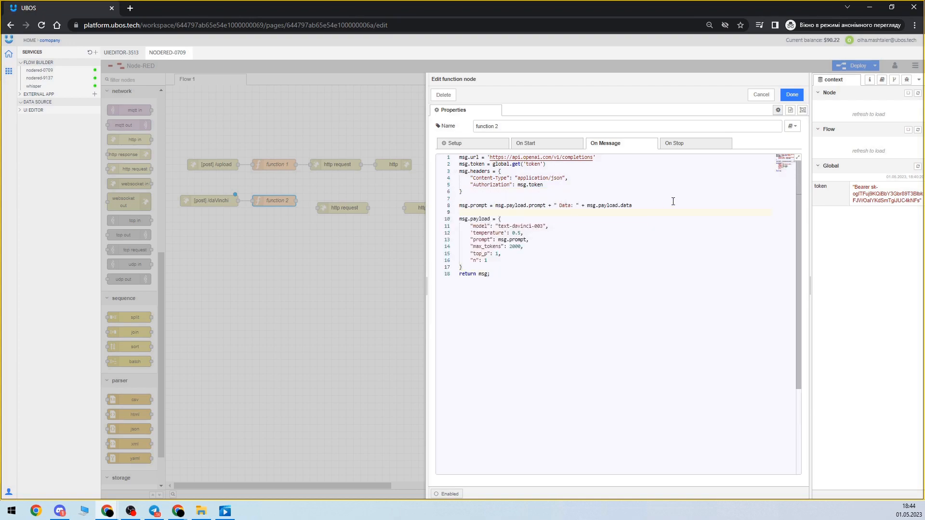
{"action": "double_click", "coordinate": [538, 205]}
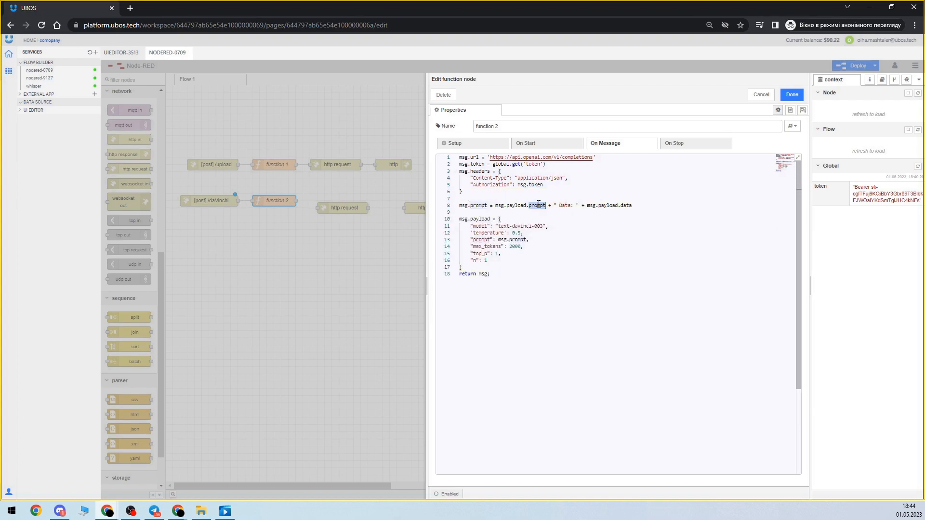
{"action": "double_click", "coordinate": [609, 205]}
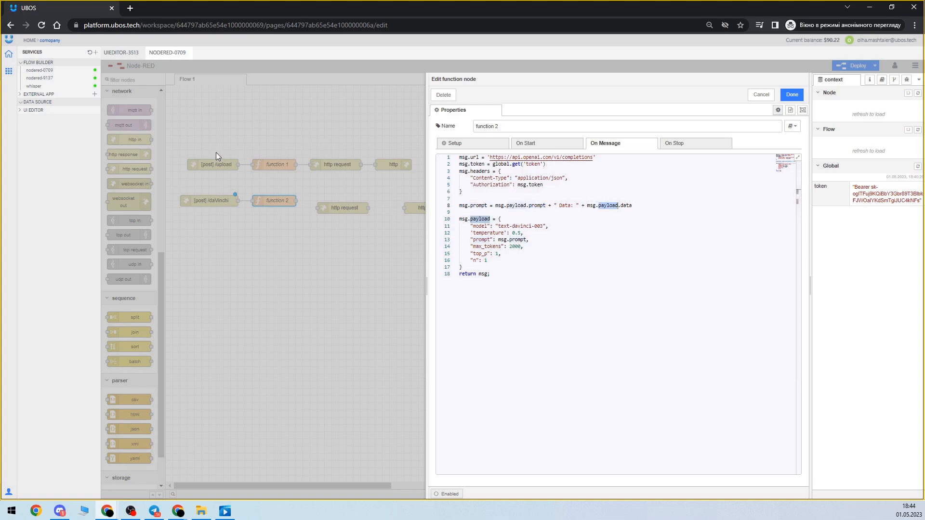
{"action": "left_click", "coordinate": [558, 248]}
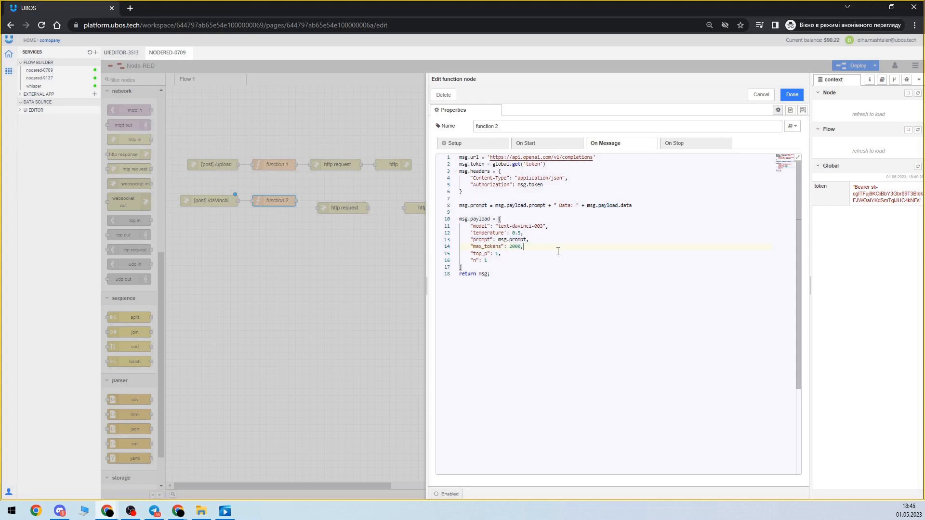
{"action": "left_click", "coordinate": [498, 268]}
{"action": "key", "text": "Return"}
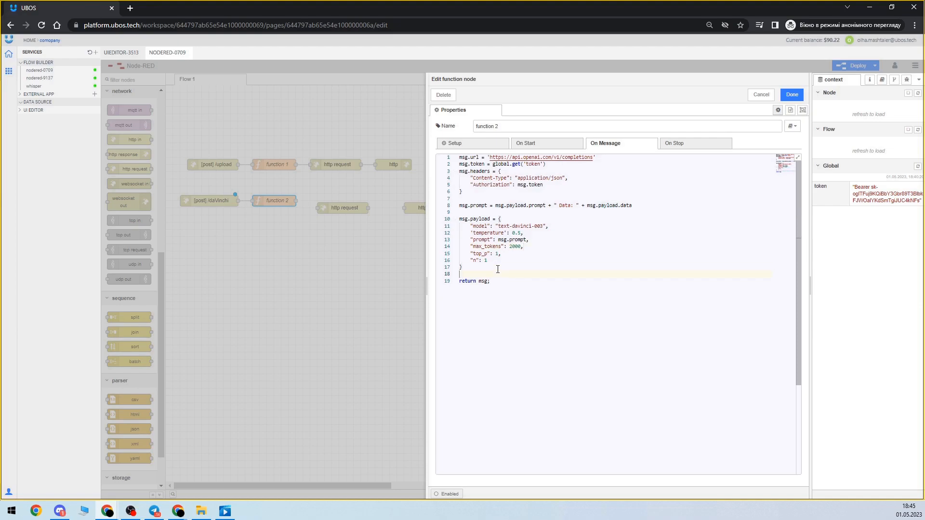
{"action": "left_click", "coordinate": [526, 226]}
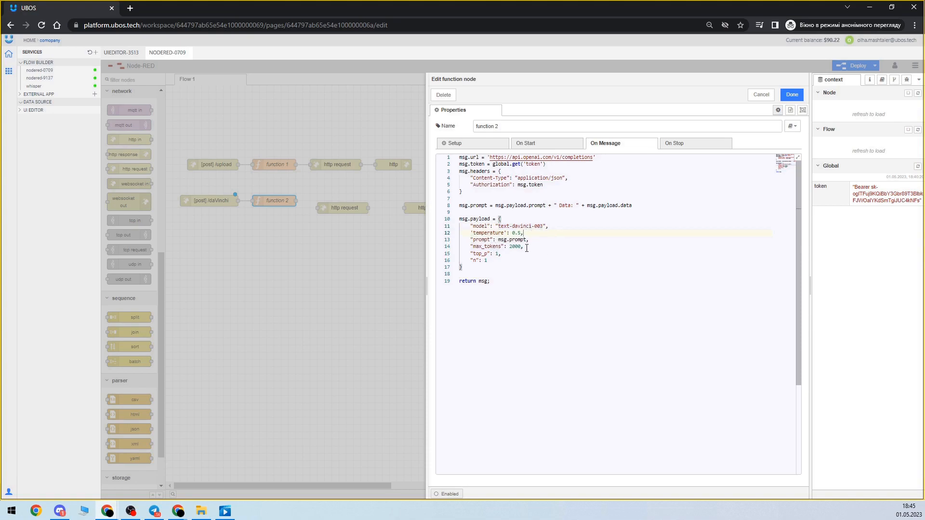
{"action": "left_click", "coordinate": [499, 263]}
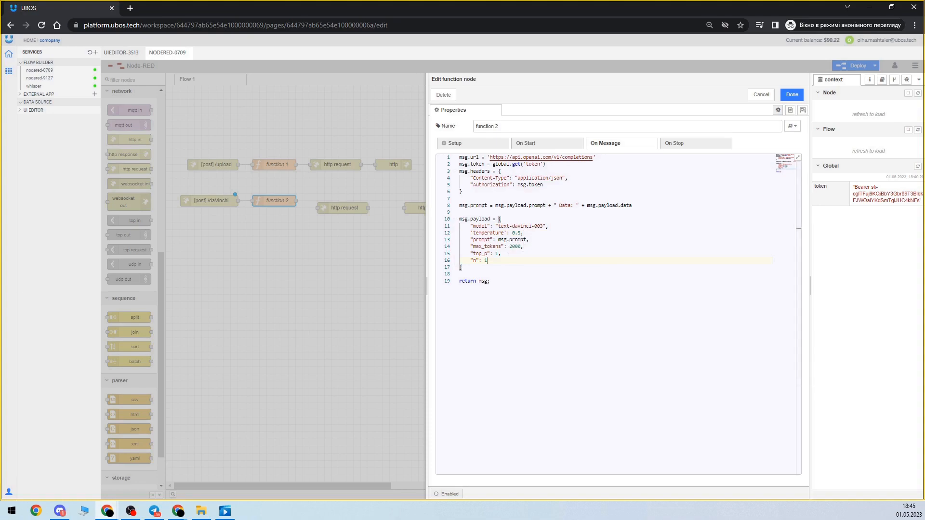
{"action": "left_click", "coordinate": [793, 94]}
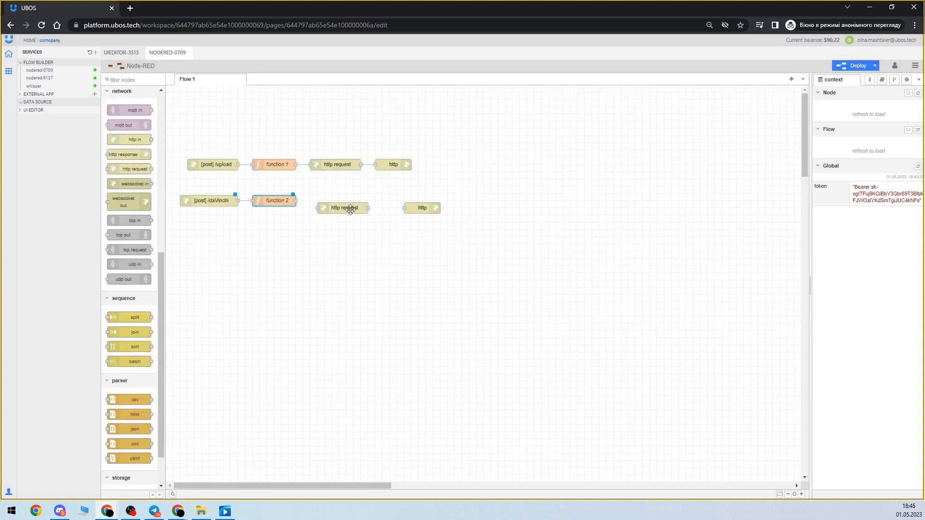
Align the lower http request node with function 2, set it to POST with a parsed JSON object return, and deploy
{"action": "left_click_drag", "start_coordinate": [332, 208], "coordinate": [324, 202]}
{"action": "double_click", "coordinate": [326, 201]}
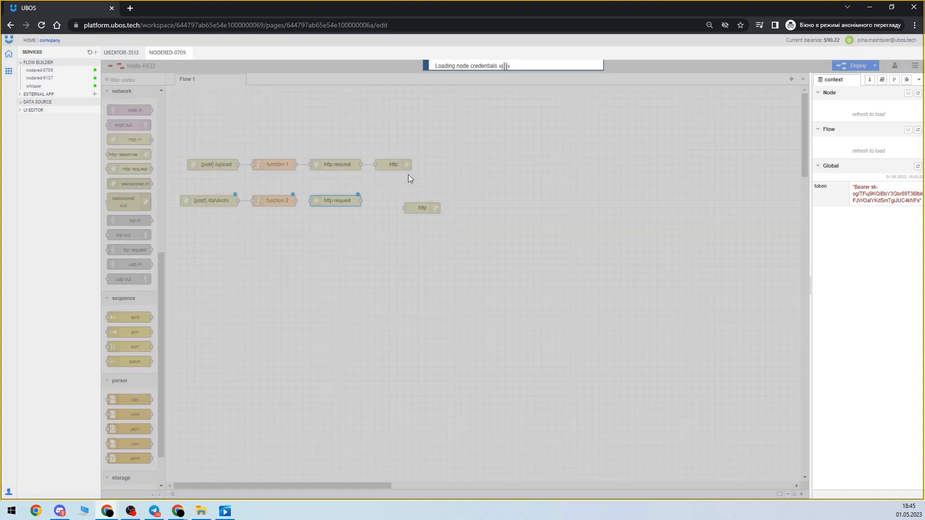
{"action": "left_click", "coordinate": [723, 127]}
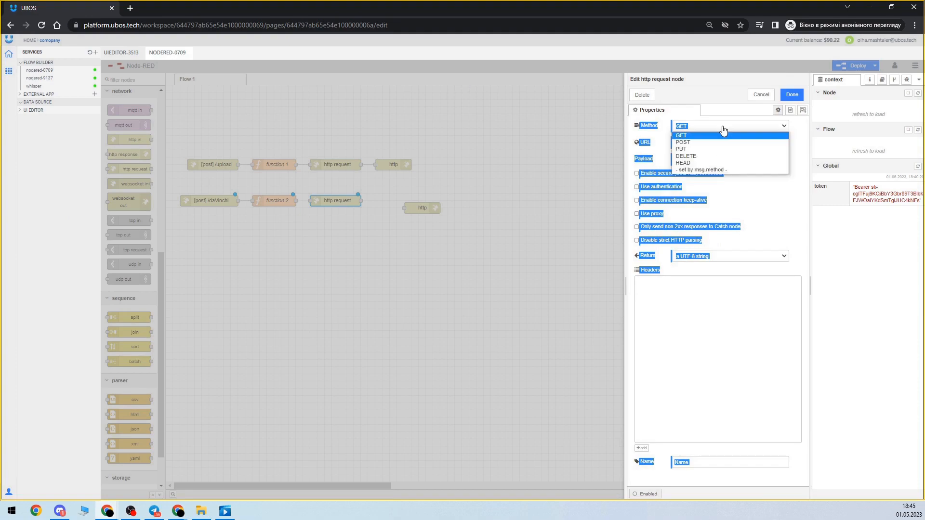
{"action": "left_click", "coordinate": [712, 144]}
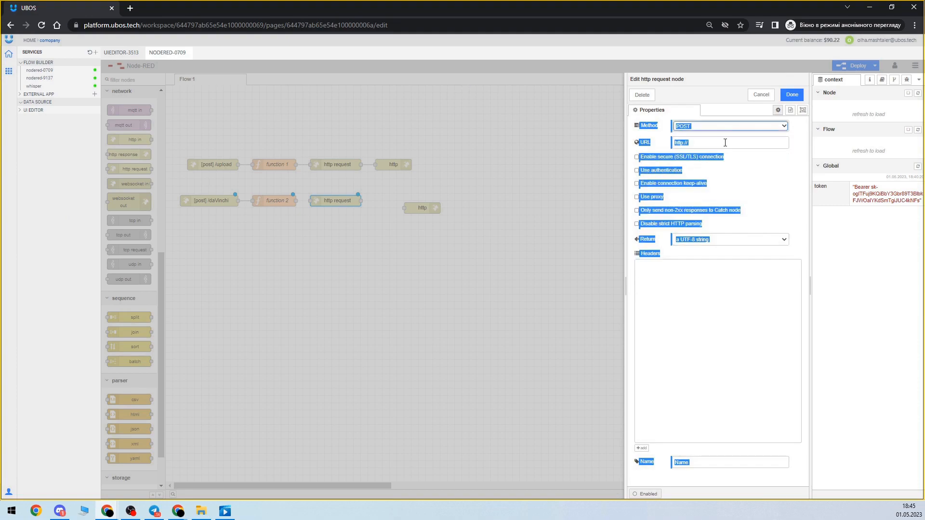
{"action": "left_click", "coordinate": [698, 237]}
{"action": "left_click", "coordinate": [704, 263]}
{"action": "left_click", "coordinate": [795, 100]}
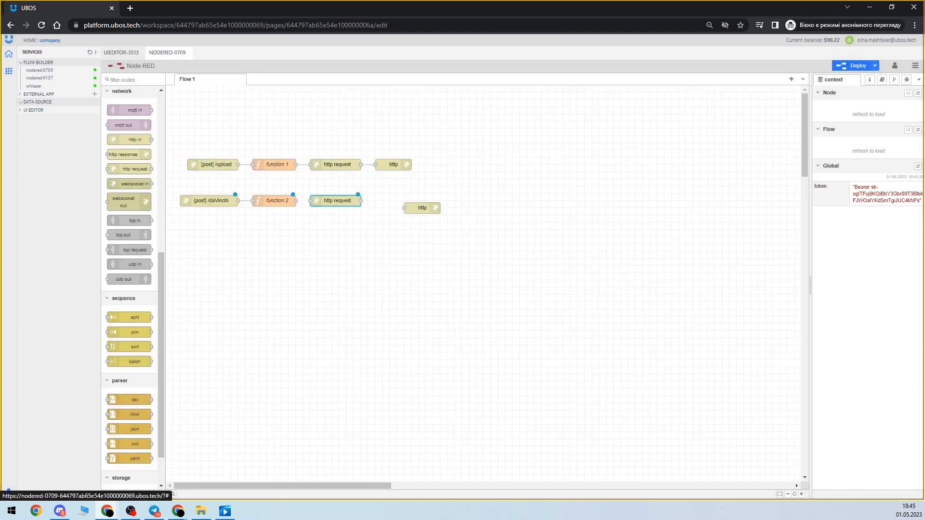
{"action": "left_click", "coordinate": [853, 65]}
Align the lower http response node, wire function 2 through http request to it, and deploy the finished flow
{"action": "left_click_drag", "start_coordinate": [419, 208], "coordinate": [360, 200]}
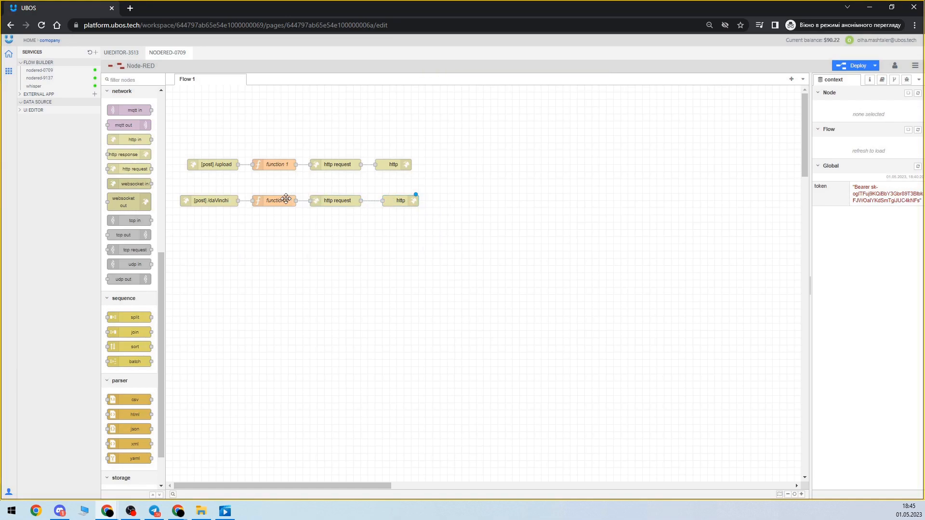
{"action": "left_click", "coordinate": [856, 66]}
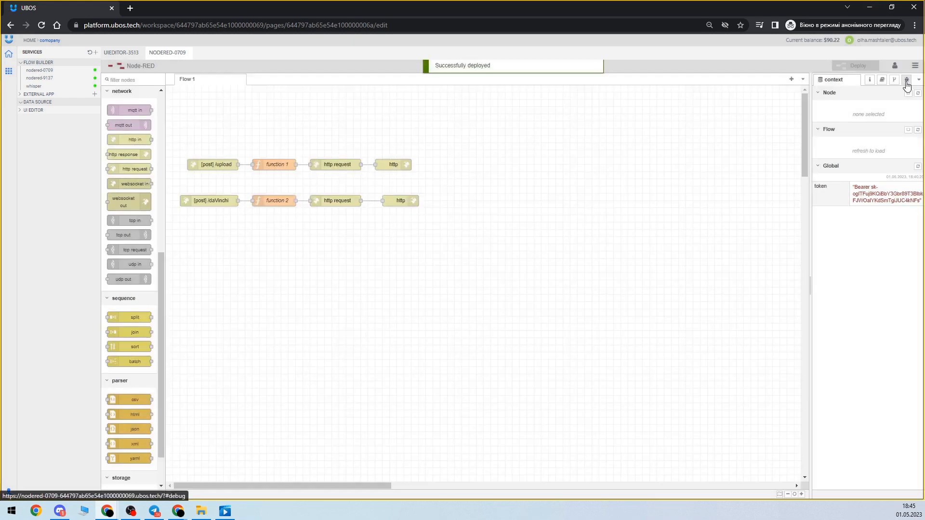
{"action": "left_click", "coordinate": [905, 80]}
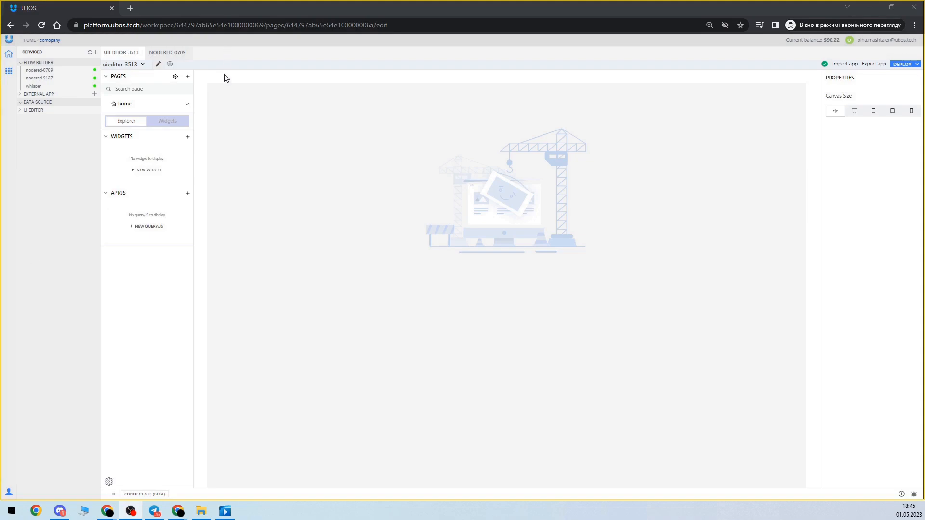
Create a new API query in uieditor-3513 and name it daVinchi
{"action": "left_click", "coordinate": [188, 193]}
{"action": "left_click", "coordinate": [458, 124]}
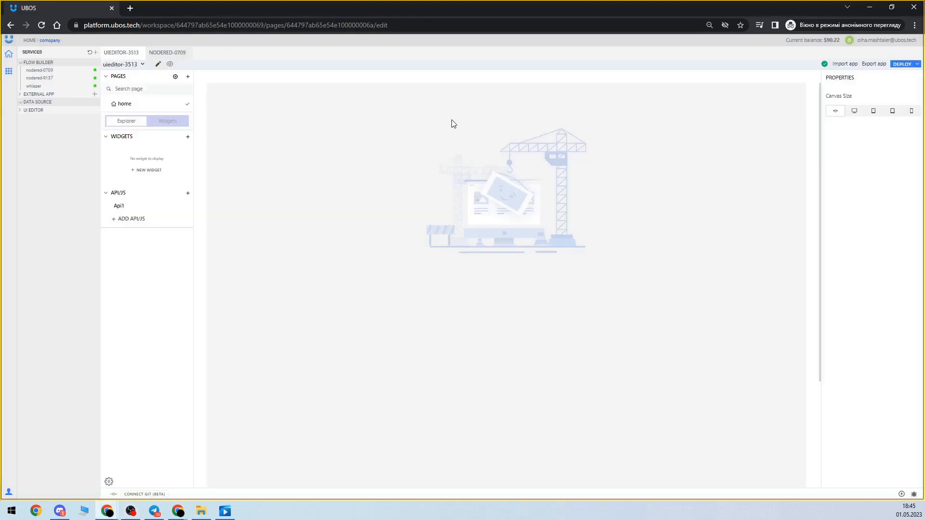
{"action": "left_click", "coordinate": [119, 206]}
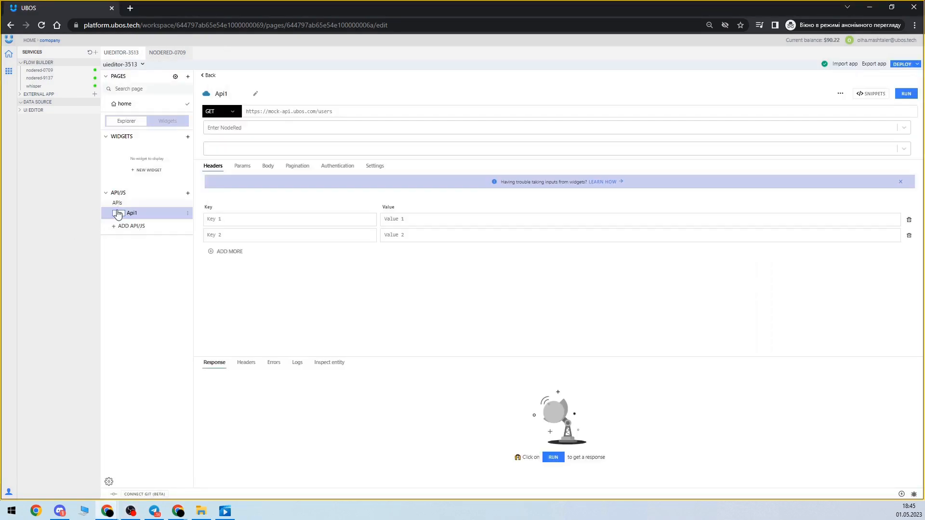
{"action": "left_click", "coordinate": [230, 92]}
{"action": "type", "text": "daVi"}
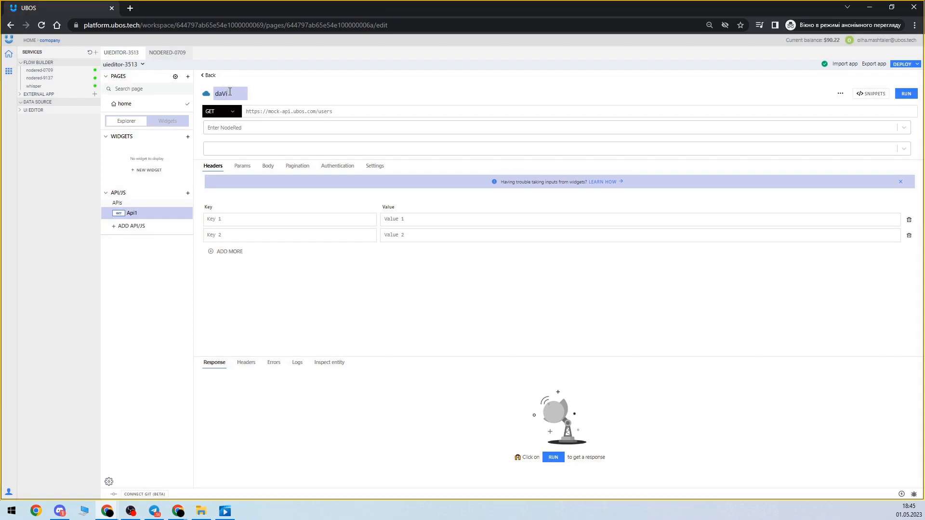
{"action": "type", "text": "nchi"}
{"action": "left_click", "coordinate": [344, 95]}
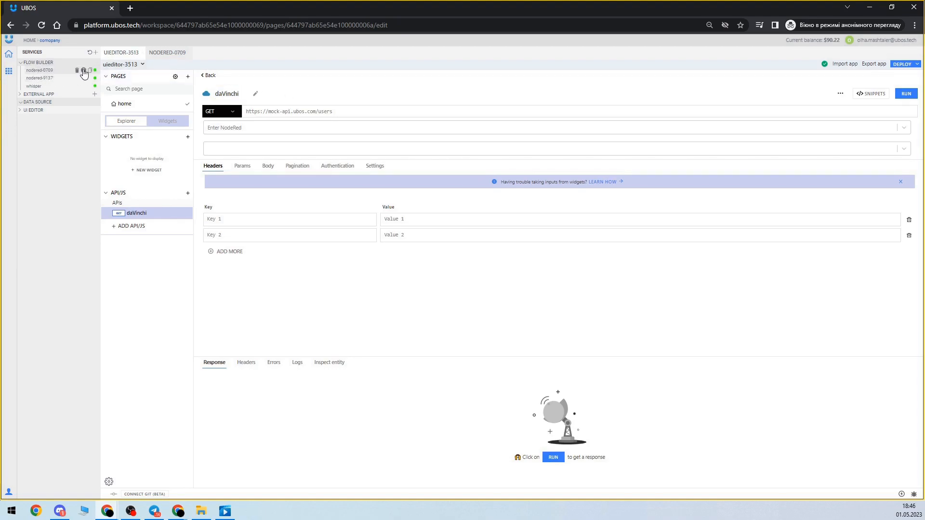
Set the daVinchi query's URL to the nodered-0709 address followed by the path copied from the flow's lower http in node
{"action": "left_click", "coordinate": [90, 71]}
{"action": "left_click", "coordinate": [294, 110]}
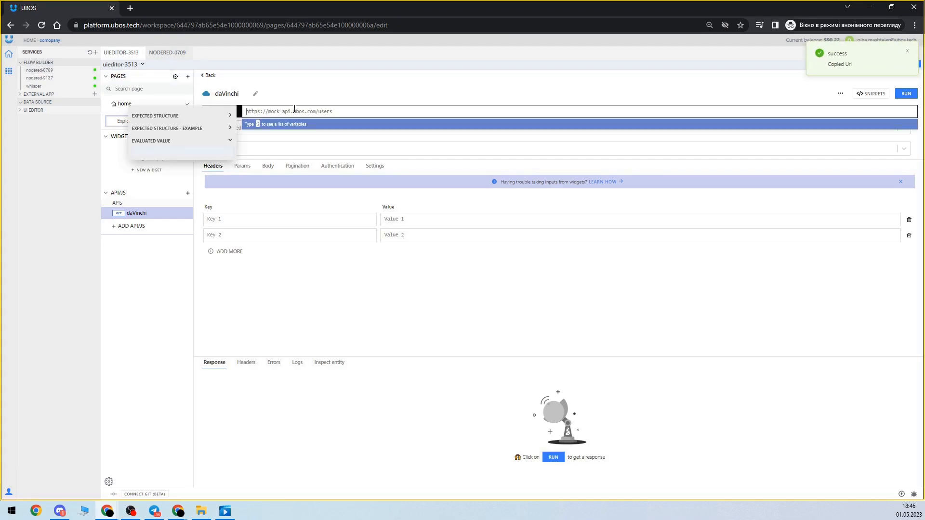
{"action": "key", "text": "ctrl+v"}
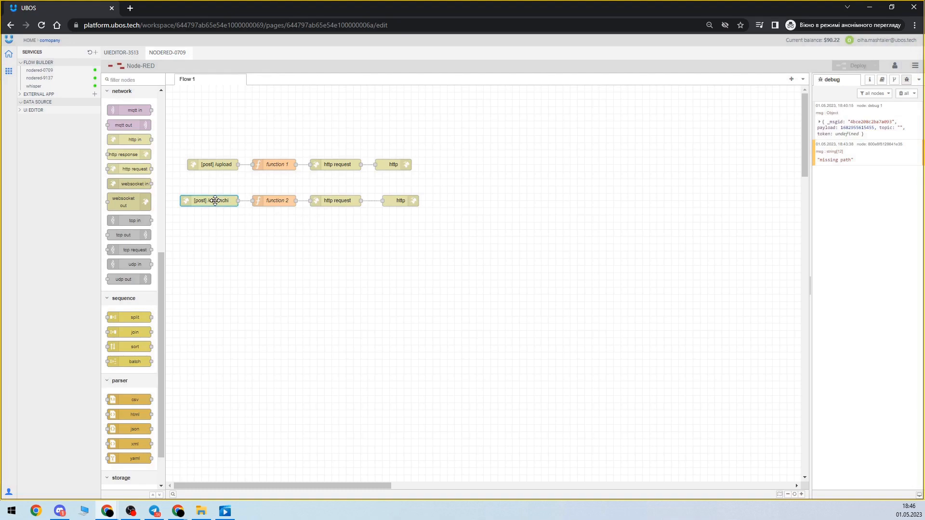
{"action": "double_click", "coordinate": [209, 200]}
{"action": "triple_click", "coordinate": [701, 154]}
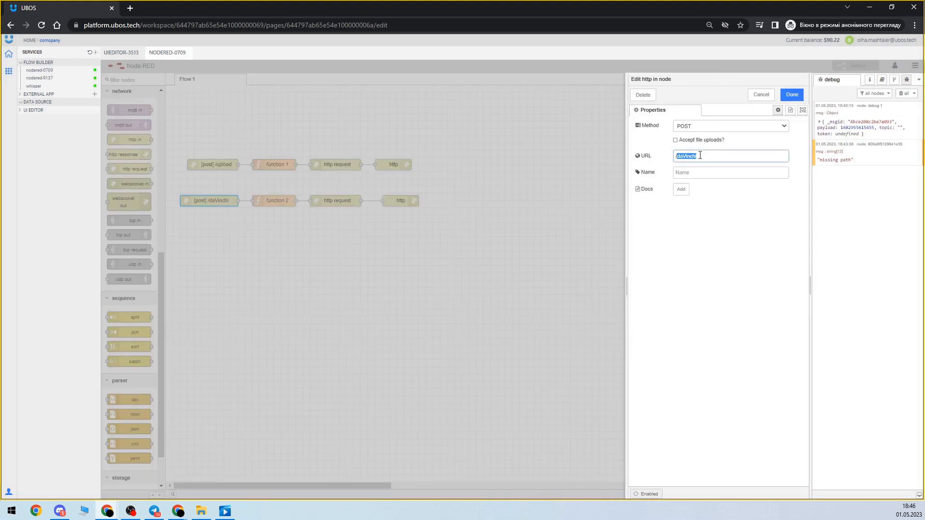
{"action": "left_click", "coordinate": [483, 182]}
{"action": "left_click", "coordinate": [115, 54]}
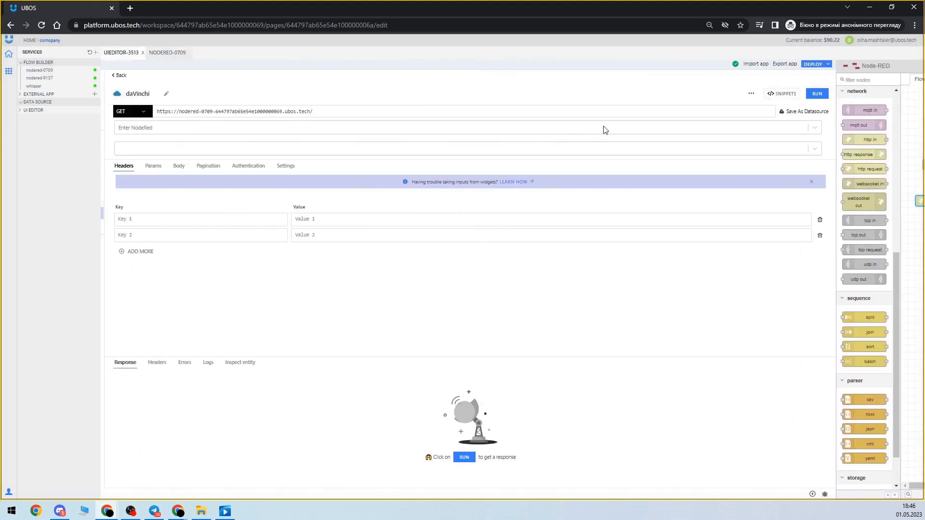
{"action": "left_click", "coordinate": [423, 111]}
{"action": "key", "text": "ctrl+v"}
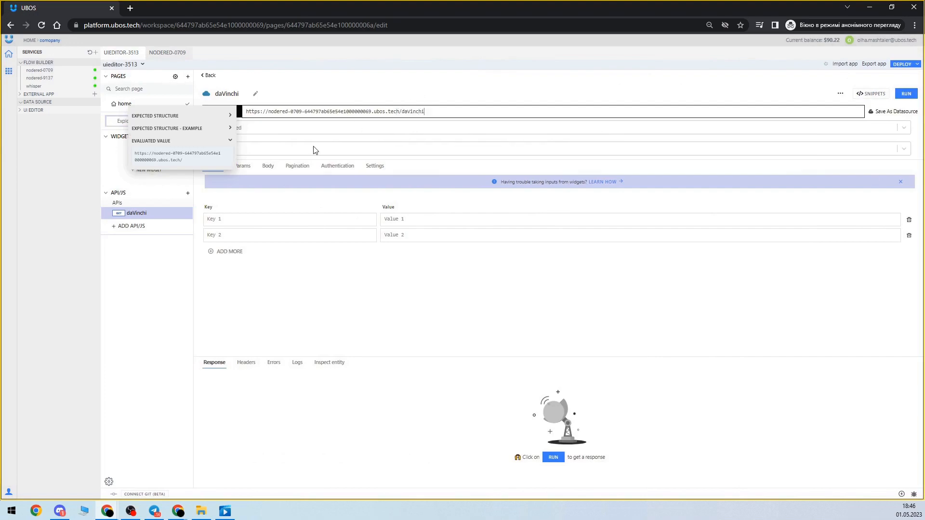
Switch the daVinchi query to POST and write a JSON body with an empty "prompt" string and a "data" key
{"action": "left_click", "coordinate": [268, 166]}
{"action": "left_click", "coordinate": [224, 112]}
{"action": "left_click", "coordinate": [226, 144]}
{"action": "left_click", "coordinate": [253, 201]}
{"action": "type", "text": "{   "}
{"action": "type", "text": "\"prompt"}
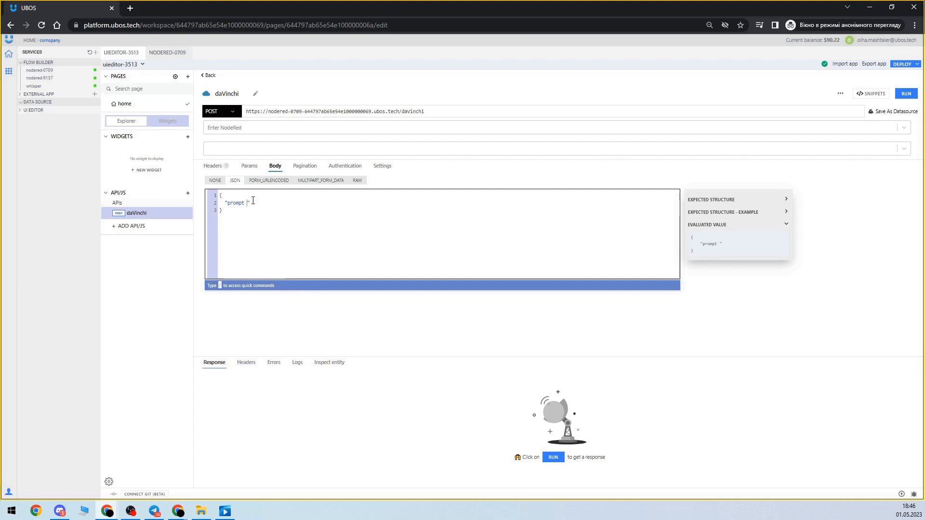
{"action": "key", "text": "BackSpace"}
{"action": "type", "text": "\":"}
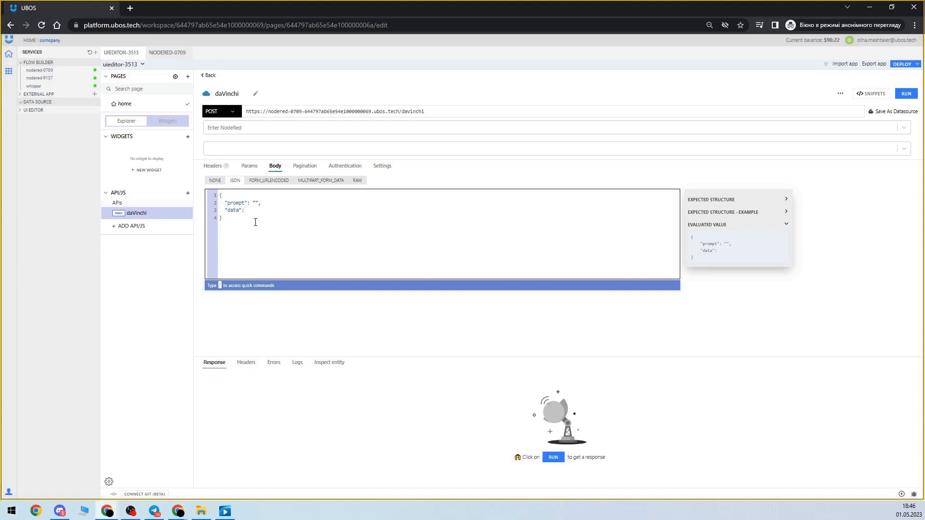
Return to the home page canvas, add a Container widget, and enlarge it to fill the canvas width and extend downward
{"action": "left_click", "coordinate": [209, 77]}
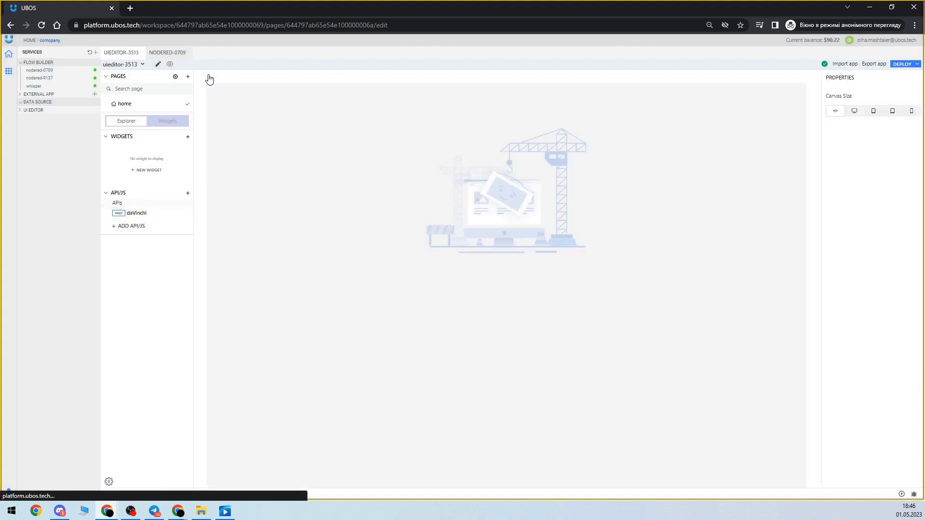
{"action": "left_click", "coordinate": [187, 137]}
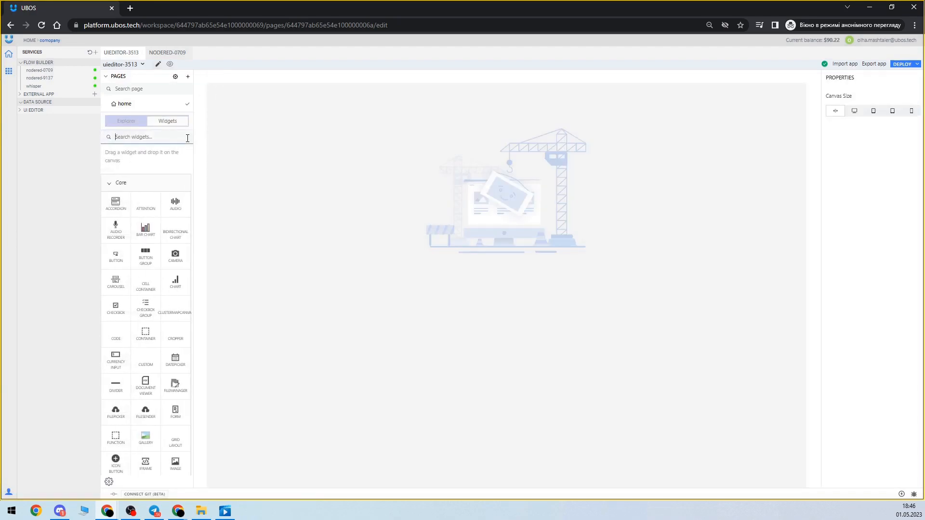
{"action": "type", "text": "con"}
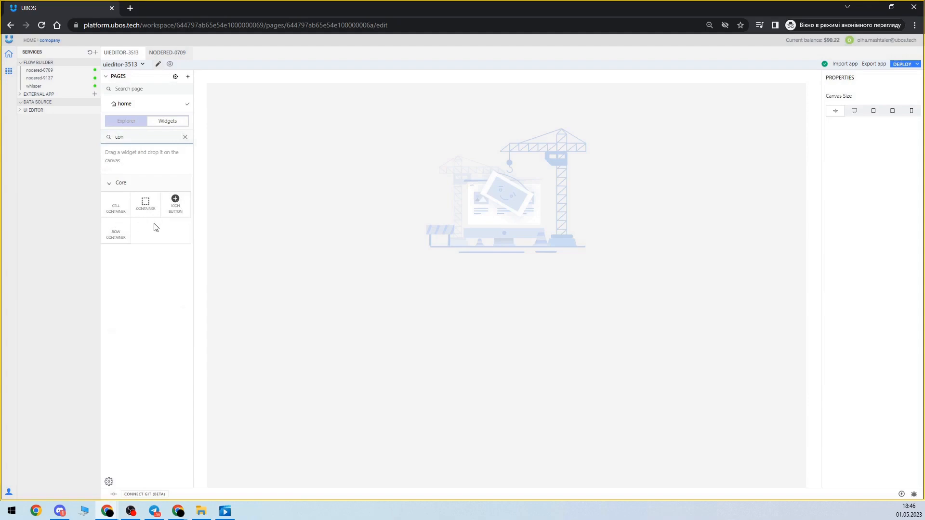
{"action": "left_click_drag", "start_coordinate": [218, 206], "coordinate": [219, 93]}
{"action": "left_click", "coordinate": [428, 225]}
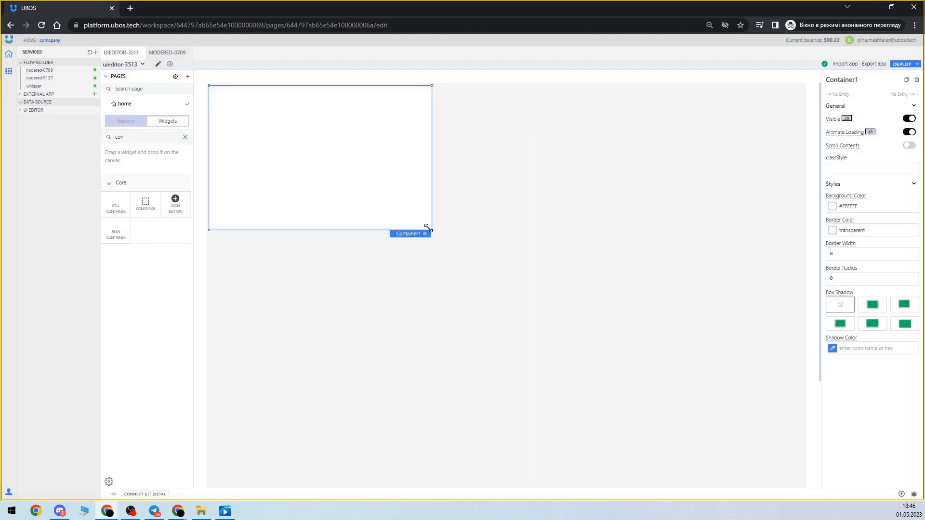
{"action": "left_click_drag", "start_coordinate": [478, 243], "coordinate": [751, 377]}
{"action": "left_click_drag", "start_coordinate": [795, 446], "coordinate": [803, 450]}
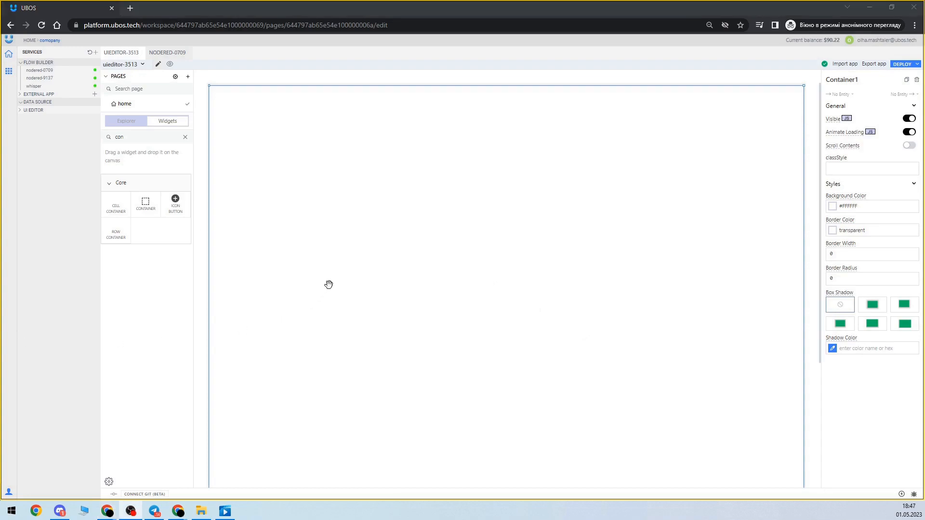
Give the large container a #FF944C border with width 3 and radius 6
{"action": "double_click", "coordinate": [875, 230]}
{"action": "key", "text": "ctrl+v"}
{"action": "left_click", "coordinate": [863, 255]}
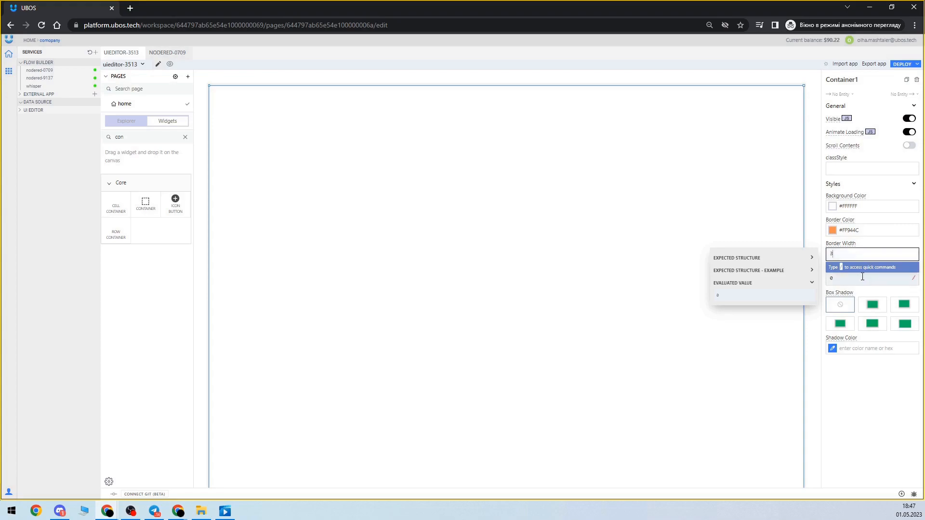
{"action": "left_click", "coordinate": [862, 277]}
{"action": "key", "text": "BackSpace"}
{"action": "type", "text": "6"}
{"action": "left_click", "coordinate": [875, 270]}
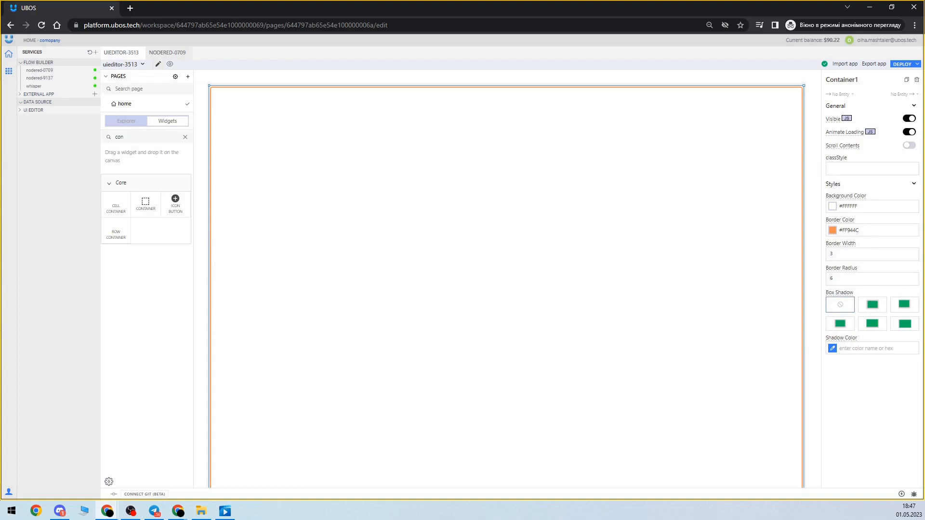
Add a second container as a shallow full-width header strip along the upper edge inside the large container
{"action": "double_click", "coordinate": [140, 142]}
{"action": "left_click_drag", "start_coordinate": [146, 203], "coordinate": [799, 136]}
{"action": "left_click", "coordinate": [367, 174]}
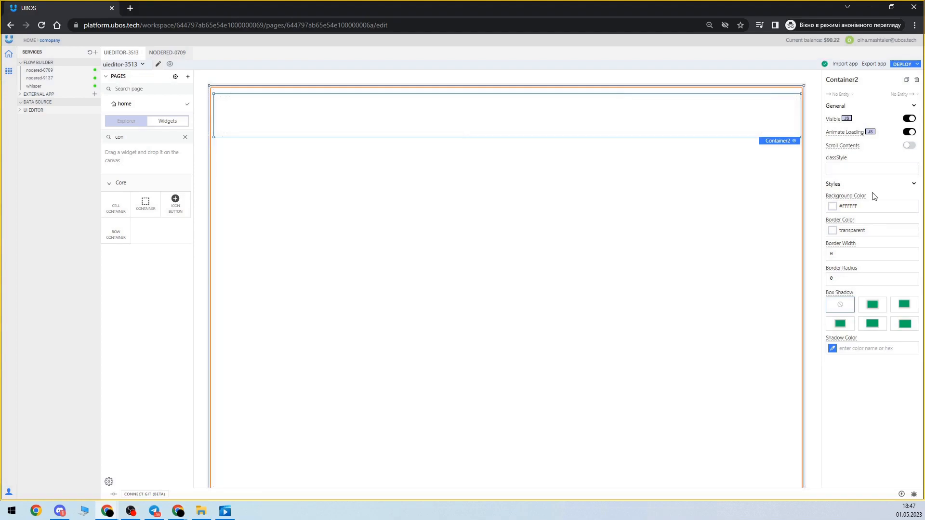
Give the header container a #FF944C border of width 1 and the third box shadow style
{"action": "double_click", "coordinate": [869, 232]}
{"action": "key", "text": "ctrl+v"}
{"action": "left_click", "coordinate": [863, 255]}
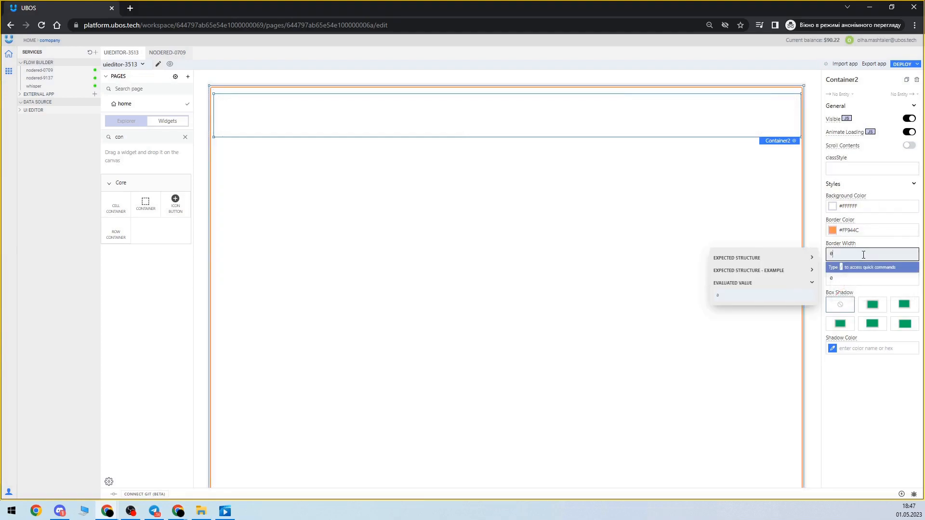
{"action": "type", "text": "1"}
{"action": "left_click", "coordinate": [859, 293]}
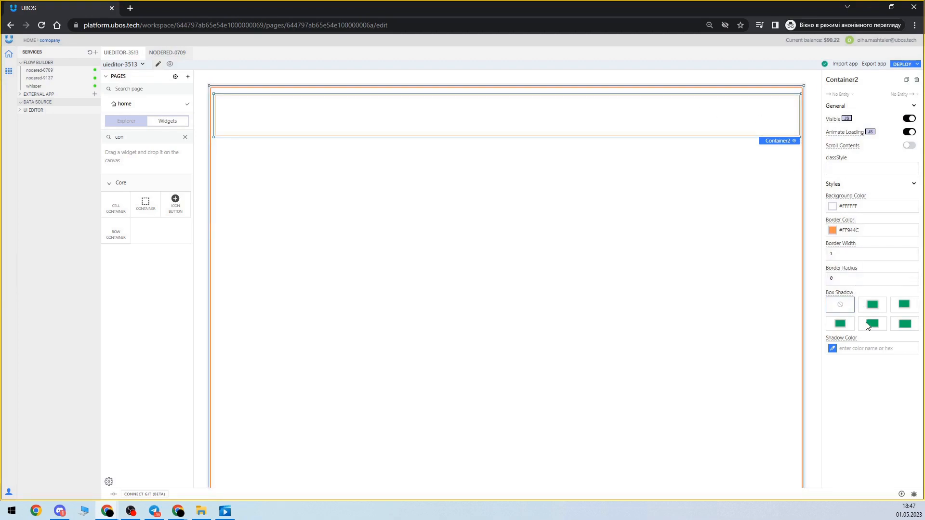
{"action": "left_click", "coordinate": [904, 308]}
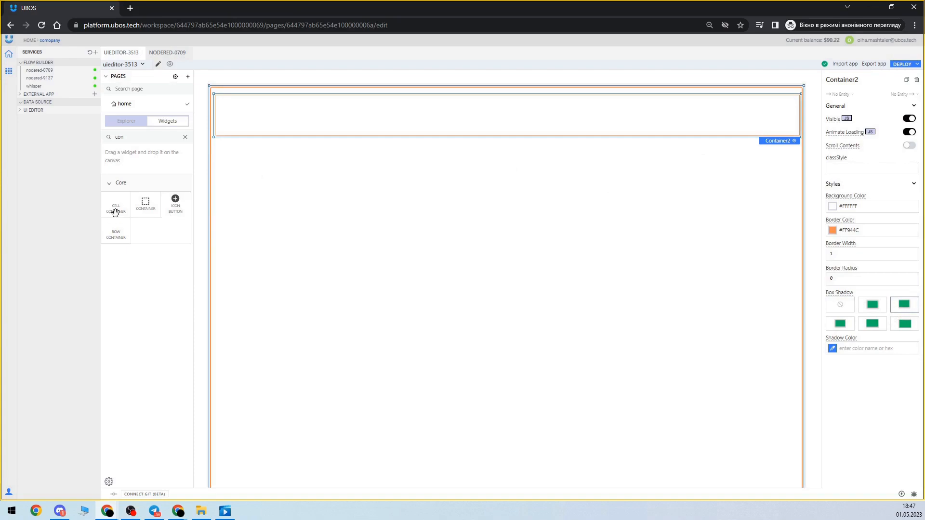
Add a Text widget at the left end of the header container and enlarge it to nearly the container's height
{"action": "double_click", "coordinate": [132, 137]}
{"action": "type", "text": "te"}
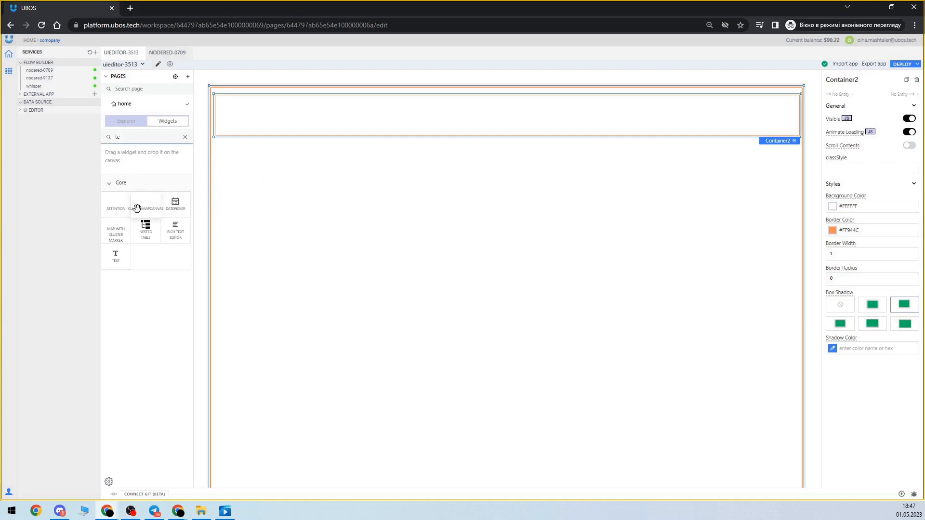
{"action": "left_click_drag", "start_coordinate": [116, 255], "coordinate": [260, 107]}
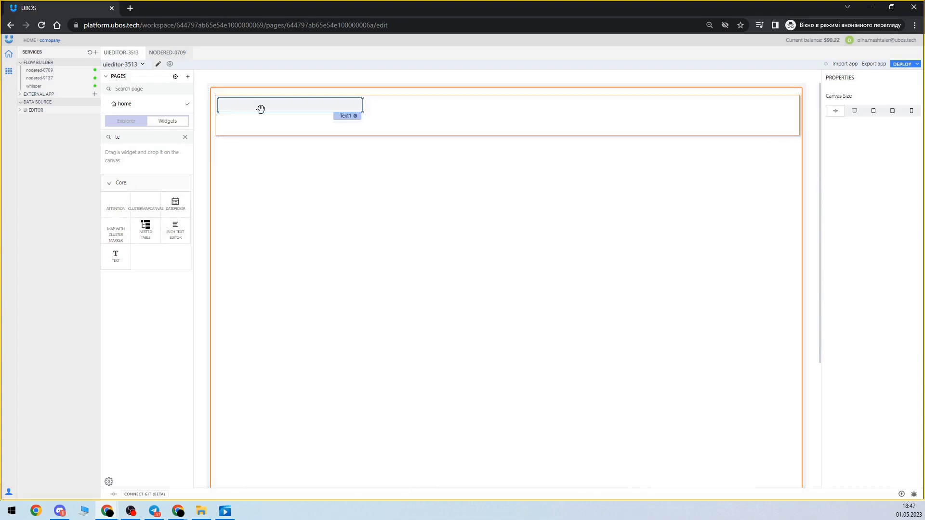
{"action": "left_click", "coordinate": [362, 110]}
{"action": "left_click_drag", "start_coordinate": [365, 114], "coordinate": [380, 127]}
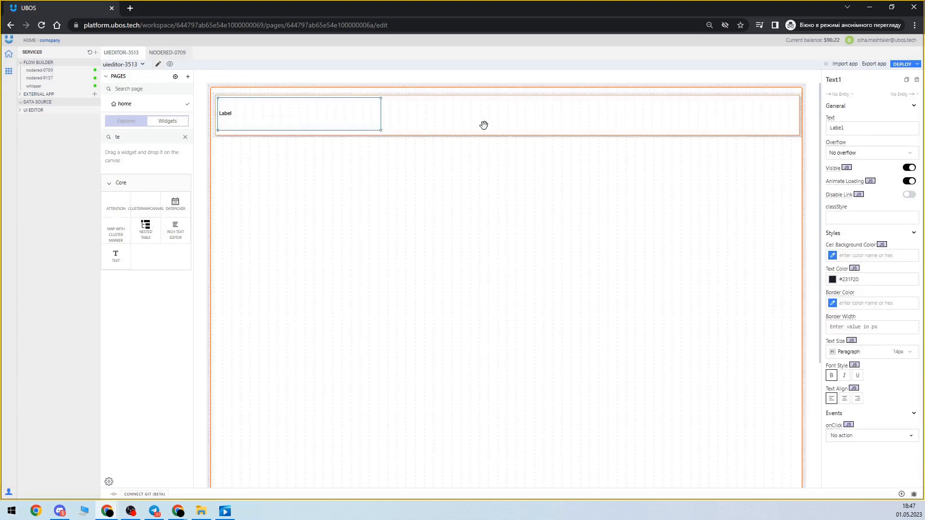
Set the header text to "Speech to text" and its text size to Heading 1
{"action": "left_click", "coordinate": [846, 125]}
{"action": "double_click", "coordinate": [846, 125]}
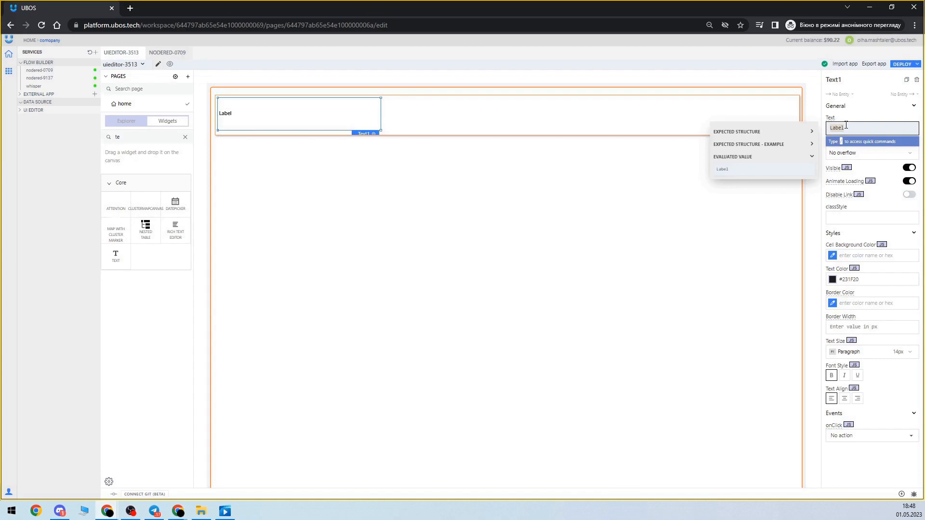
{"action": "type", "text": "Speech to text"}
{"action": "left_click", "coordinate": [889, 355]}
{"action": "left_click", "coordinate": [870, 371]}
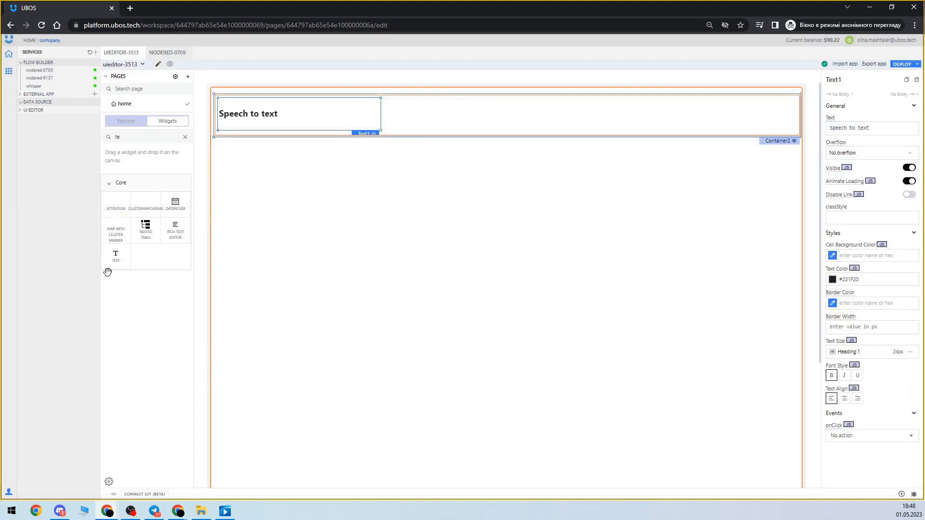
Add an Image widget and fit it into the right half of the header container at full height
{"action": "double_click", "coordinate": [118, 137]}
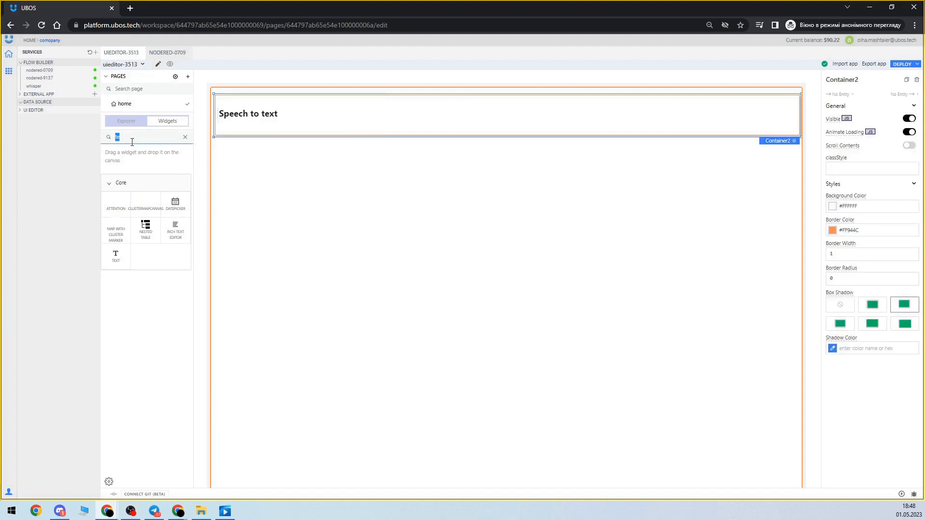
{"action": "type", "text": "ima"}
{"action": "left_click_drag", "start_coordinate": [115, 205], "coordinate": [669, 149]}
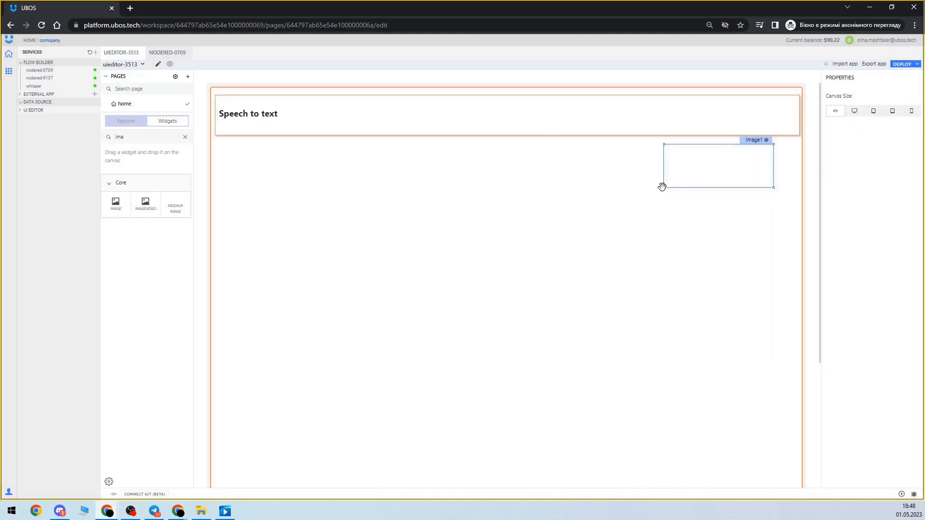
{"action": "left_click", "coordinate": [667, 189]}
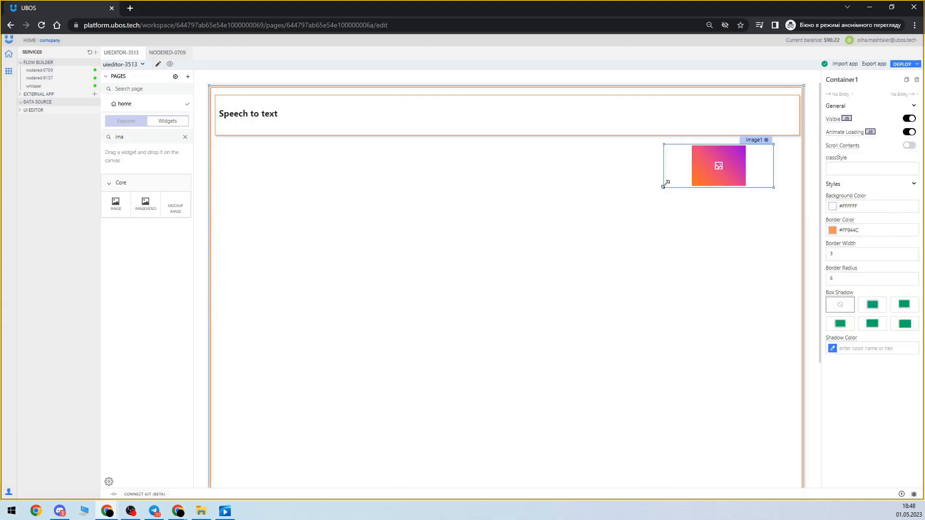
{"action": "left_click_drag", "start_coordinate": [663, 186], "coordinate": [508, 135]}
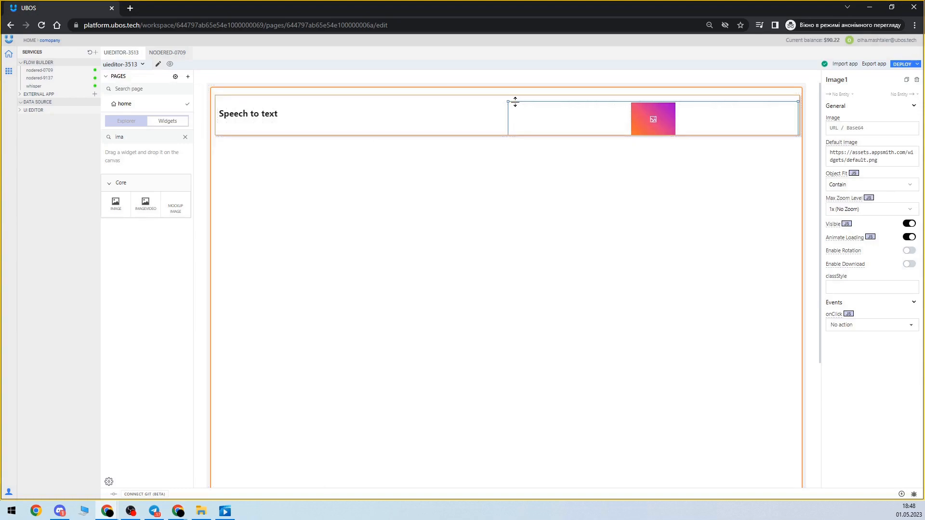
{"action": "left_click_drag", "start_coordinate": [516, 102], "coordinate": [517, 98]}
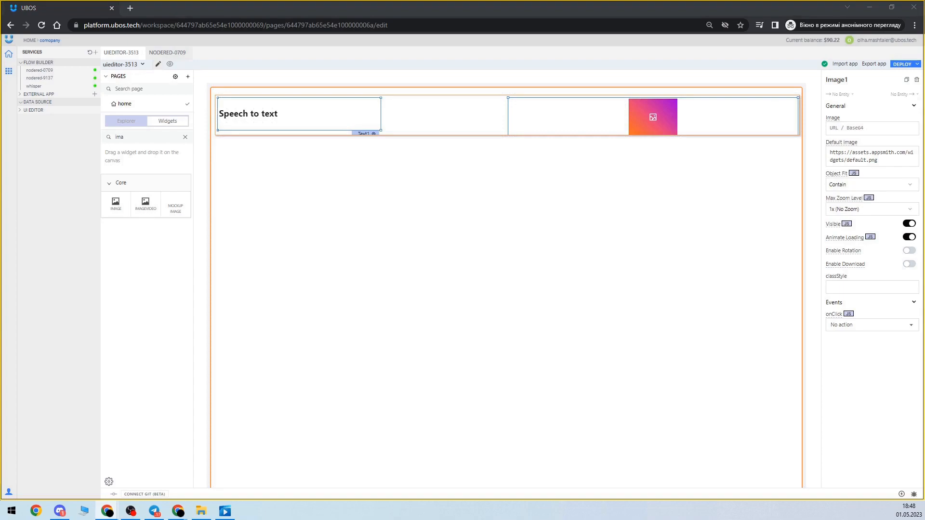
{"action": "left_click", "coordinate": [607, 118]}
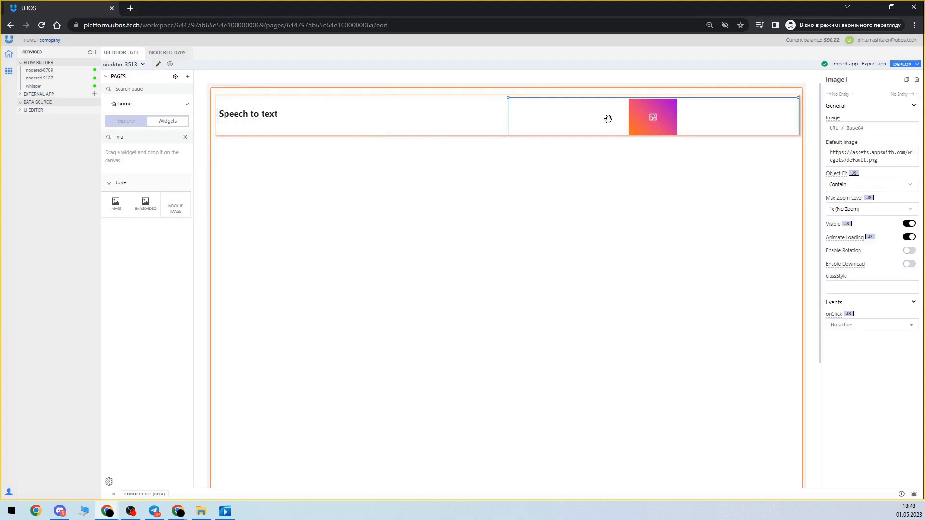
{"action": "left_click", "coordinate": [885, 131]}
{"action": "type", "text": "https://www.voicereport.ai/wp-content/uploads/2019/08/speech-to-text-software.png"}
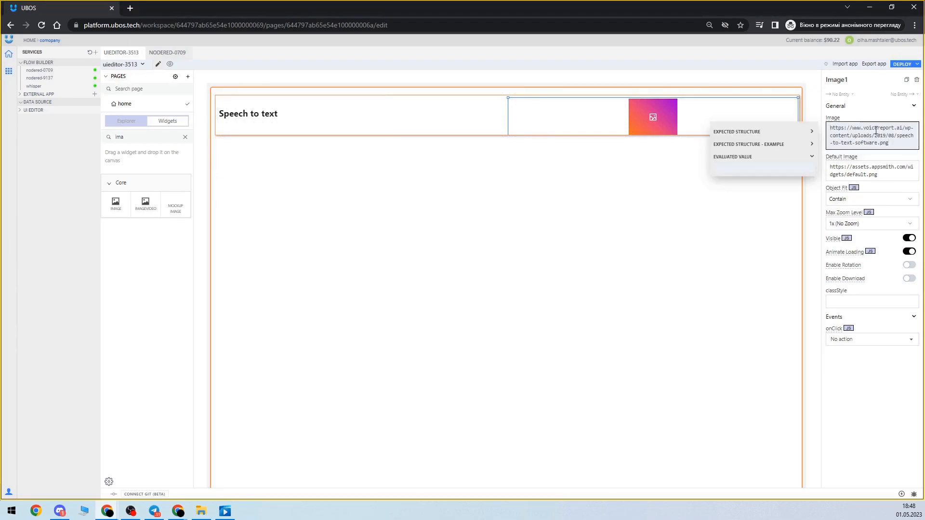
{"action": "left_click", "coordinate": [479, 178]}
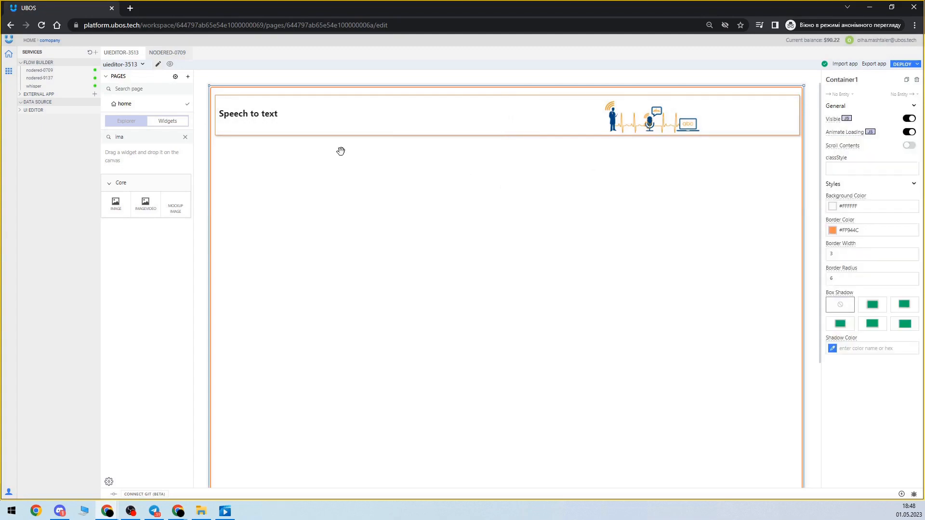
Add a Custom widget below the header at the large container's left edge and reduce it to a small rectangle
{"action": "double_click", "coordinate": [129, 140]}
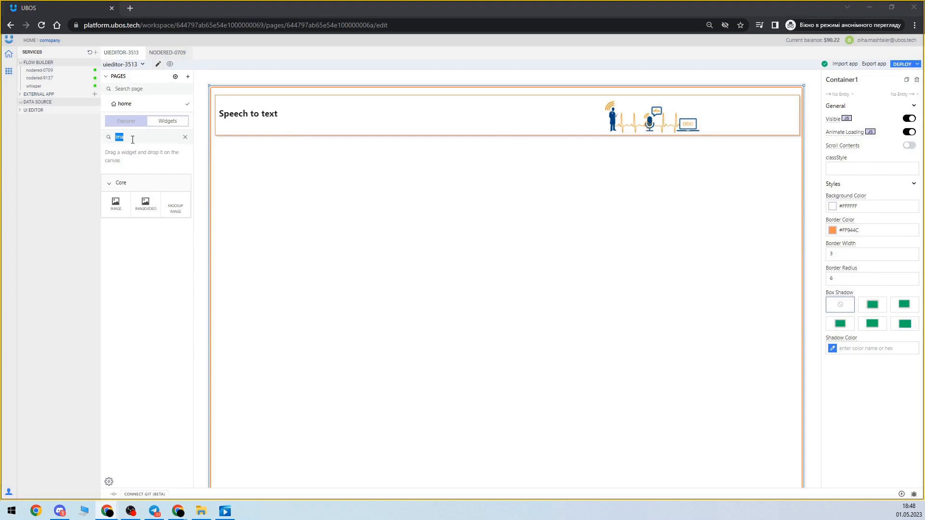
{"action": "double_click", "coordinate": [132, 140]}
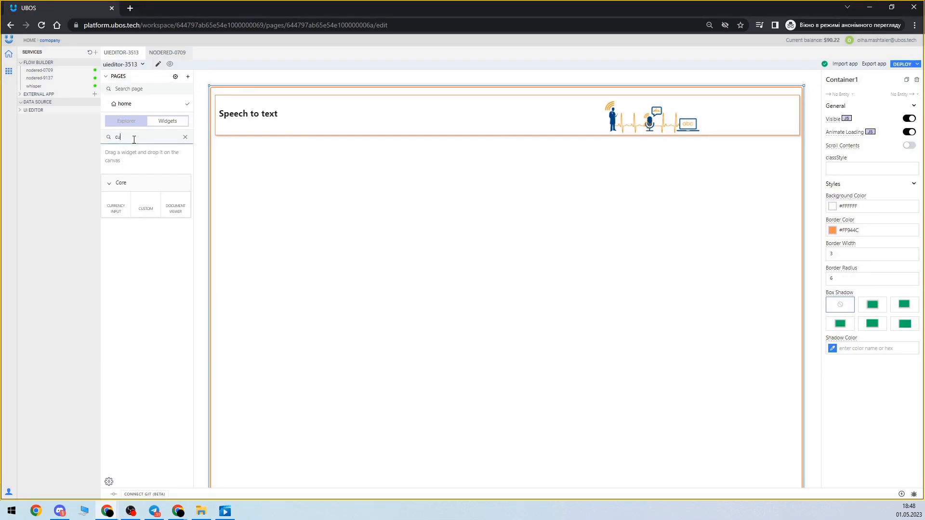
{"action": "left_click_drag", "start_coordinate": [145, 206], "coordinate": [225, 154]}
{"action": "left_click_drag", "start_coordinate": [431, 261], "coordinate": [407, 188]}
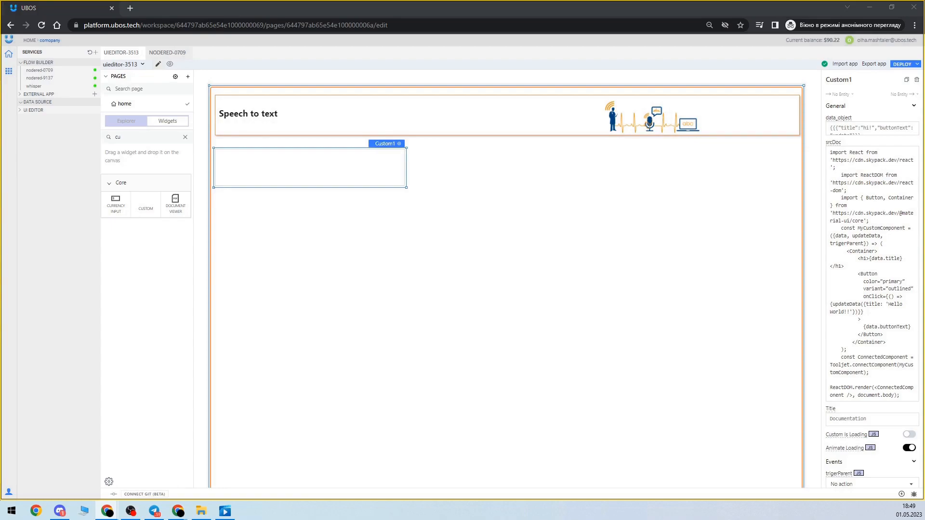
Replace the Custom widget's source code with the prepared React file-upload component that has a file selector and progress bar
{"action": "left_click", "coordinate": [876, 226]}
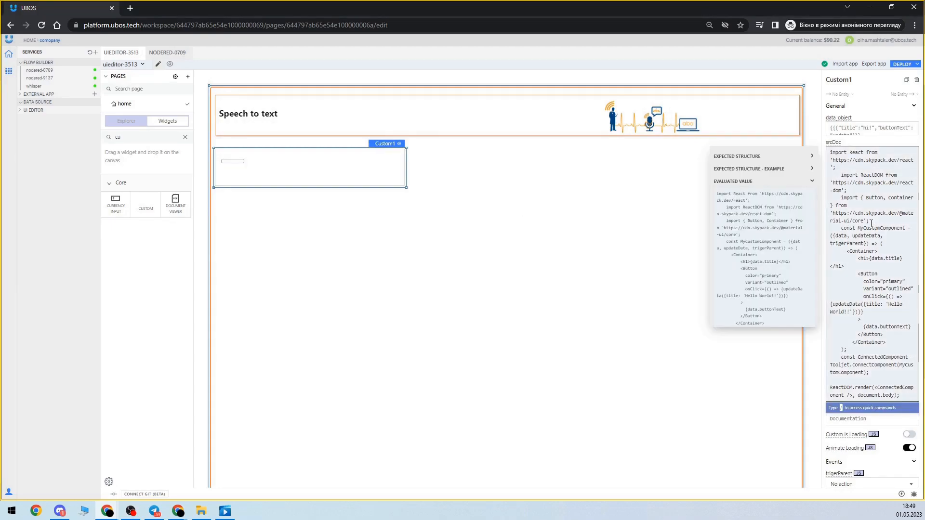
{"action": "key", "text": "ctrl+a"}
{"action": "key", "text": "ctrl+v"}
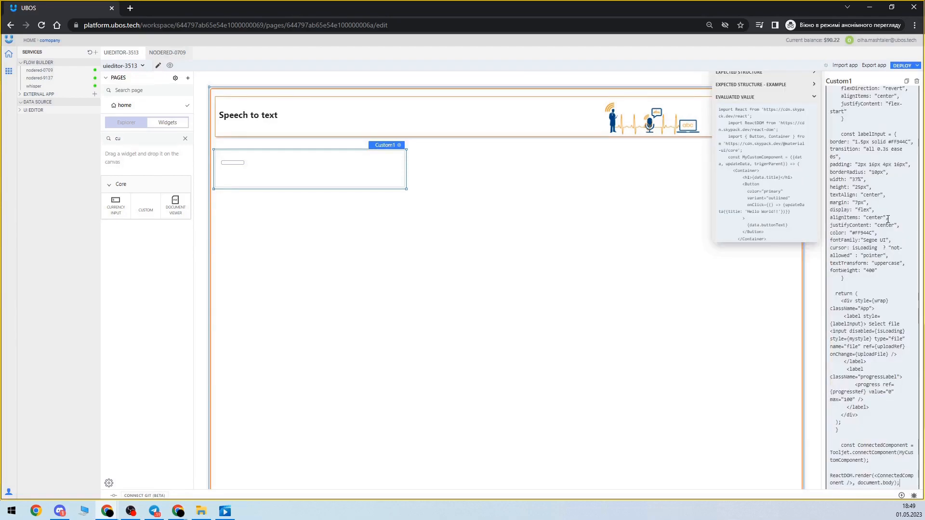
{"action": "scroll", "coordinate": [877, 158], "scroll_direction": "up", "scroll_amount": 10}
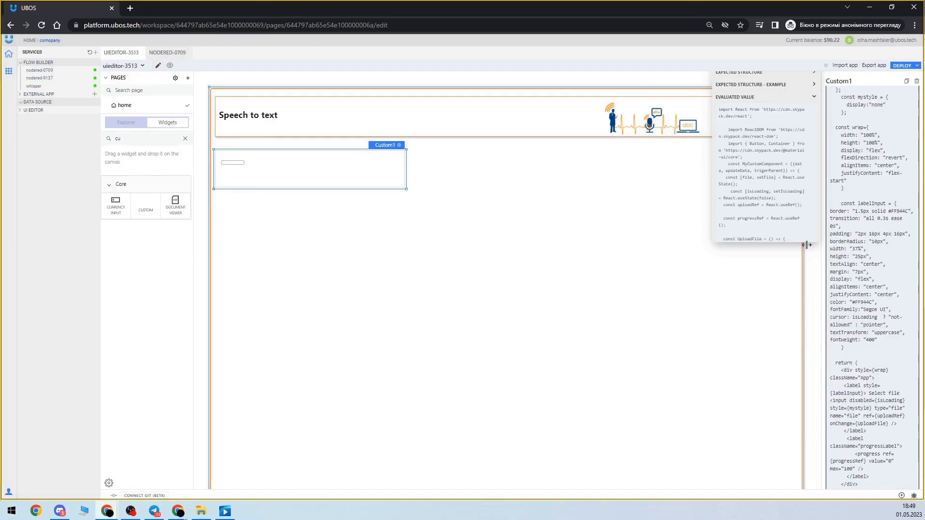
{"action": "scroll", "coordinate": [876, 159], "scroll_direction": "up", "scroll_amount": 6}
{"action": "left_click", "coordinate": [864, 132]}
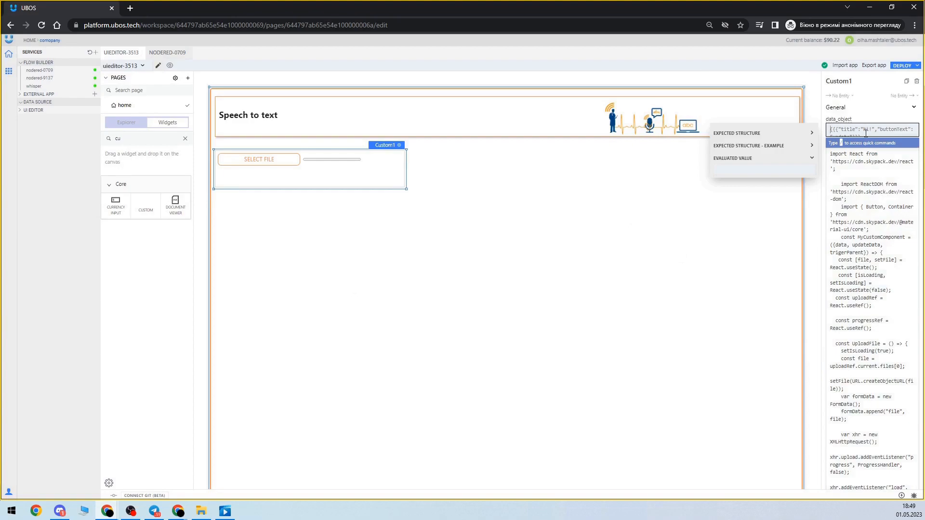
{"action": "type", "text": "{{{"}
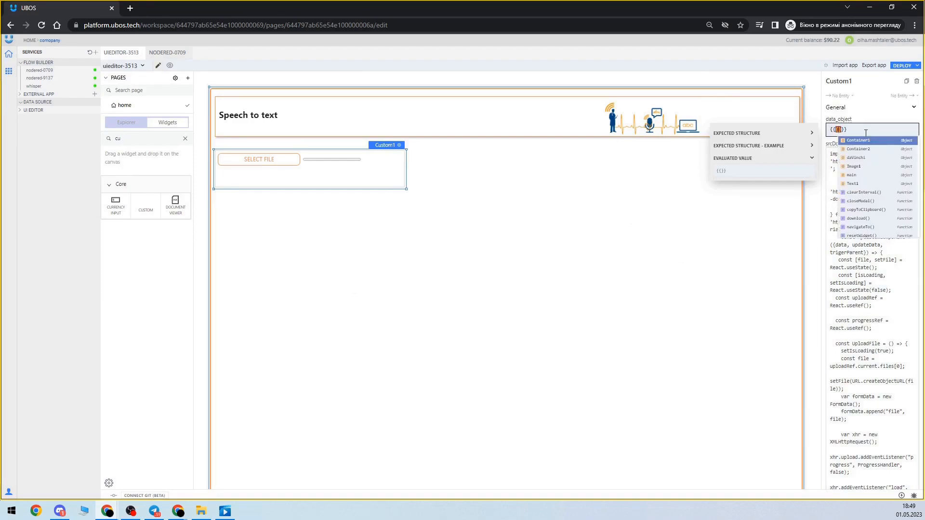
{"action": "type", "text": "url:"}
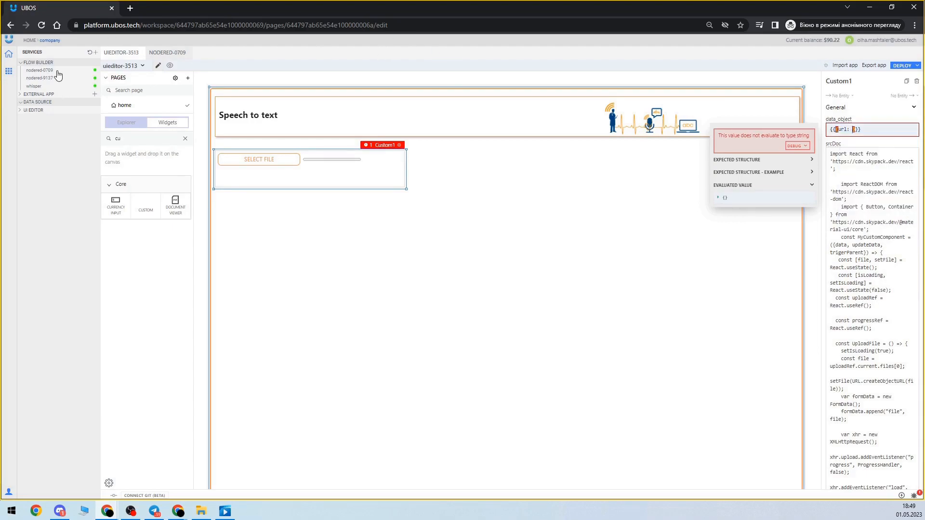
{"action": "left_click", "coordinate": [91, 71]}
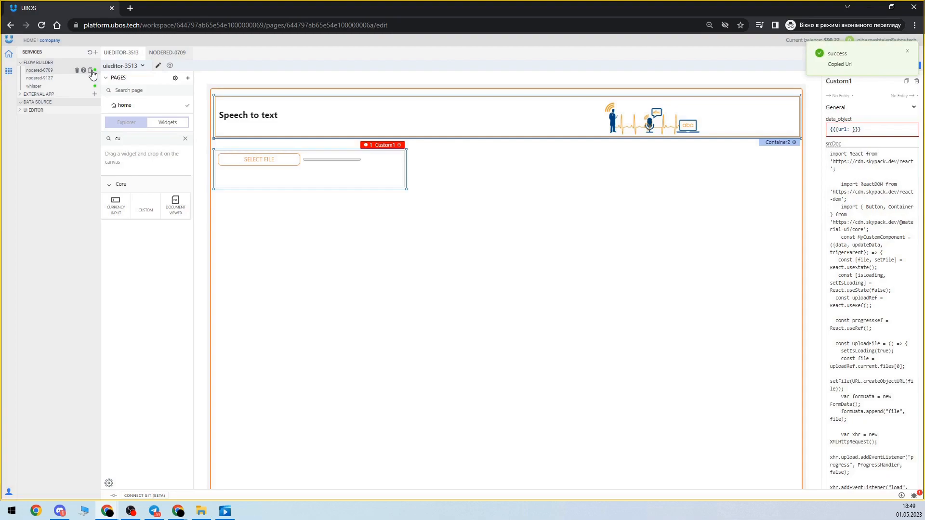
{"action": "left_click", "coordinate": [853, 129]}
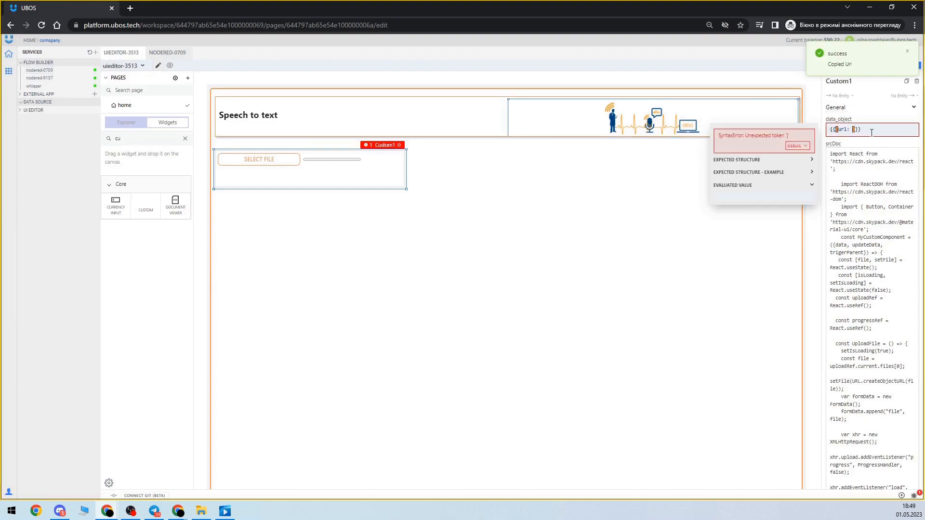
{"action": "type", "text": "'"}
{"action": "key", "text": "ctrl+v"}
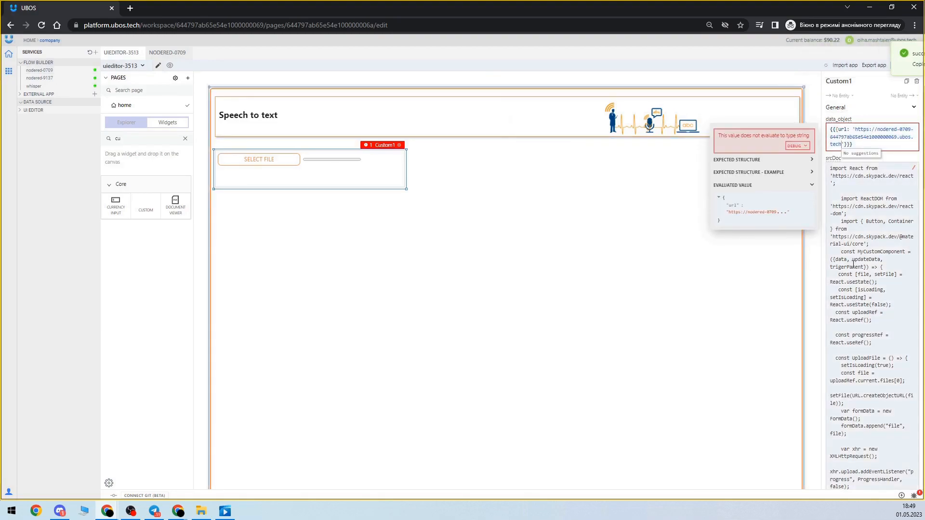
Change the endpoint of the POST request in the Custom widget's source code to "/upload"
{"action": "scroll", "coordinate": [876, 255], "scroll_direction": "down", "scroll_amount": 5}
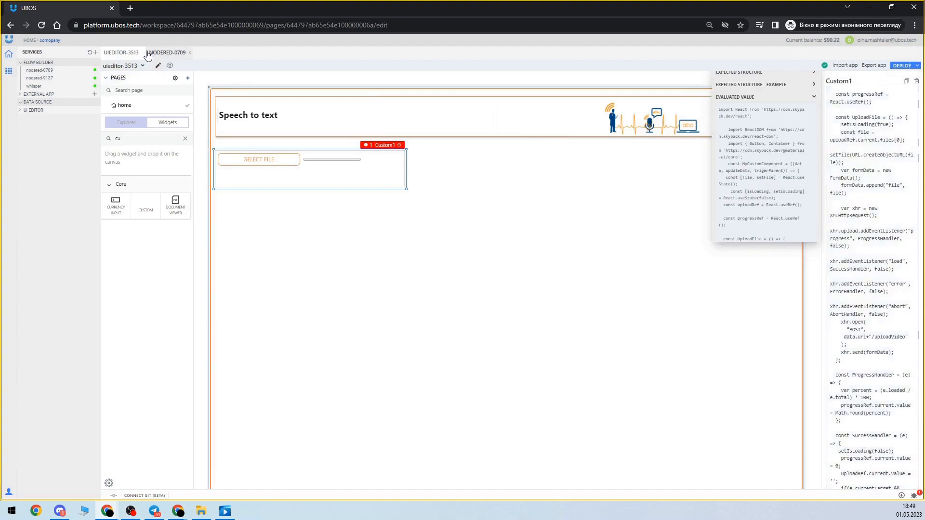
{"action": "left_click", "coordinate": [164, 53]}
{"action": "left_click", "coordinate": [127, 54]}
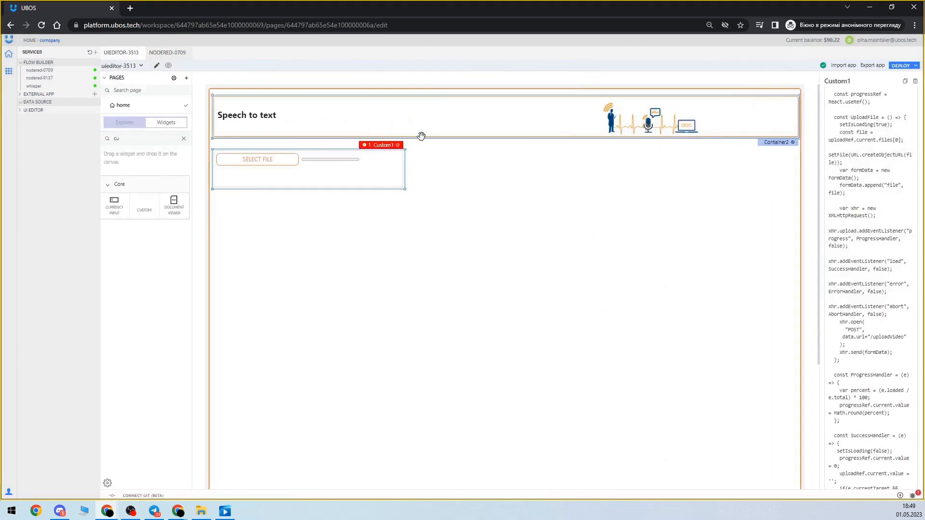
{"action": "scroll", "coordinate": [856, 307], "scroll_direction": "down", "scroll_amount": 4}
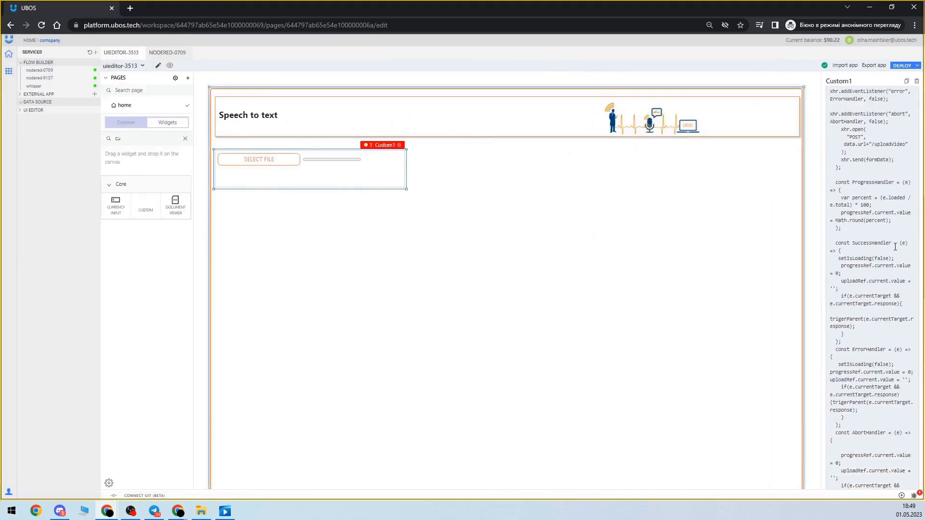
{"action": "left_click", "coordinate": [907, 145]}
{"action": "key", "text": "BackSpace"}
{"action": "key", "text": "BackSpace"}
{"action": "key", "text": "BackSpace"}
{"action": "key", "text": "BackSpace"}
{"action": "key", "text": "BackSpace"}
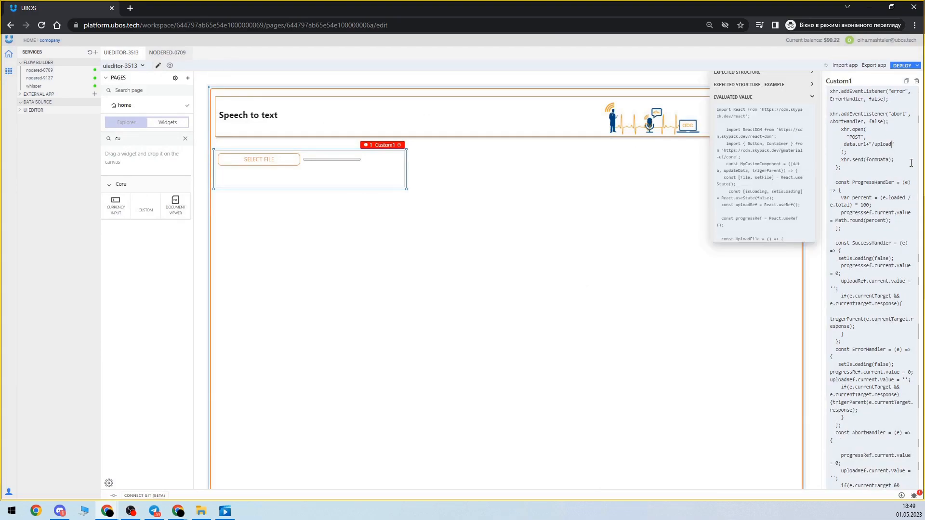
{"action": "scroll", "coordinate": [903, 170], "scroll_direction": "down", "scroll_amount": 4}
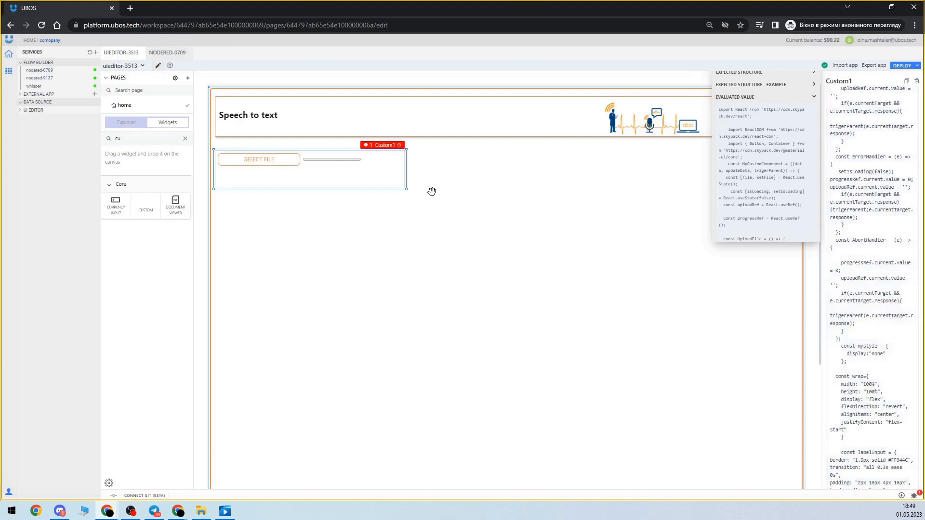
Find the Text widget and place it directly below the Custom widget at the large container's left edge
{"action": "left_click", "coordinate": [244, 201]}
{"action": "double_click", "coordinate": [125, 139]}
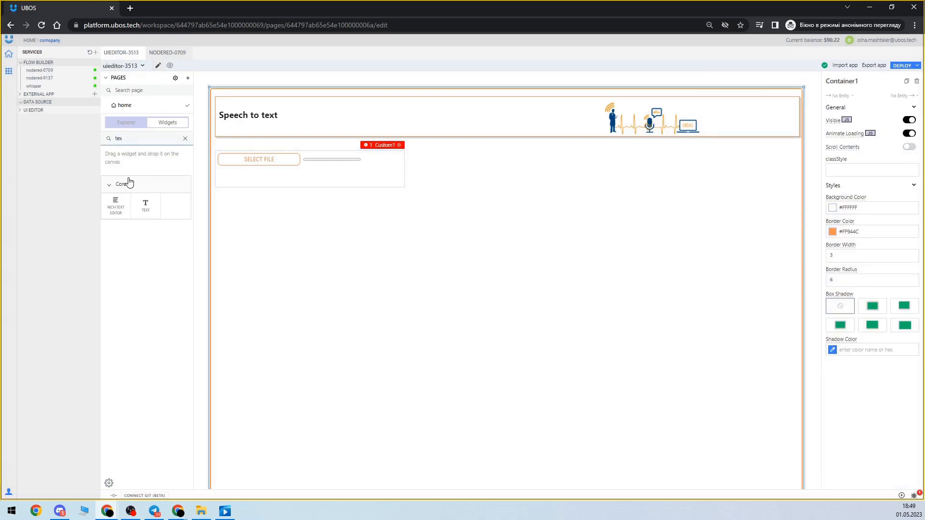
{"action": "left_click_drag", "start_coordinate": [242, 221], "coordinate": [219, 196]}
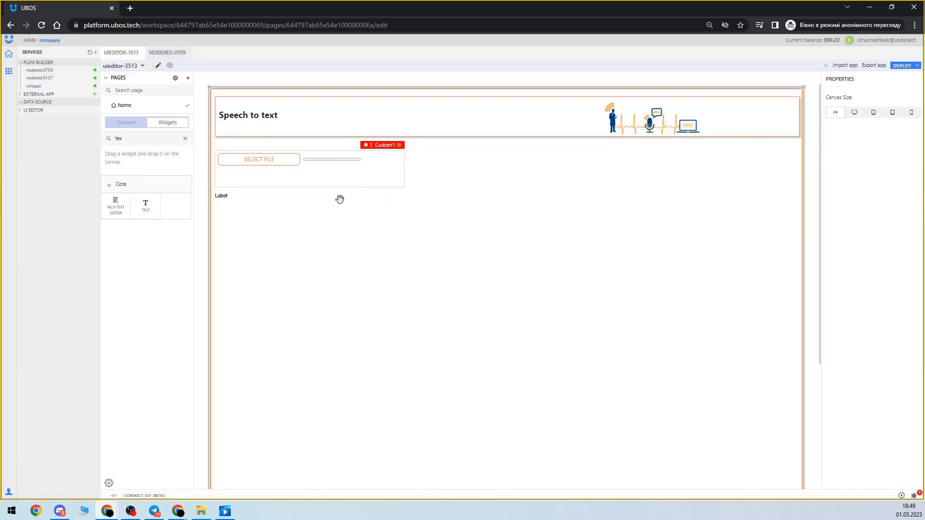
{"action": "left_click", "coordinate": [340, 200]}
Copy the header container's border color #FF944C and apply it as the Custom widget's border color
{"action": "left_click", "coordinate": [401, 165]}
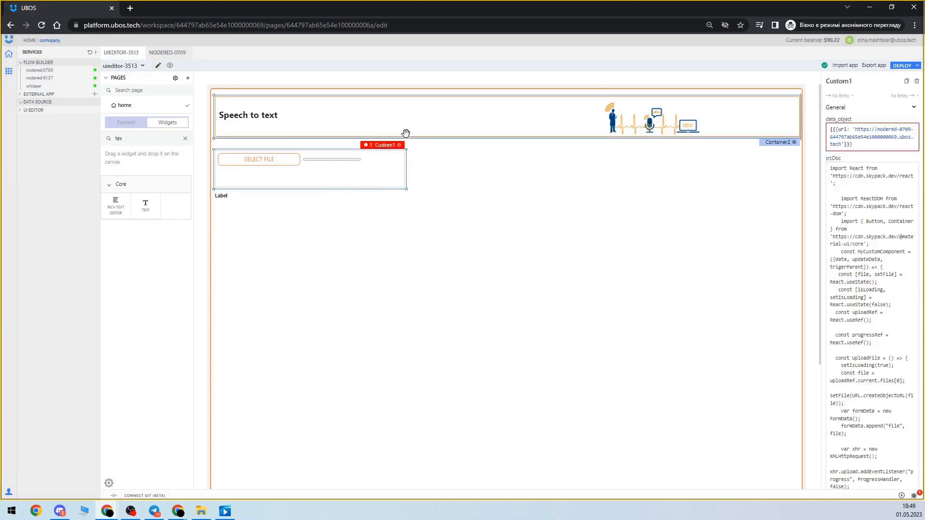
{"action": "left_click", "coordinate": [405, 133]}
{"action": "left_click", "coordinate": [855, 229]}
{"action": "key", "text": "ctrl+c"}
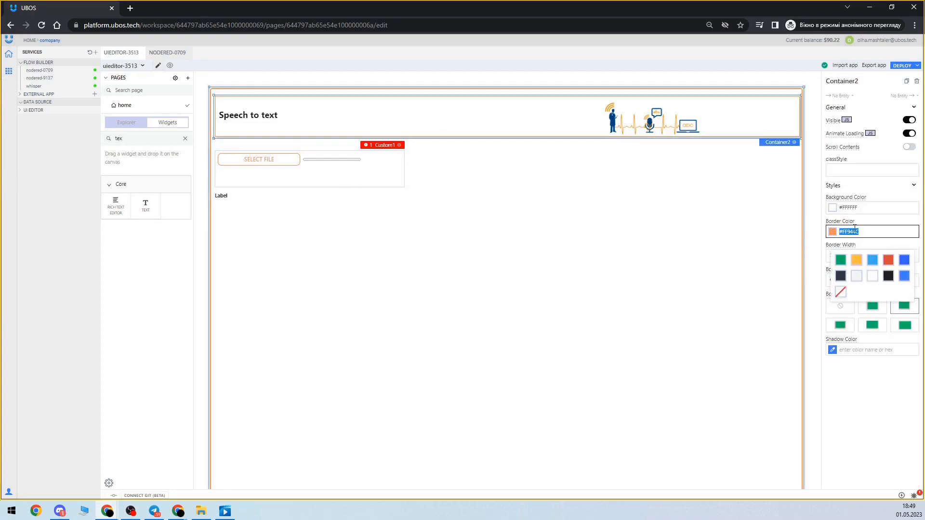
{"action": "left_click", "coordinate": [380, 176]}
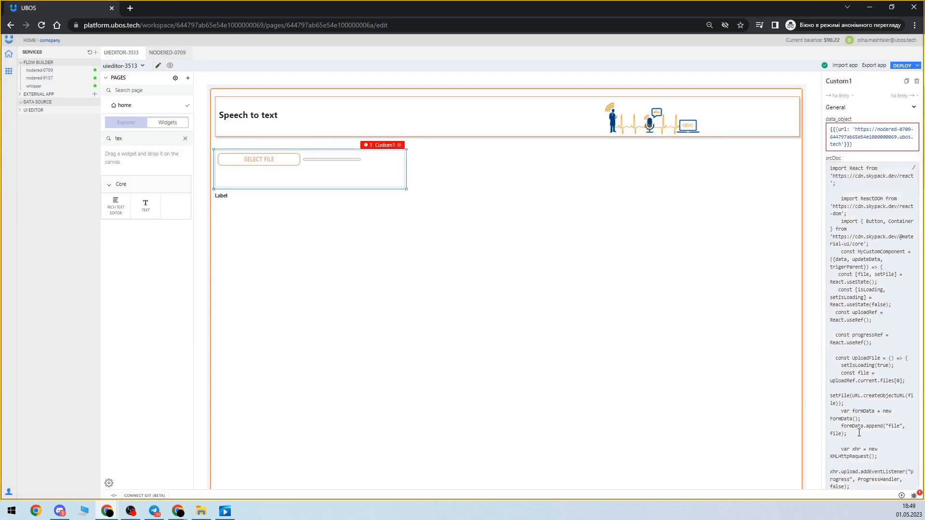
{"action": "scroll", "coordinate": [861, 433], "scroll_direction": "down", "scroll_amount": 10}
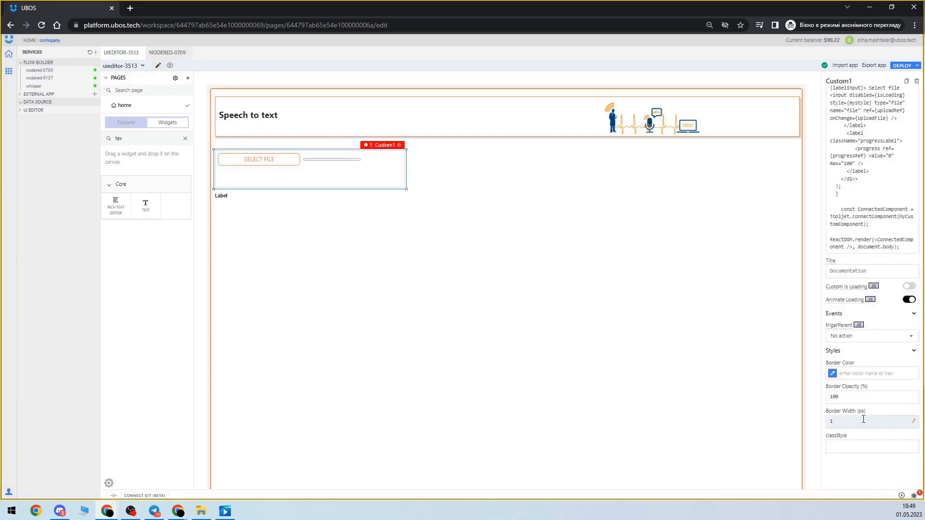
{"action": "left_click", "coordinate": [863, 373]}
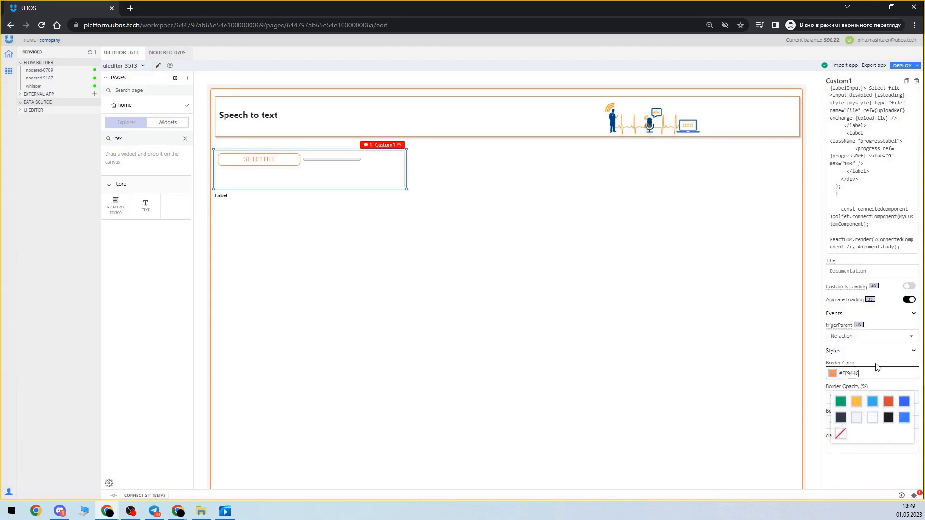
{"action": "left_click", "coordinate": [424, 318]}
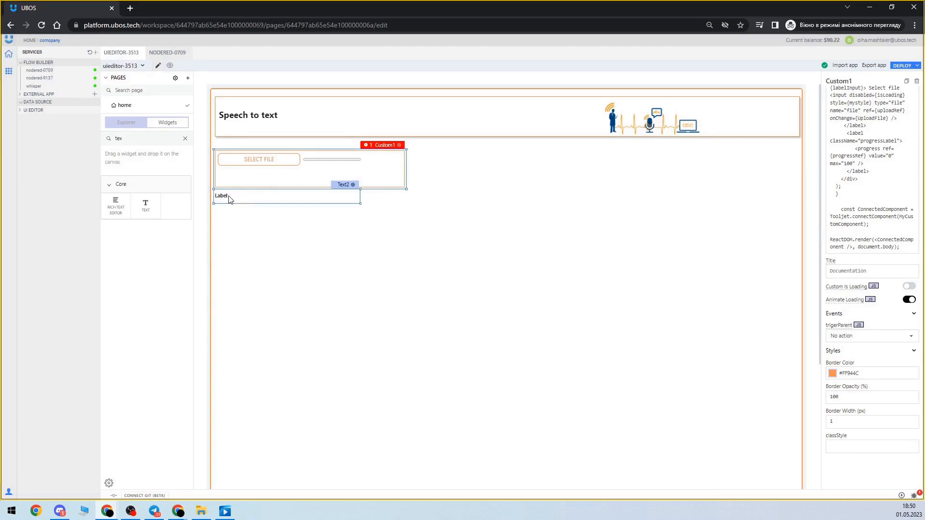
Enlarge the new Text widget into a tall area across the container's full width and set its cell background color to #FF944C10
{"action": "left_click_drag", "start_coordinate": [358, 200], "coordinate": [798, 359]}
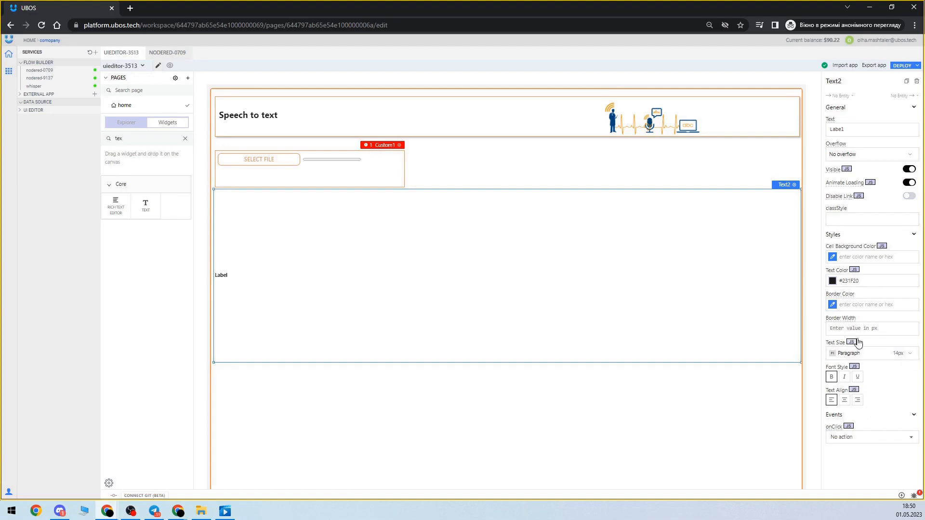
{"action": "double_click", "coordinate": [869, 280]}
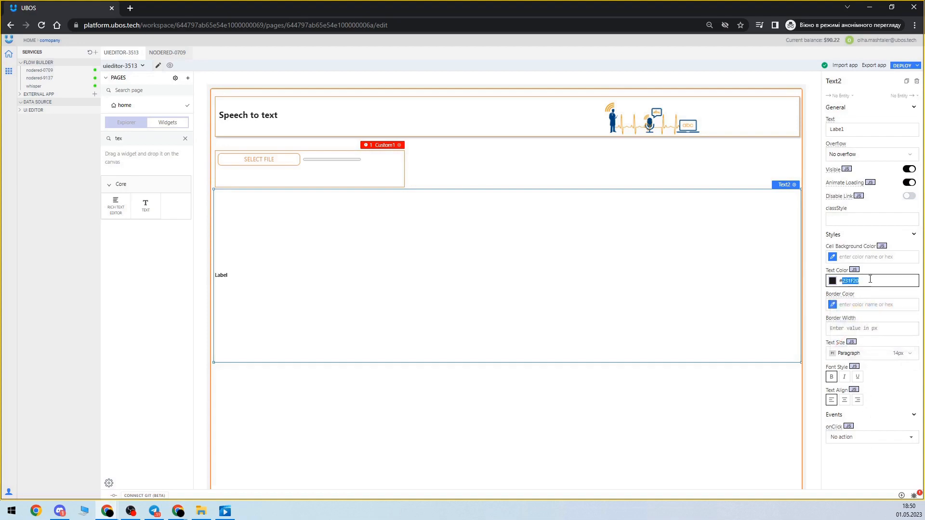
{"action": "left_click", "coordinate": [879, 258]}
{"action": "key", "text": "ctrl+v"}
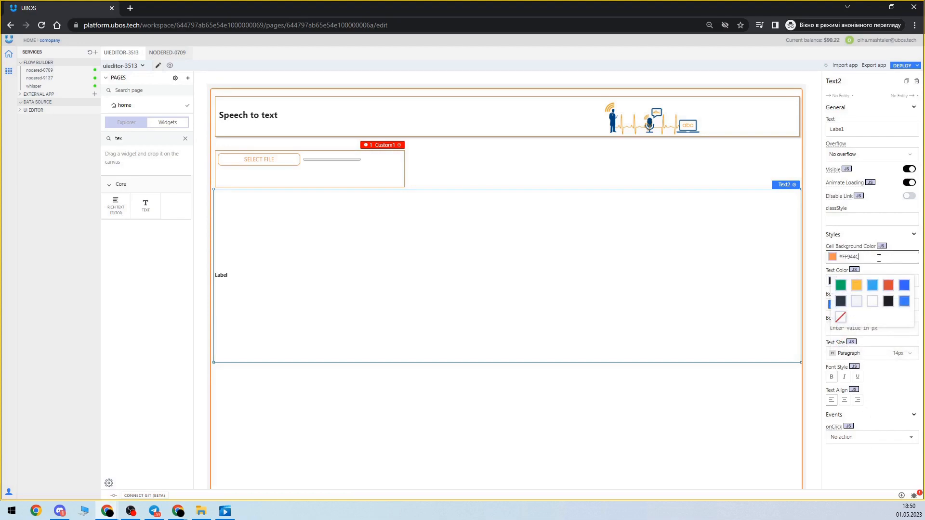
{"action": "type", "text": "10"}
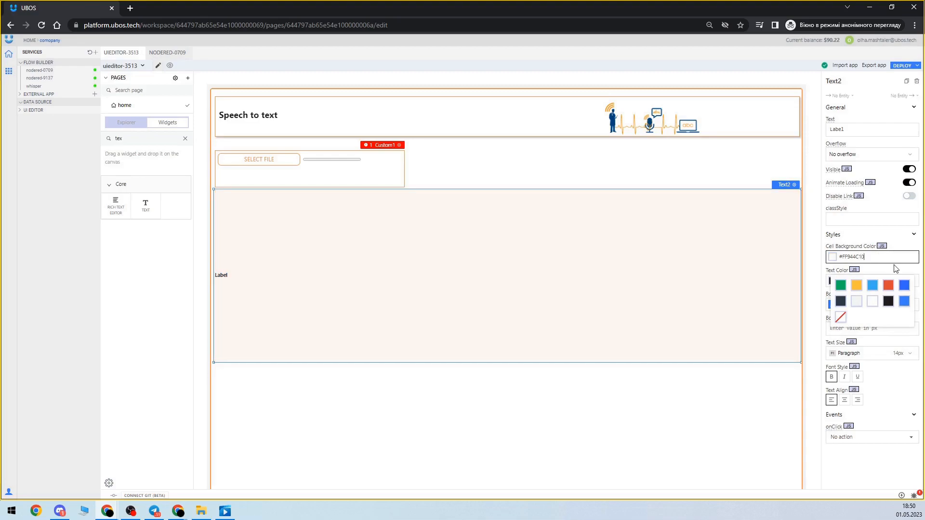
Give the large Text widget a border with color #FF944C and width 1
{"action": "left_click", "coordinate": [898, 274]}
{"action": "left_click", "coordinate": [875, 302]}
{"action": "key", "text": "ctrl+v"}
{"action": "left_click", "coordinate": [884, 295]}
{"action": "left_click", "coordinate": [859, 328]}
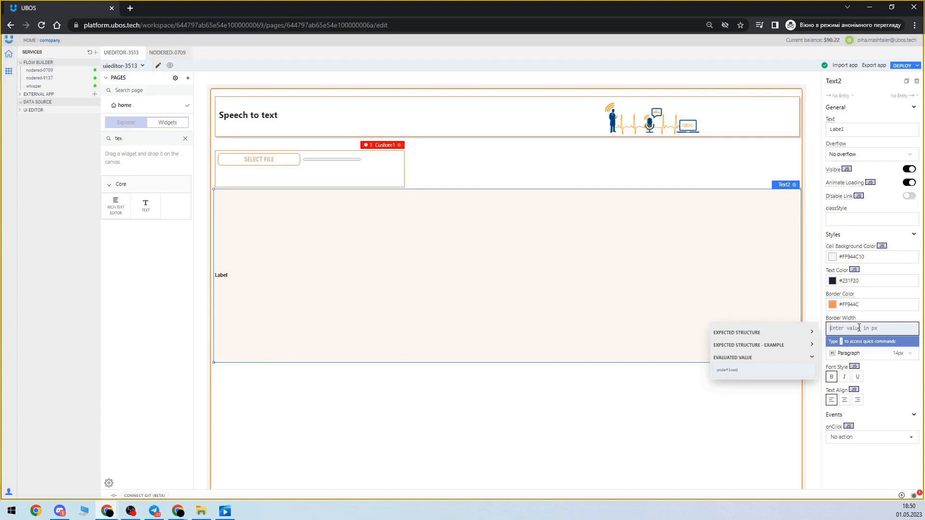
{"action": "type", "text": "1"}
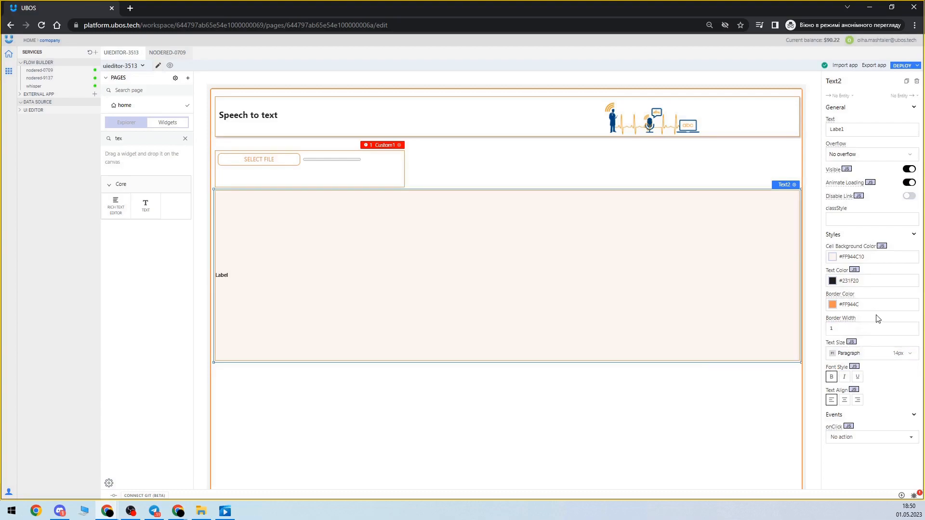
Set the large Text widget's text size to Heading 2 and turn off its bold font style
{"action": "left_click", "coordinate": [882, 353]}
{"action": "left_click", "coordinate": [868, 386]}
{"action": "left_click", "coordinate": [831, 377]}
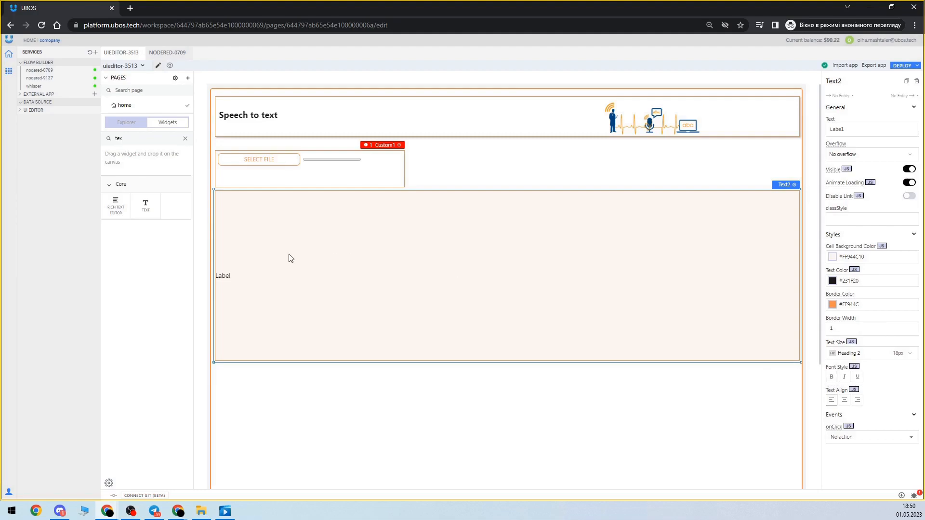
Replace the large Text widget's label with the binding {{Custom1.message}}
{"action": "left_click", "coordinate": [848, 135]}
{"action": "key", "text": "BackSpace"}
{"action": "type", "text": "{{"}
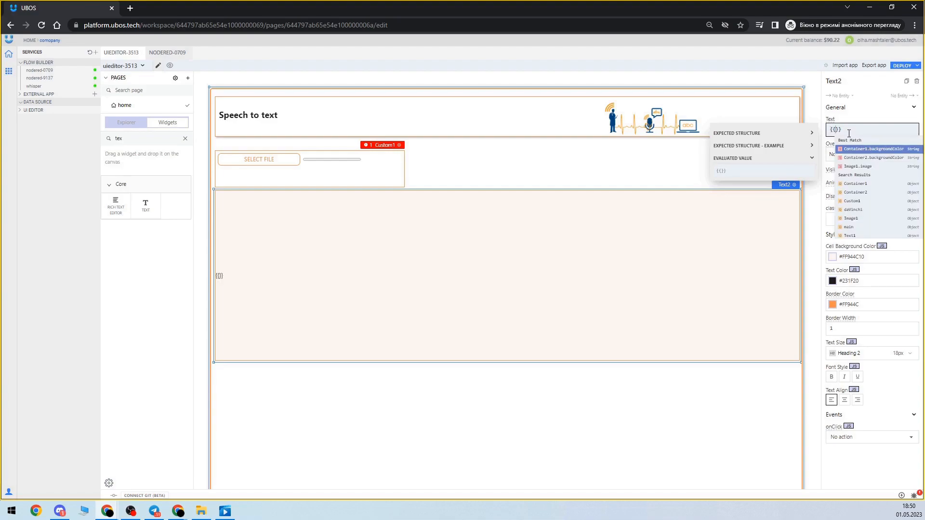
{"action": "type", "text": "cus"}
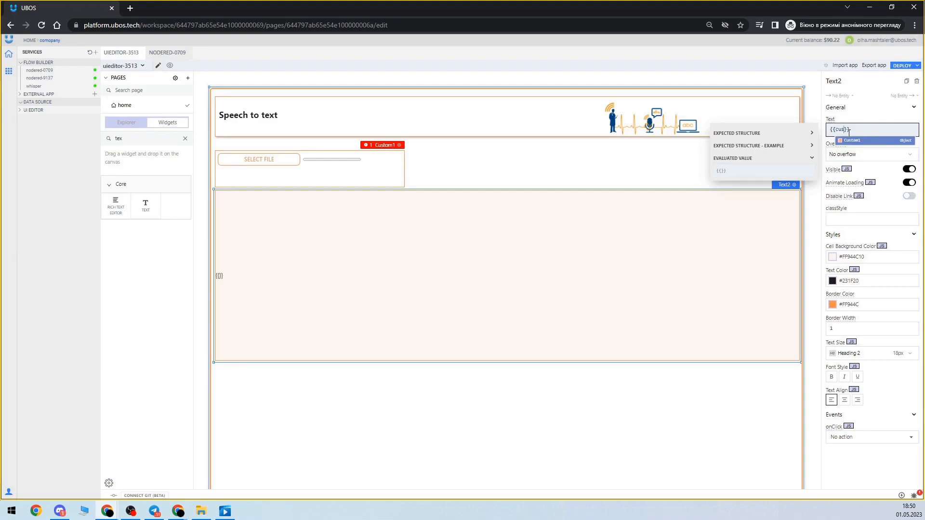
{"action": "key", "text": "Return"}
{"action": "type", "text": "."}
{"action": "key", "text": "Return"}
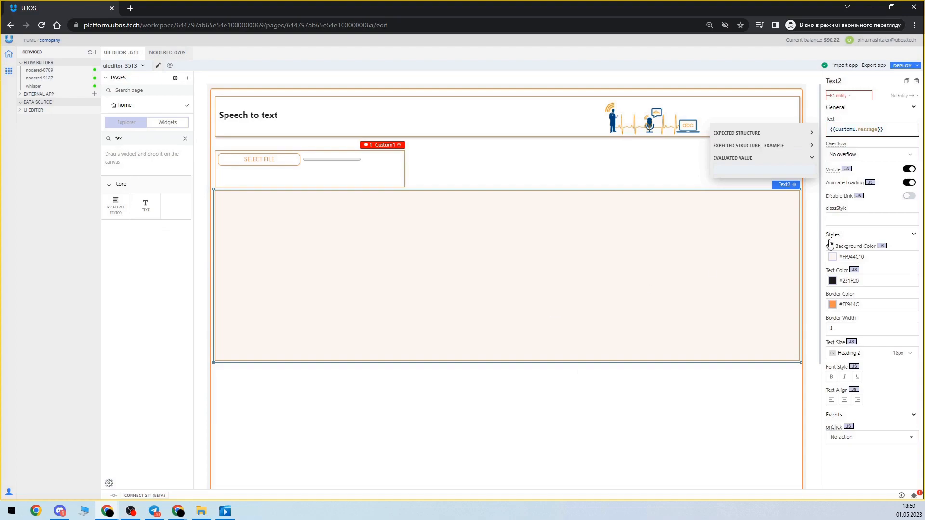
Reduce the Custom widget's height slightly so a gap separates it from the large Text widget
{"action": "left_click", "coordinate": [392, 176]}
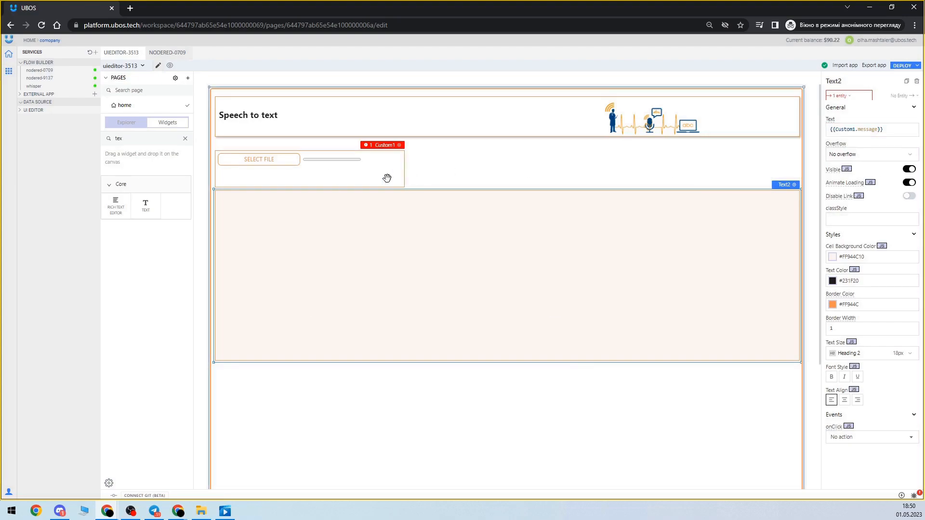
{"action": "left_click_drag", "start_coordinate": [392, 188], "coordinate": [391, 178]}
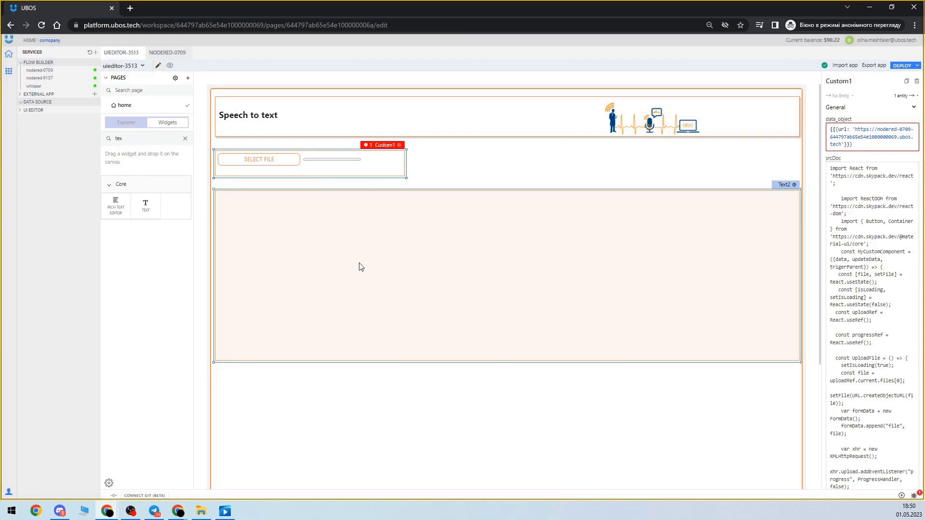
{"action": "left_click", "coordinate": [318, 363]}
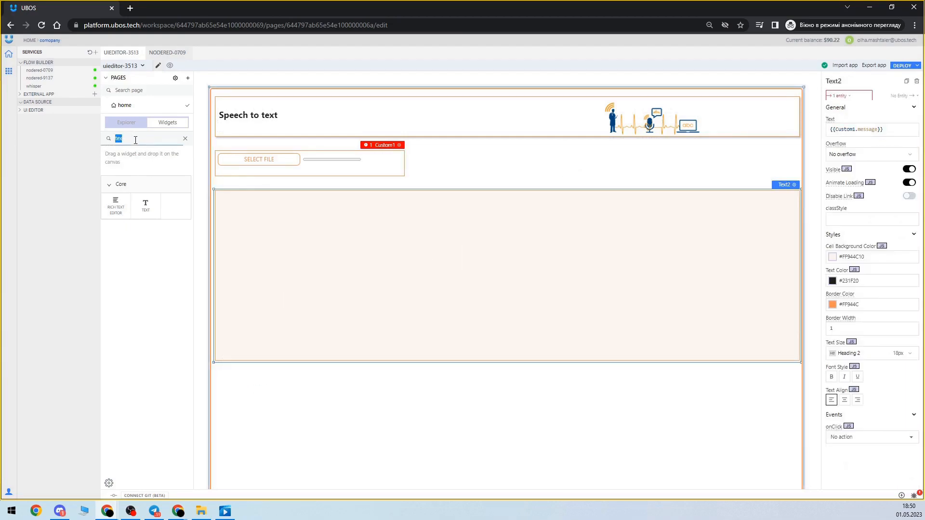
Add another Text widget well below the large Text widget and extend the container's bottom edge downward
{"action": "left_click_drag", "start_coordinate": [145, 215], "coordinate": [253, 364]}
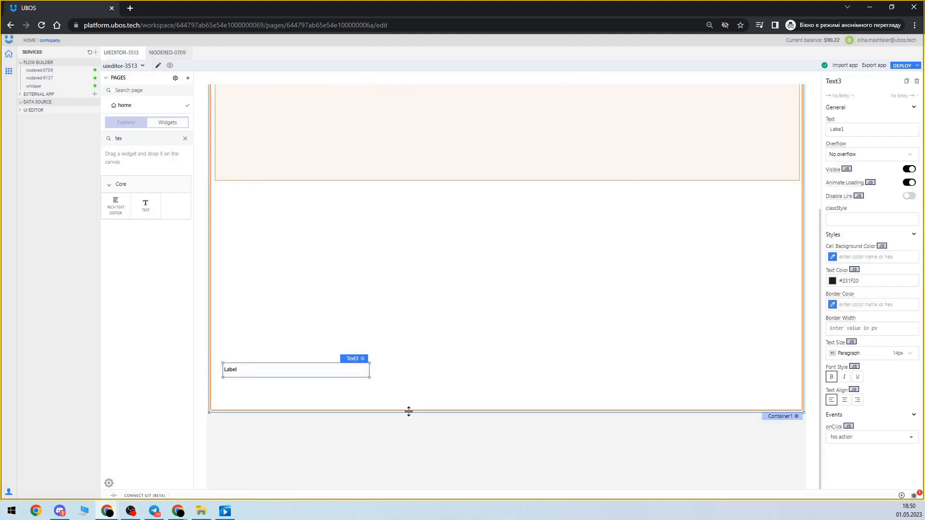
{"action": "left_click_drag", "start_coordinate": [409, 441], "coordinate": [409, 478]}
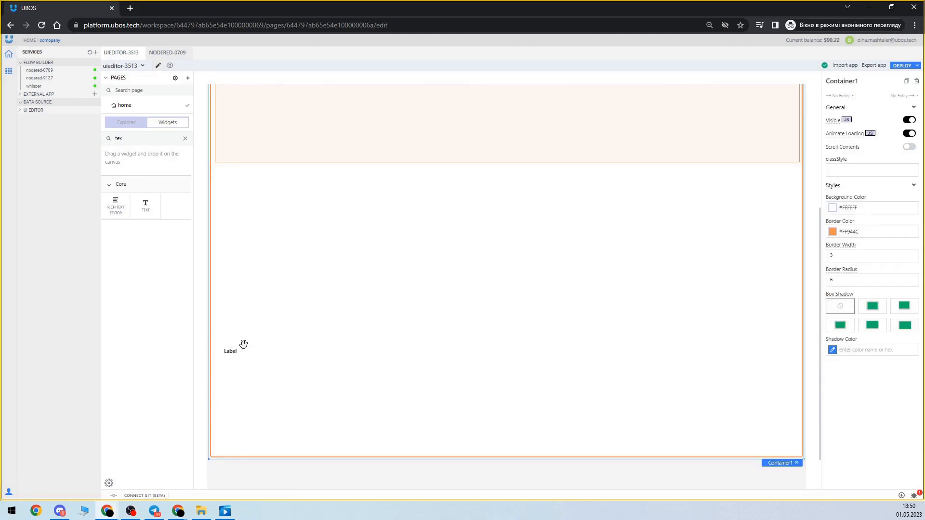
{"action": "scroll", "coordinate": [317, 232], "scroll_direction": "up", "scroll_amount": 2}
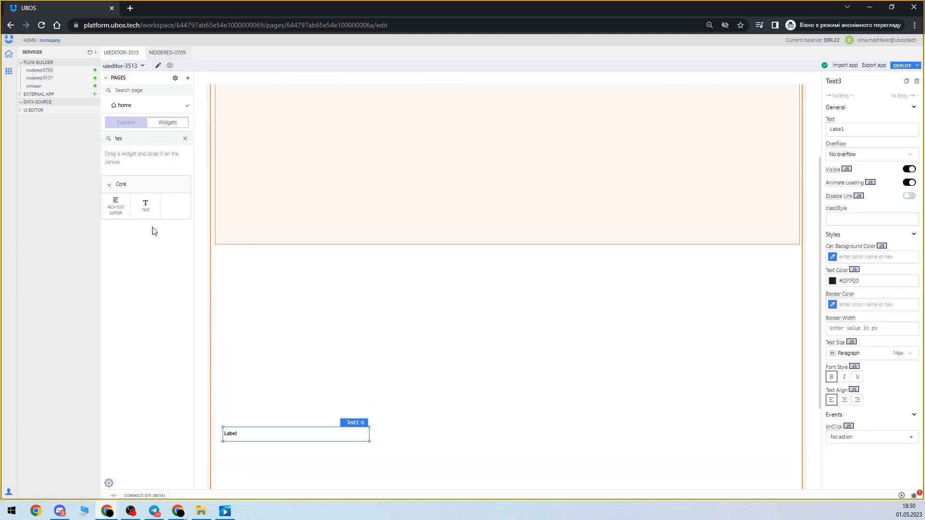
Add a Button widget directly below the large Text widget, aligned to its left edge, and label it Download
{"action": "double_click", "coordinate": [130, 143]}
{"action": "type", "text": "but"}
{"action": "left_click_drag", "start_coordinate": [115, 205], "coordinate": [375, 363]}
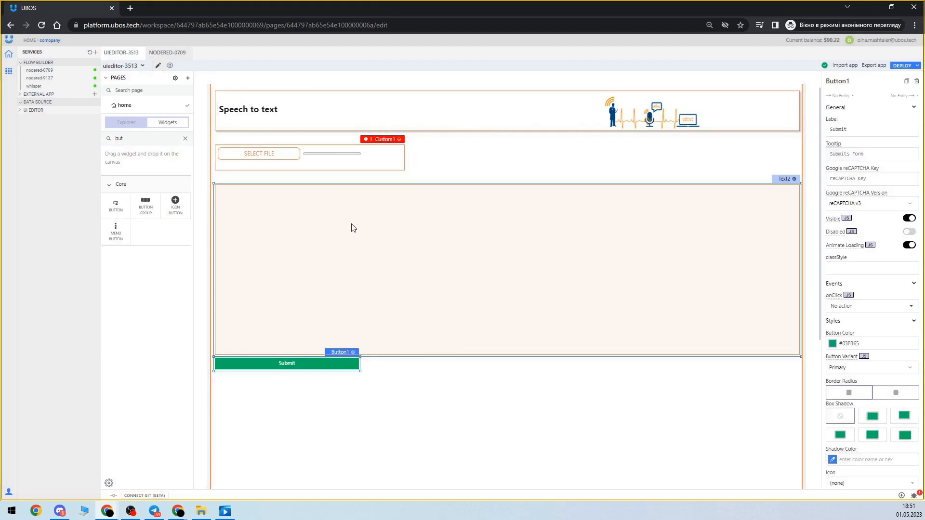
{"action": "double_click", "coordinate": [855, 130]}
{"action": "type", "text": "Dow"}
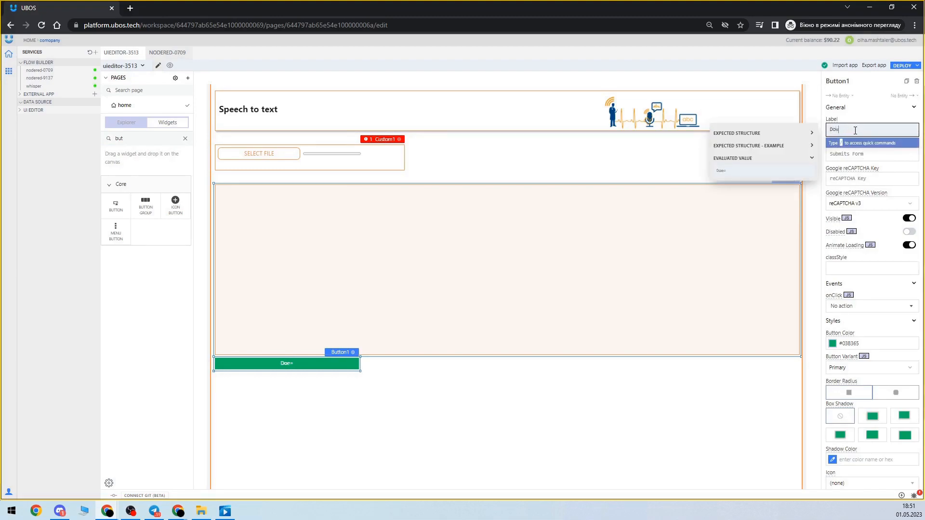
{"action": "type", "text": "nload"}
Style the Download button with color #FF944C, the Secondary variant and rounded corners, and make it narrower and slightly taller
{"action": "left_click", "coordinate": [872, 344]}
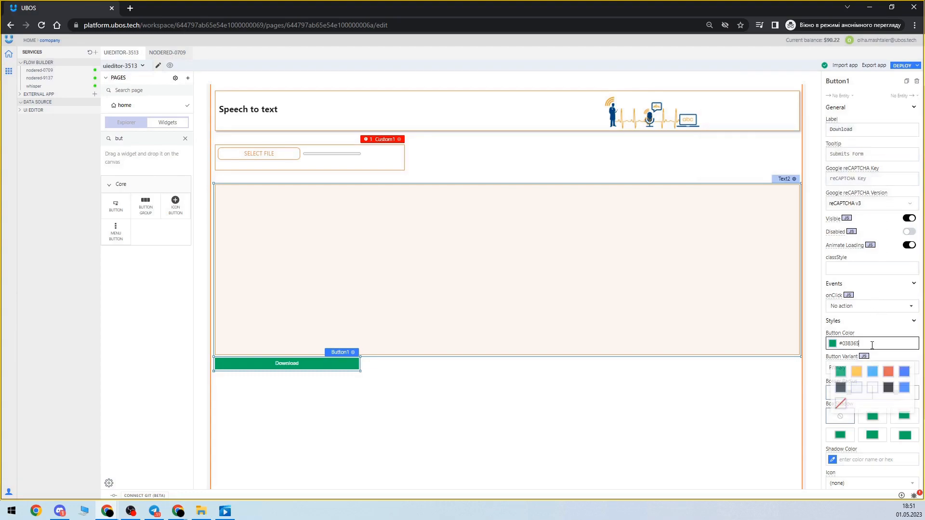
{"action": "double_click", "coordinate": [874, 346]}
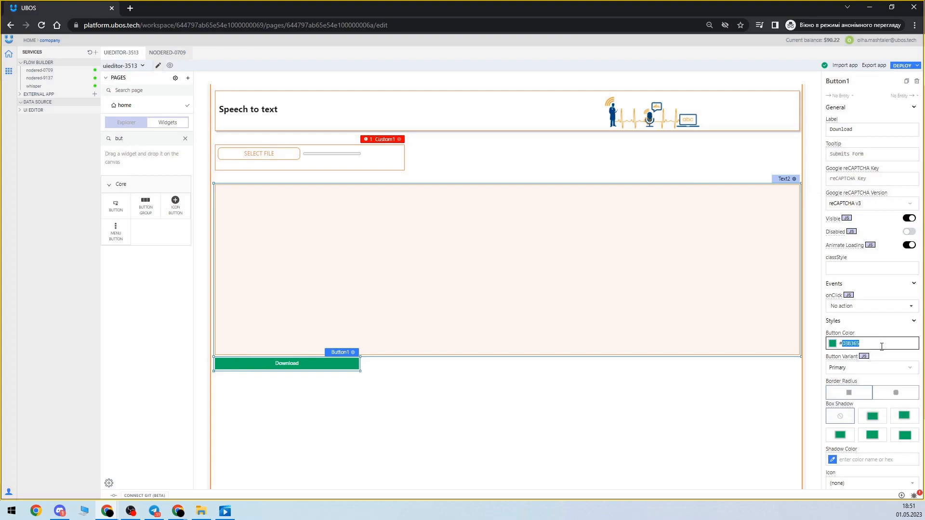
{"action": "type", "text": "#FF944C"}
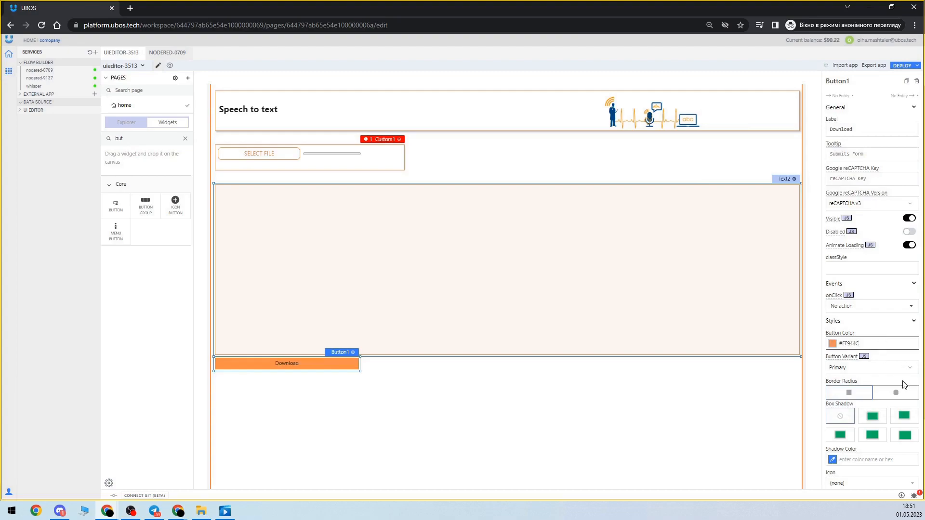
{"action": "left_click", "coordinate": [877, 367]}
{"action": "left_click", "coordinate": [869, 399]}
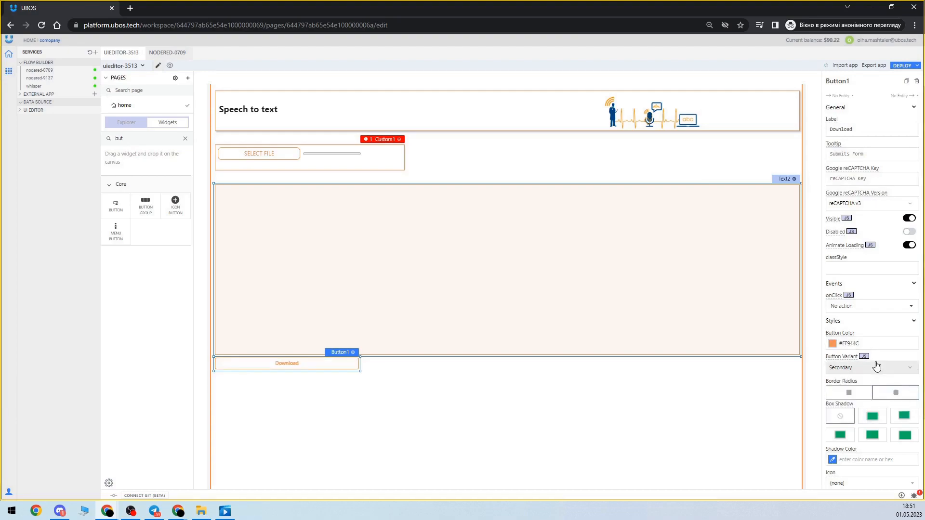
{"action": "scroll", "coordinate": [878, 366], "scroll_direction": "down", "scroll_amount": 1}
{"action": "left_click_drag", "start_coordinate": [360, 366], "coordinate": [305, 374]}
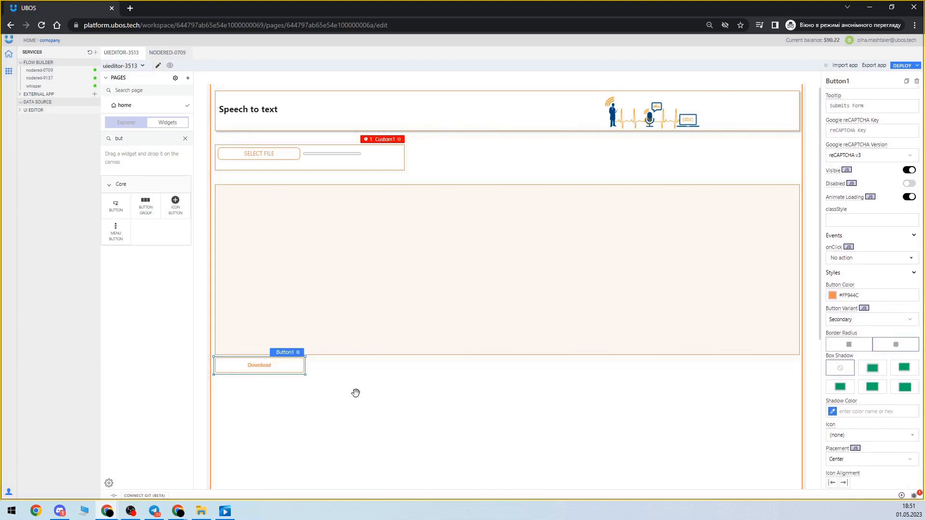
Set the Download button's onClick event to the Download action with {{Text2.text}} as the data to download
{"action": "scroll", "coordinate": [535, 379], "scroll_direction": "down", "scroll_amount": 2}
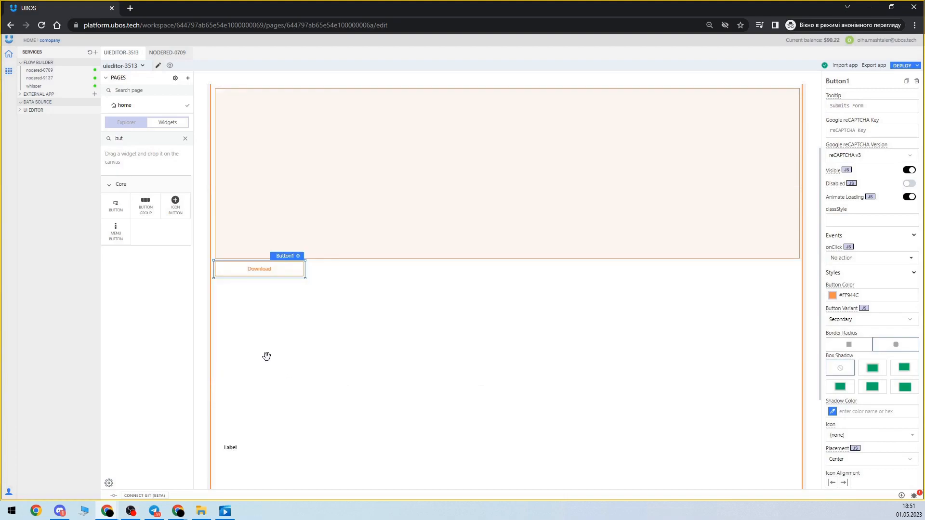
{"action": "left_click", "coordinate": [873, 257]}
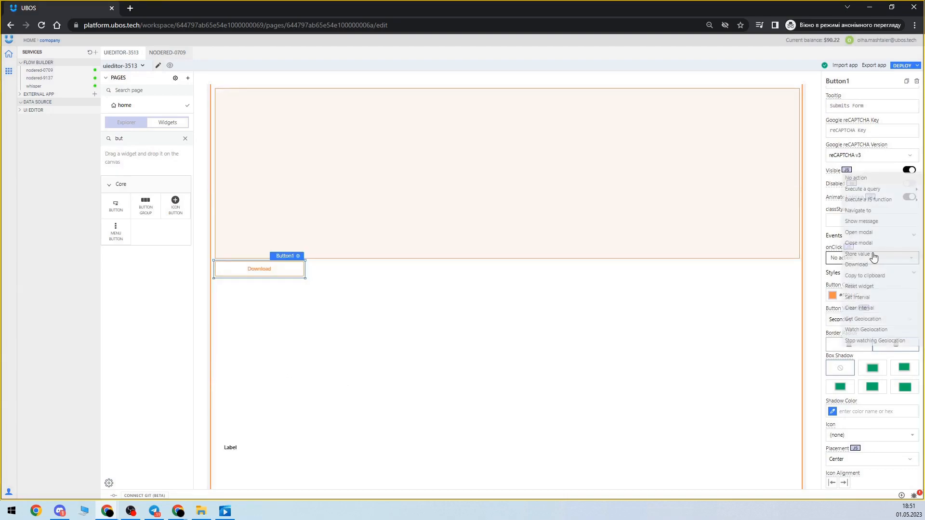
{"action": "left_click", "coordinate": [867, 266]}
{"action": "left_click", "coordinate": [858, 284]}
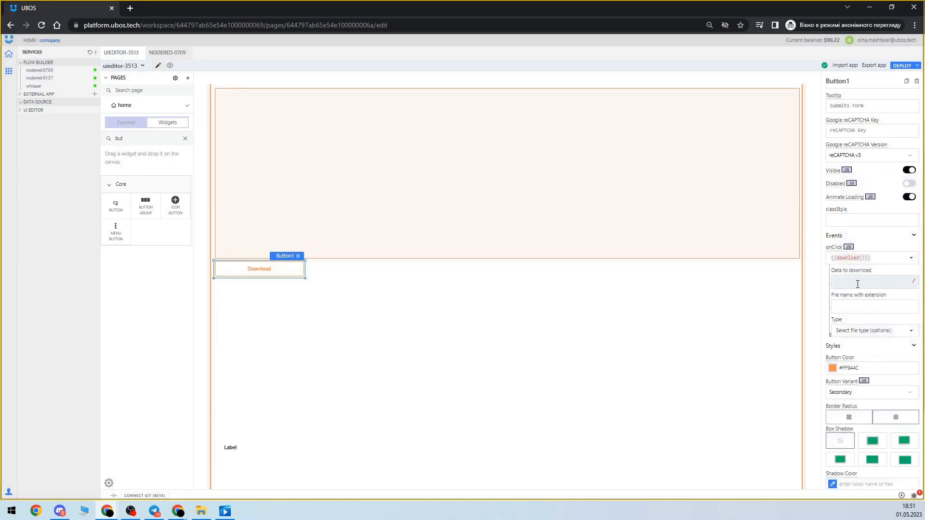
{"action": "type", "text": "{{"}
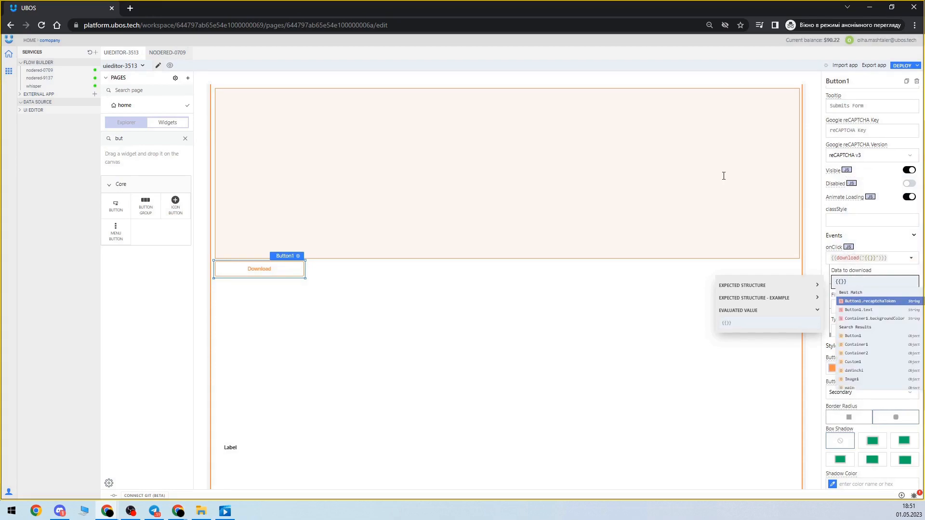
{"action": "scroll", "coordinate": [646, 203], "scroll_direction": "down", "scroll_amount": 1}
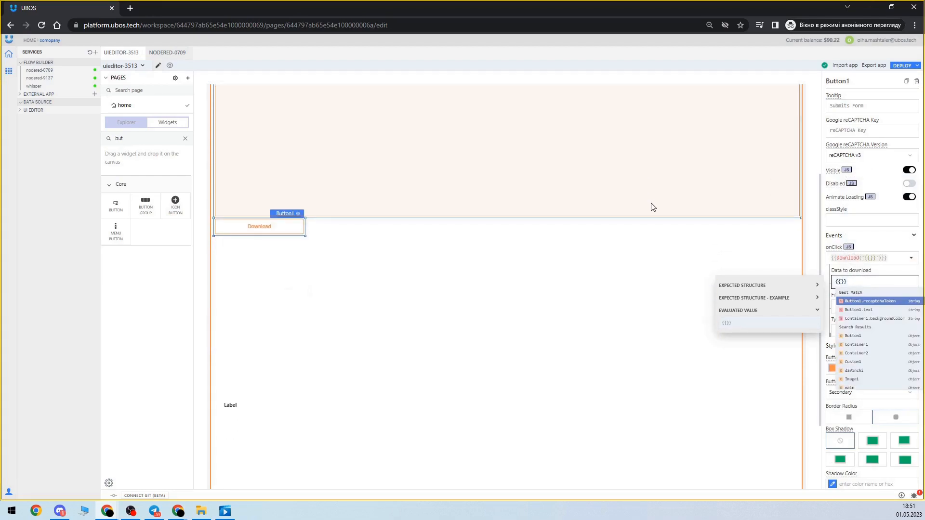
{"action": "type", "text": "tet"}
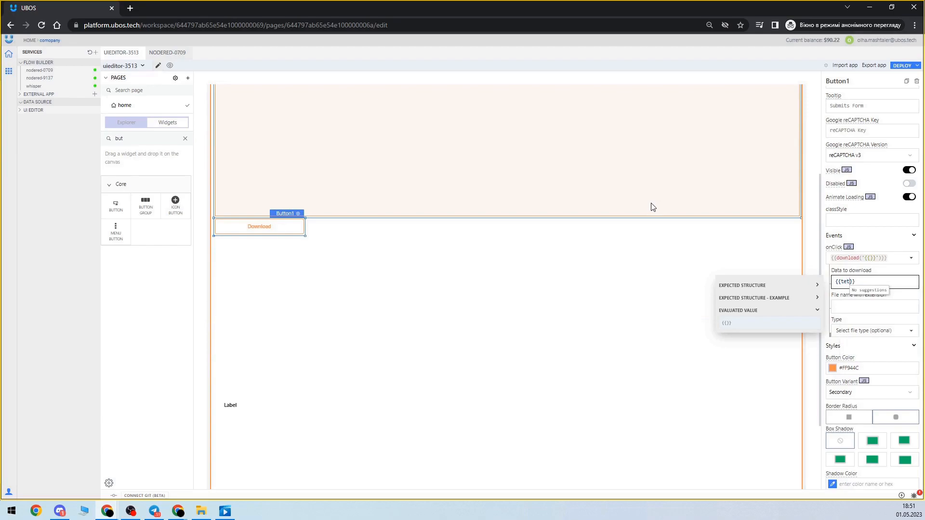
{"action": "key", "text": "BackSpace"}
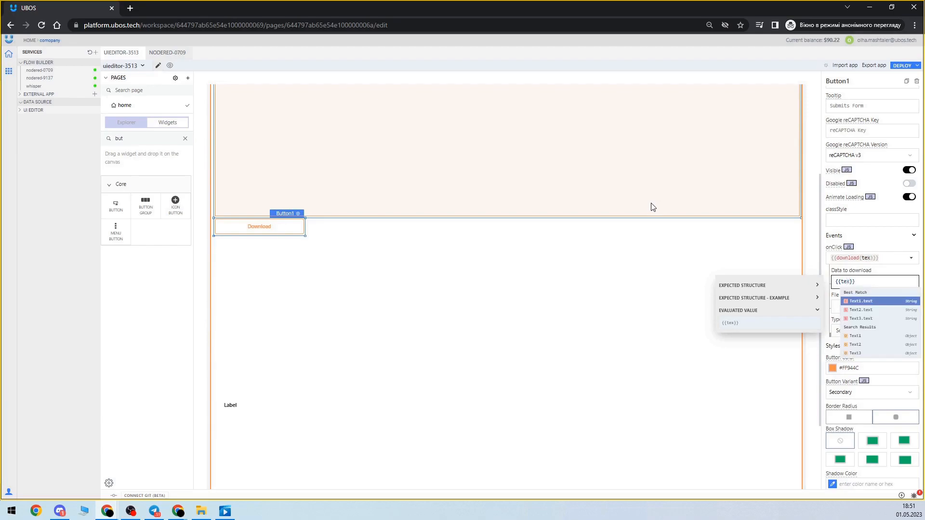
{"action": "key", "text": "Down"}
{"action": "key", "text": "Return"}
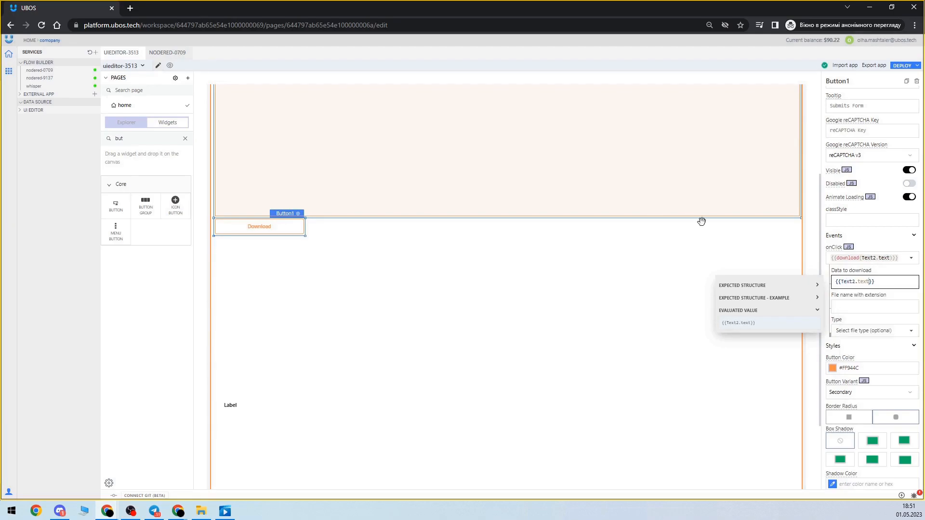
Name the button's downloaded file file.docx
{"action": "left_click", "coordinate": [855, 308]}
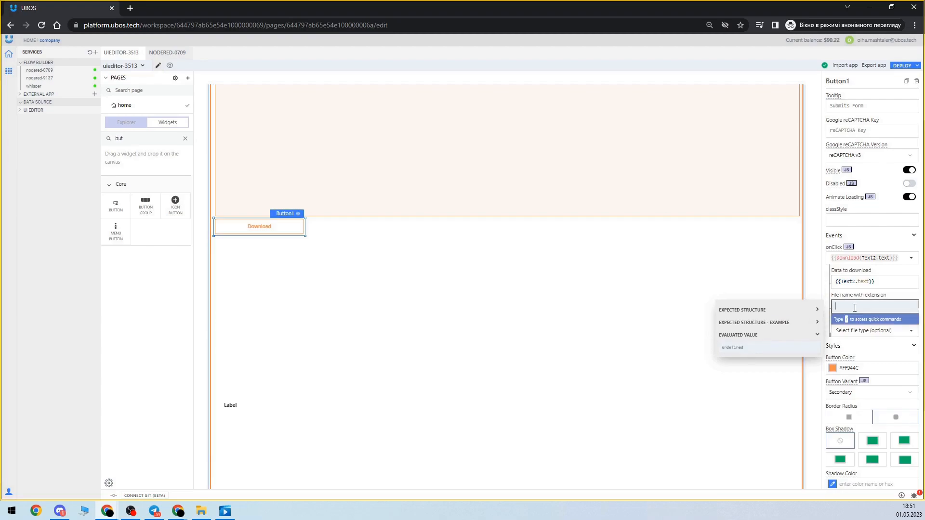
{"action": "type", "text": "file.o"}
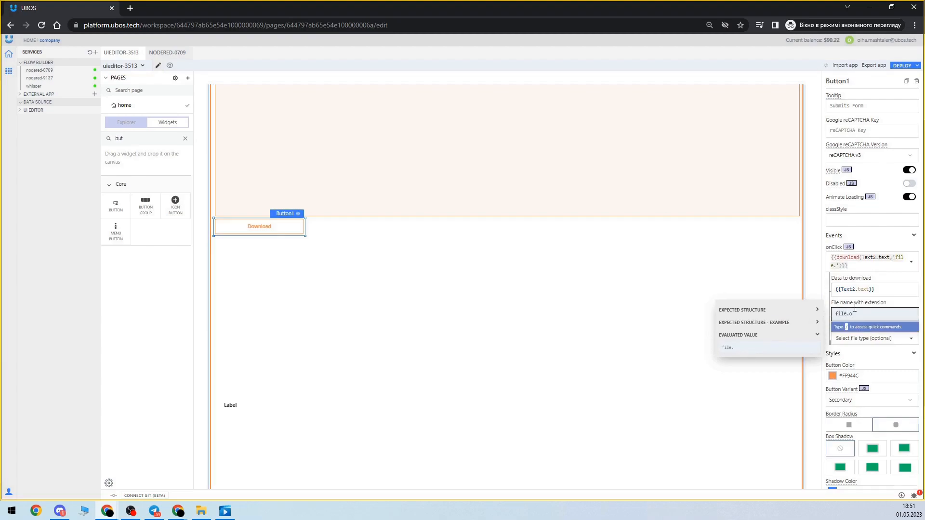
{"action": "key", "text": "BackSpace"}
{"action": "type", "text": "docx"}
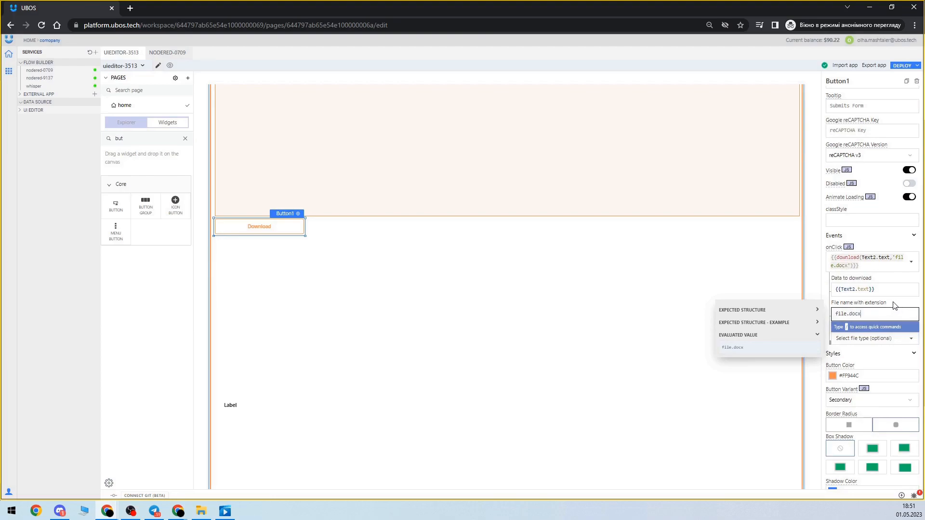
{"action": "left_click", "coordinate": [275, 254]}
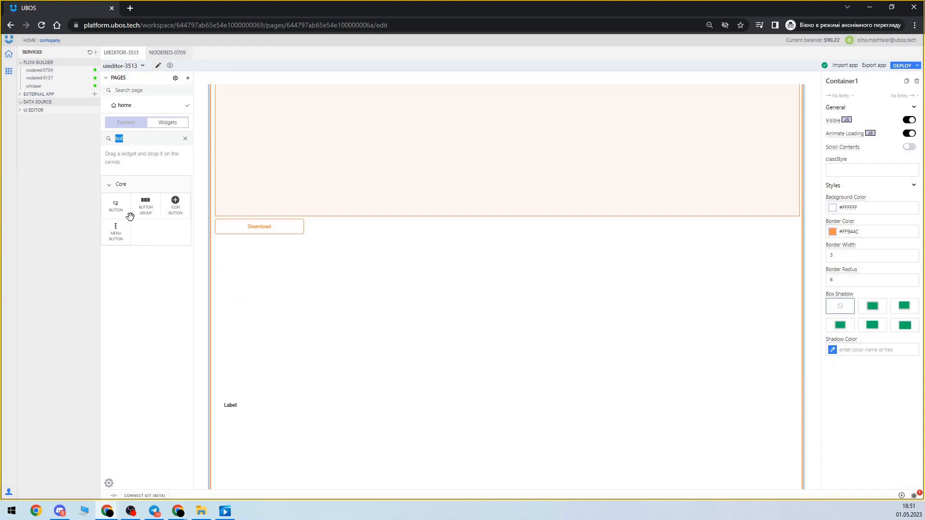
Add two more Button widgets, one just above and one just below the lower Text widget
{"action": "left_click_drag", "start_coordinate": [115, 206], "coordinate": [256, 424]}
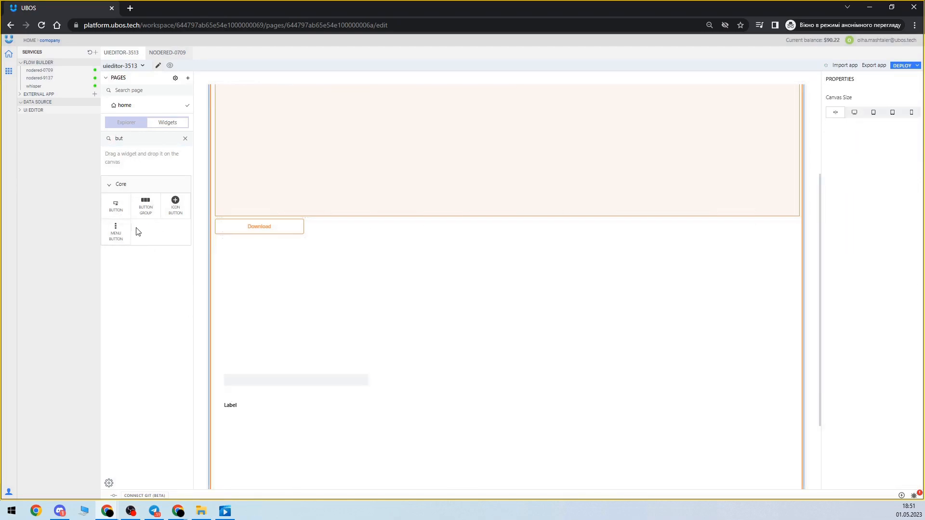
{"action": "left_click_drag", "start_coordinate": [126, 220], "coordinate": [241, 413]}
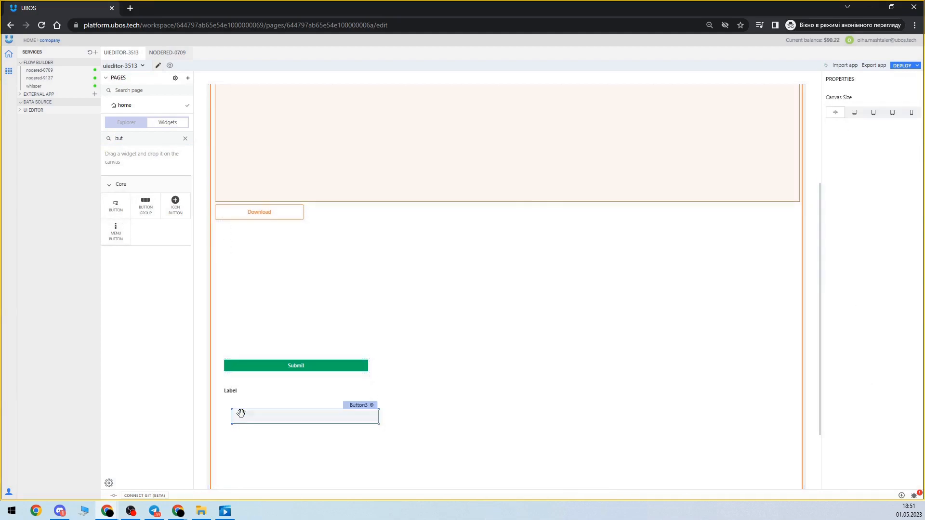
Add an Input widget directly below the Download button and enlarge it to the large Text widget's full width and several rows high
{"action": "double_click", "coordinate": [129, 139]}
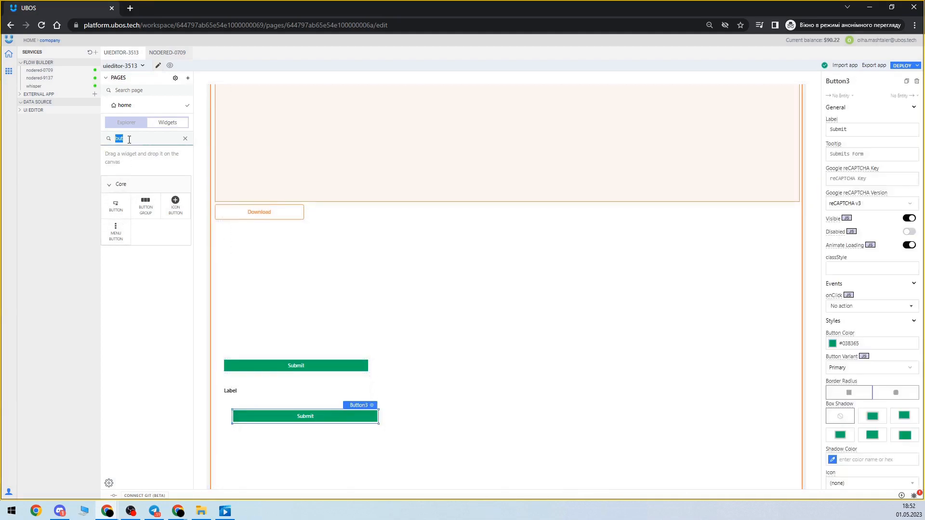
{"action": "type", "text": "in"}
{"action": "left_click_drag", "start_coordinate": [116, 232], "coordinate": [218, 230]}
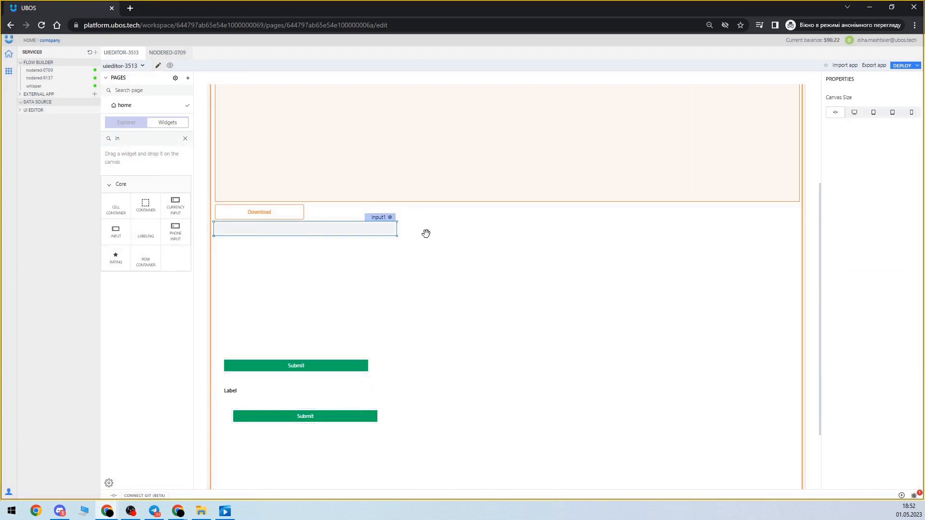
{"action": "left_click", "coordinate": [391, 235]}
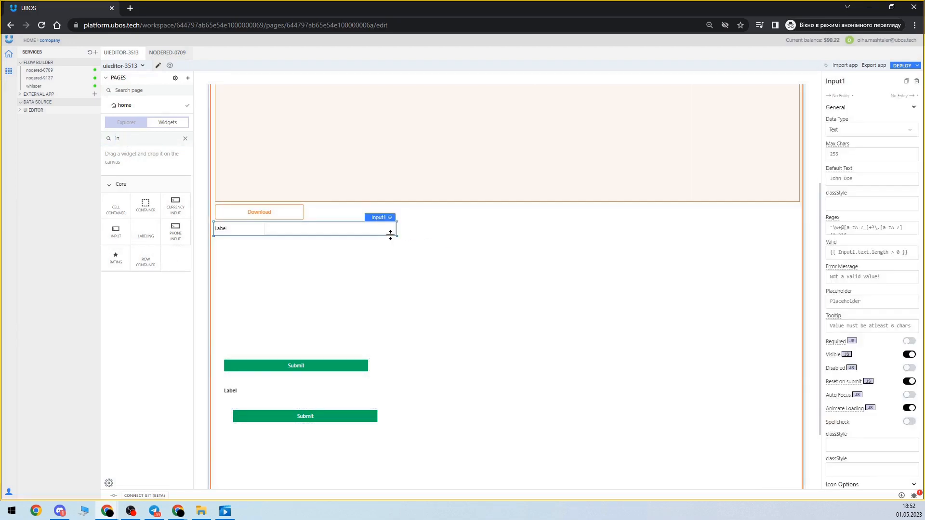
{"action": "left_click_drag", "start_coordinate": [398, 234], "coordinate": [798, 297]}
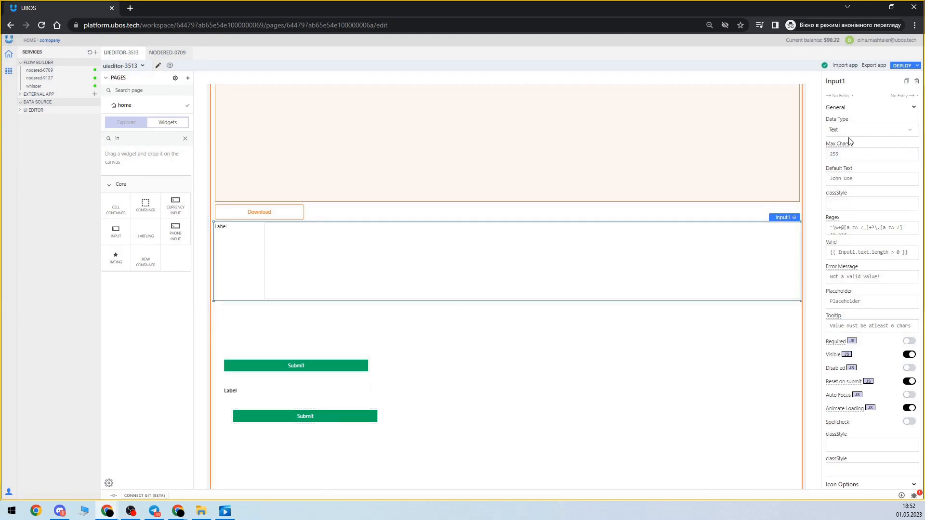
Change the Input widget's label text to Prompt and its label position to Top
{"action": "scroll", "coordinate": [898, 336], "scroll_direction": "down", "scroll_amount": 6}
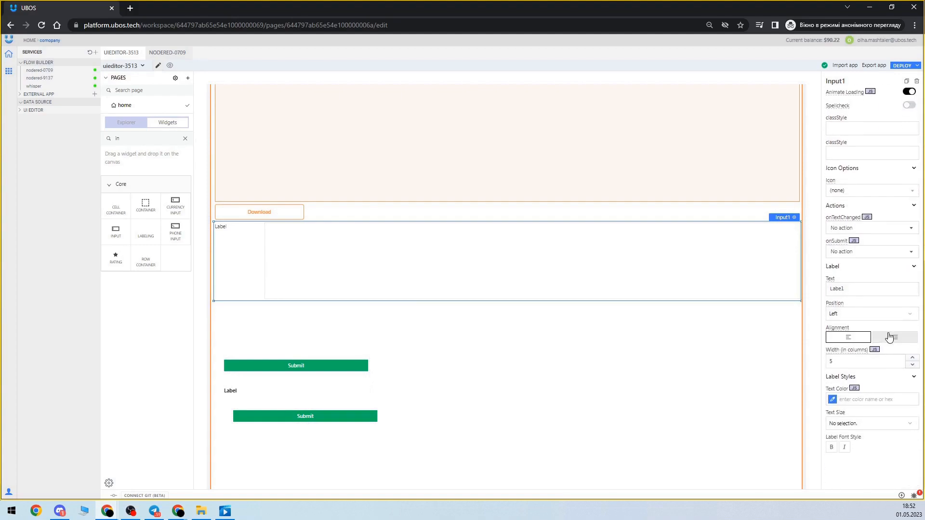
{"action": "left_click", "coordinate": [860, 289]}
{"action": "key", "text": "ctrl+a"}
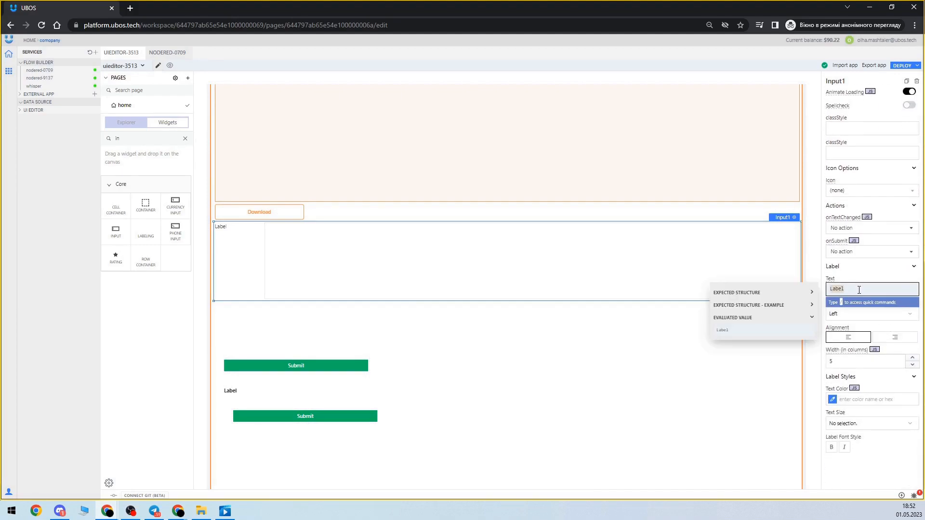
{"action": "type", "text": "Prompt"}
{"action": "left_click", "coordinate": [875, 317]}
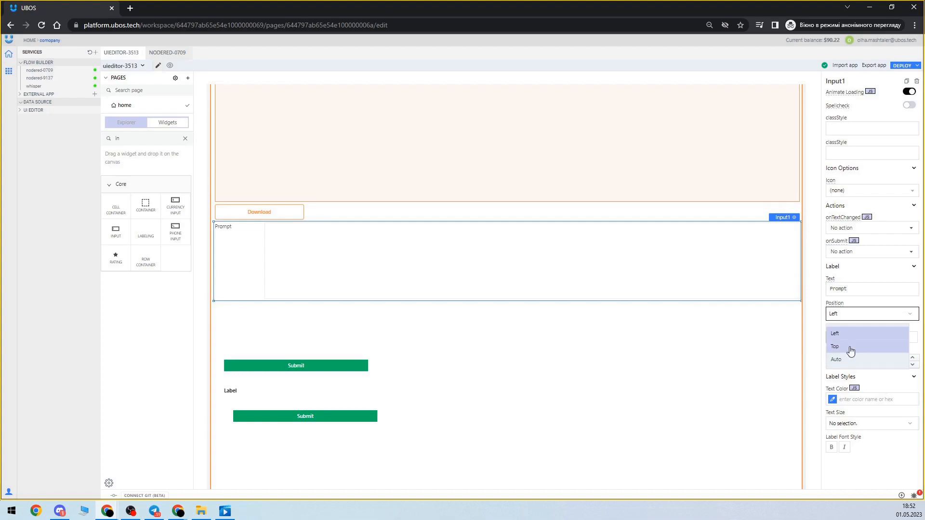
{"action": "left_click", "coordinate": [843, 347]}
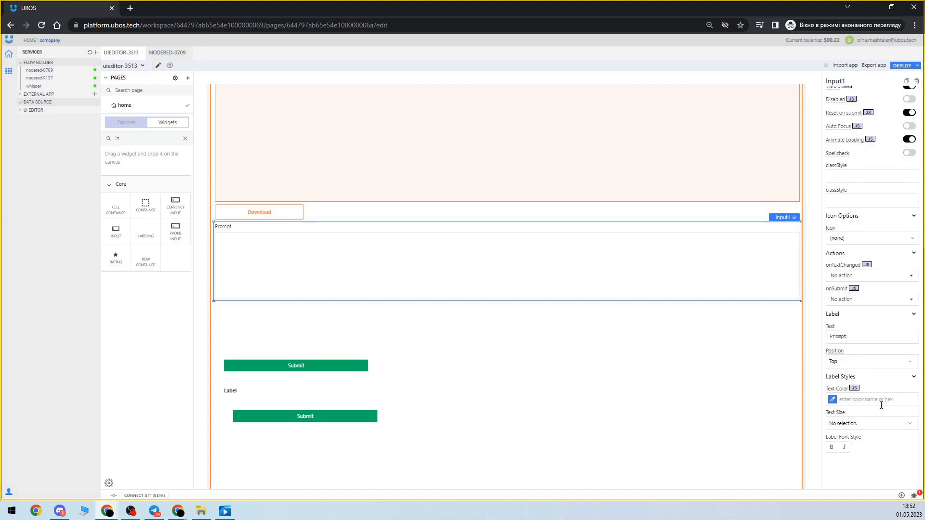
Set the Input widget's label text size to Heading 2
{"action": "left_click", "coordinate": [856, 401]}
{"action": "left_click", "coordinate": [853, 423]}
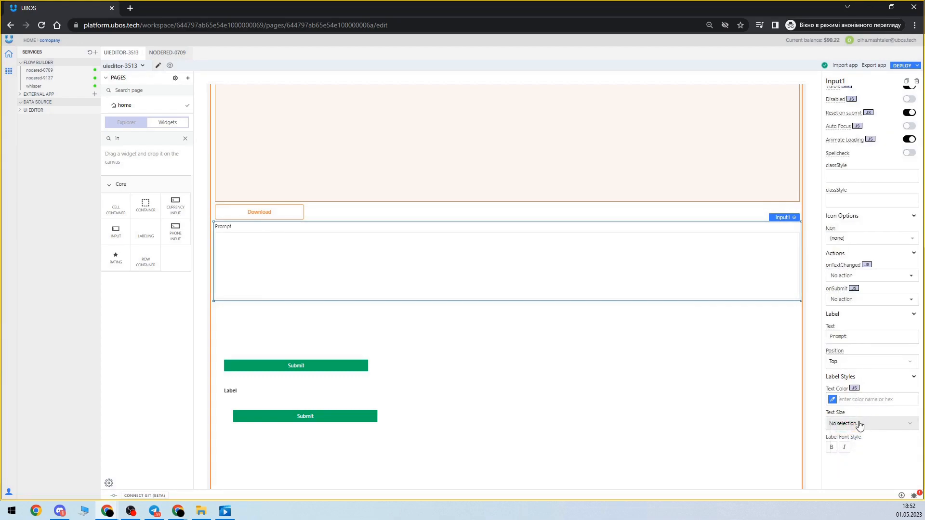
{"action": "left_click", "coordinate": [849, 456]}
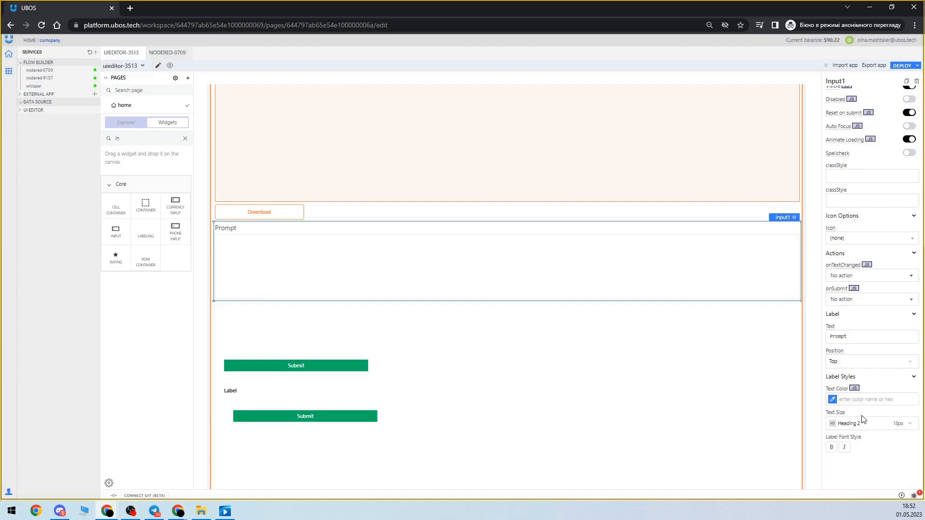
{"action": "scroll", "coordinate": [889, 333], "scroll_direction": "up", "scroll_amount": 1}
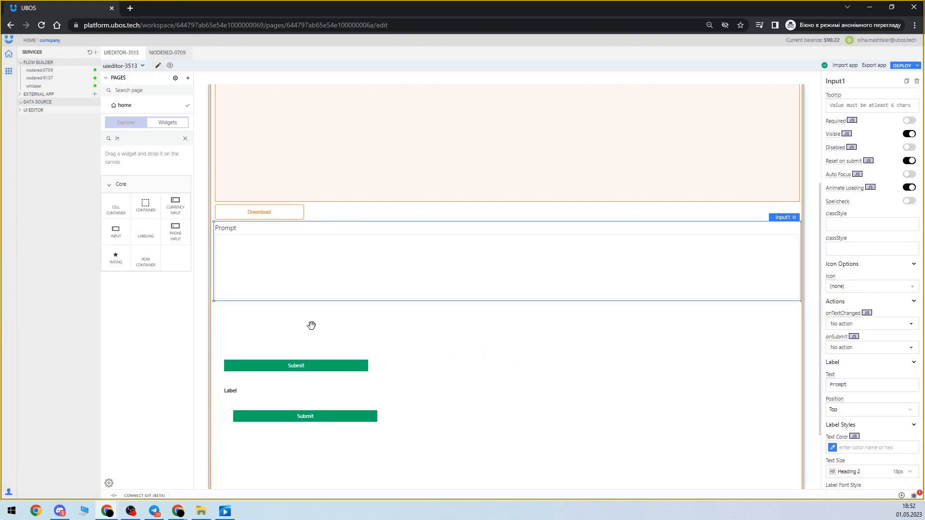
Place the upper Submit button directly below the Prompt input at the Download button's width and set its colour to #FF944C
{"action": "left_click_drag", "start_coordinate": [307, 366], "coordinate": [338, 316]}
{"action": "left_click_drag", "start_coordinate": [357, 314], "coordinate": [301, 321]}
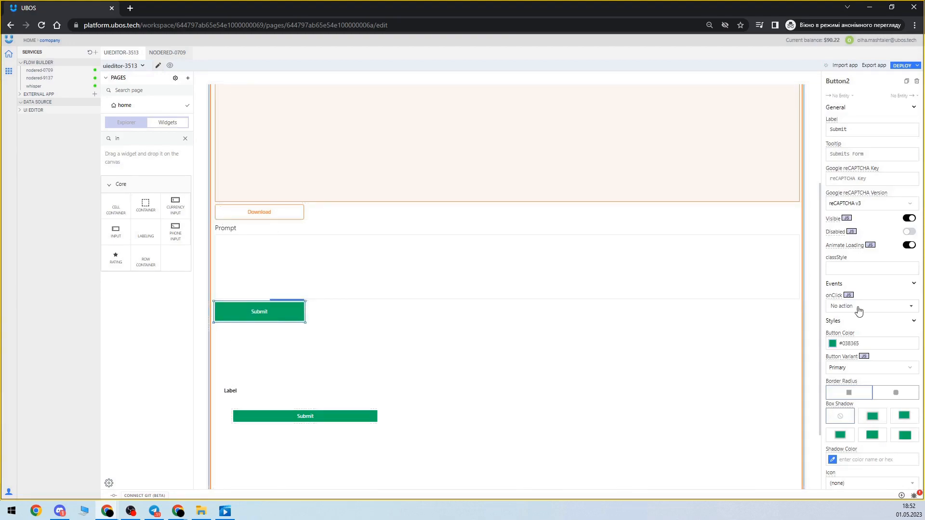
{"action": "left_click", "coordinate": [870, 344]}
{"action": "type", "text": "#FE944C"}
Make the orange Submit button execute the daVinchi query when clicked
{"action": "left_click", "coordinate": [867, 311]}
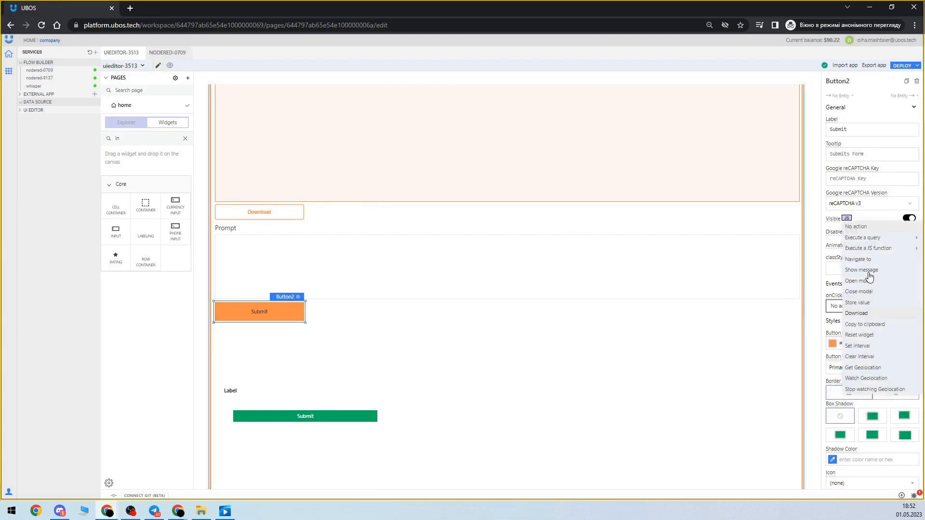
{"action": "mouse_move", "coordinate": [866, 241]}
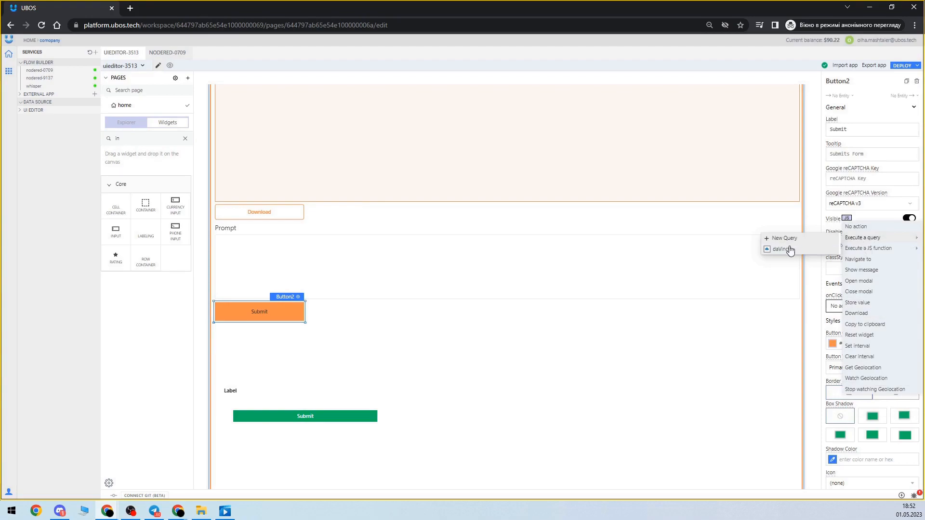
{"action": "left_click", "coordinate": [783, 258]}
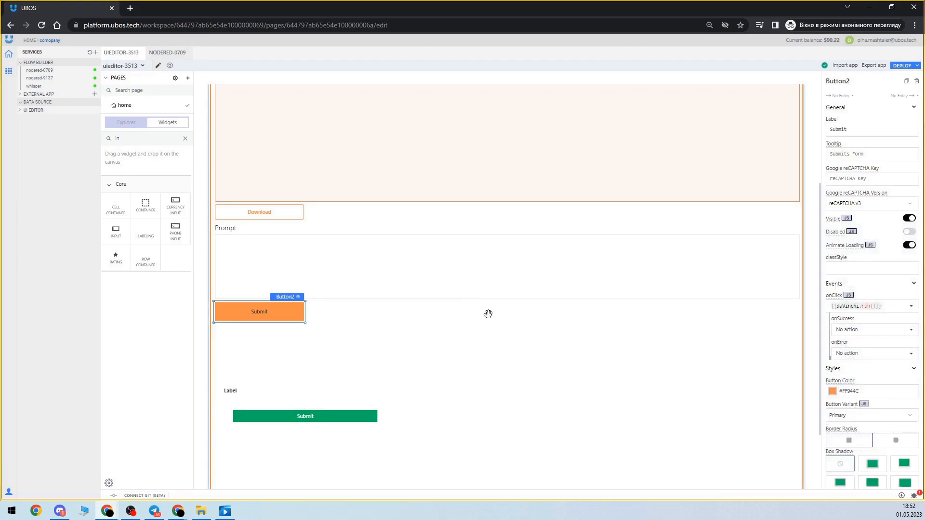
Give the orange Submit button the Secondary variant and a rounded border radius
{"action": "left_click", "coordinate": [868, 417]}
{"action": "left_click", "coordinate": [847, 447]}
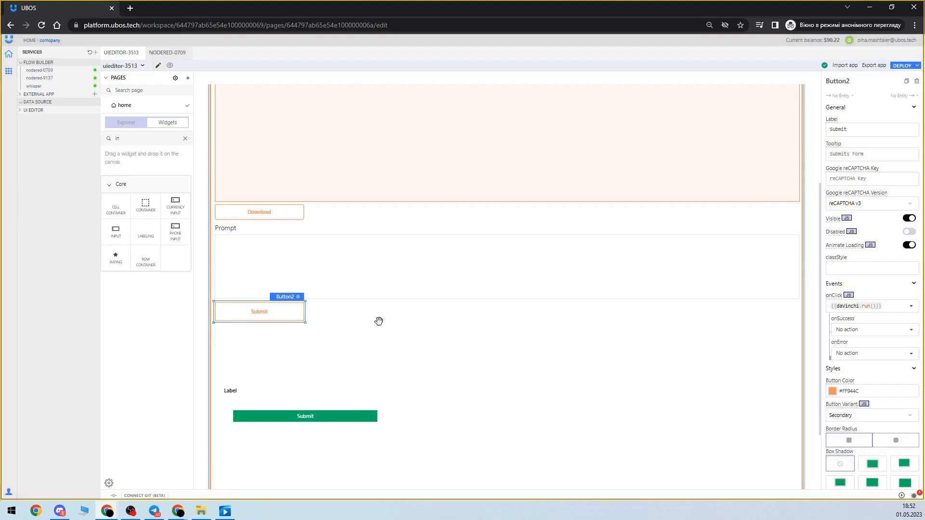
{"action": "left_click", "coordinate": [890, 441]}
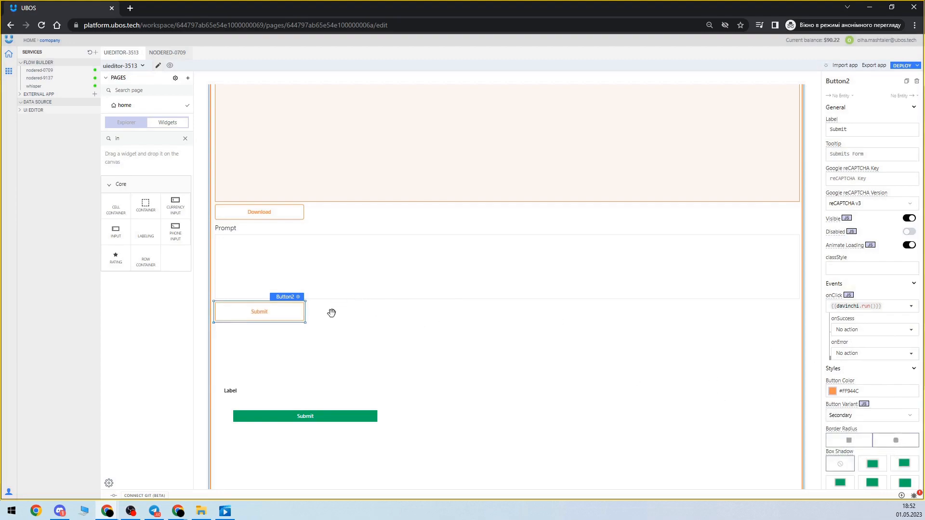
Make the button below the Prompt input slightly shorter and change its label to Request
{"action": "left_click_drag", "start_coordinate": [305, 322], "coordinate": [303, 315]}
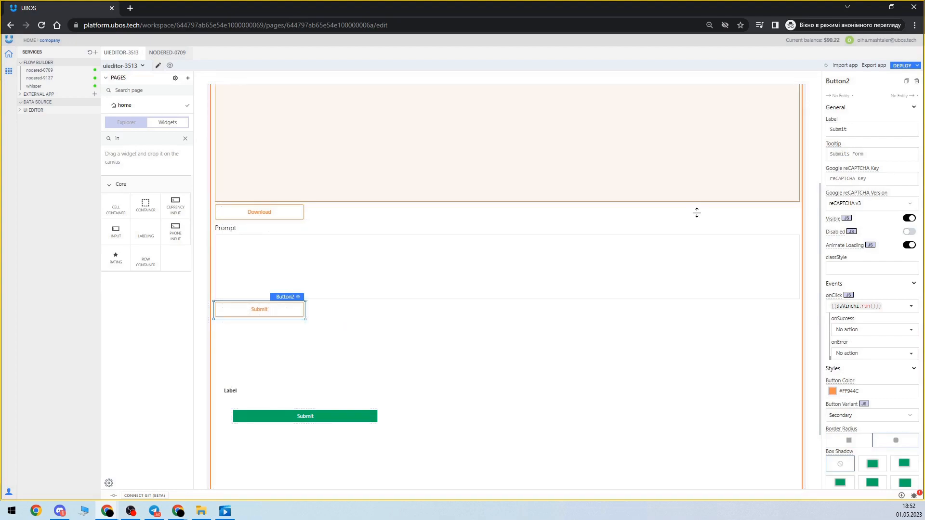
{"action": "left_click", "coordinate": [856, 128]}
{"action": "type", "text": "S"}
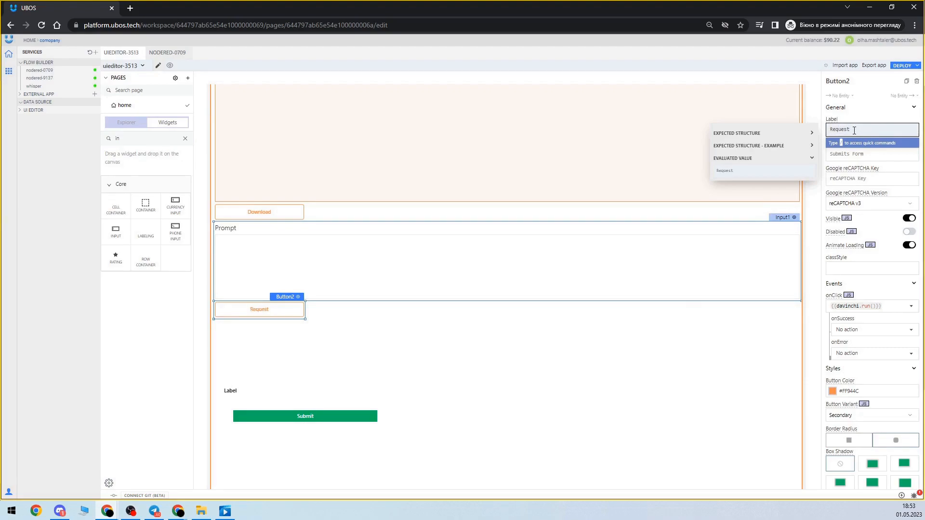
{"action": "left_click", "coordinate": [415, 346]}
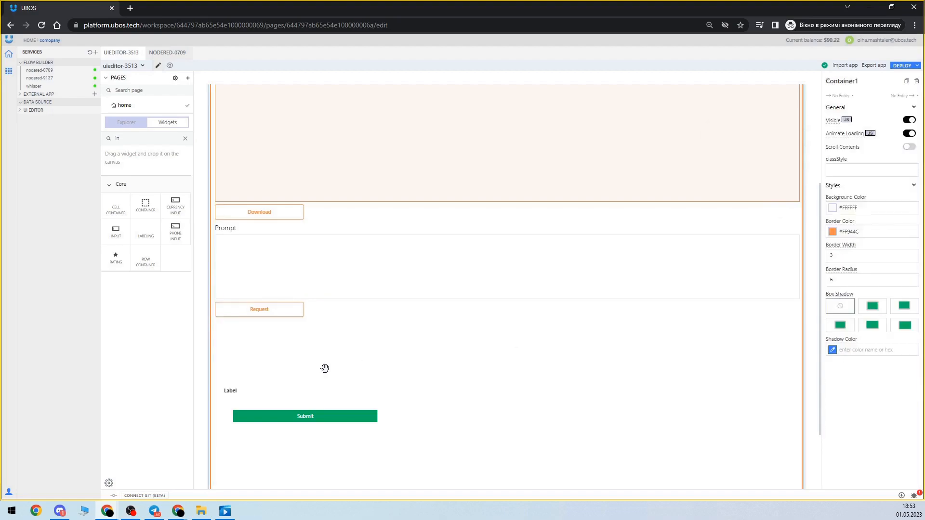
Move the lower Text widget directly below the Request button and enlarge it to the container's full width and many rows high
{"action": "scroll", "coordinate": [324, 368], "scroll_direction": "down", "scroll_amount": 2}
{"action": "left_click", "coordinate": [256, 308]}
{"action": "left_click_drag", "start_coordinate": [249, 307], "coordinate": [242, 244]}
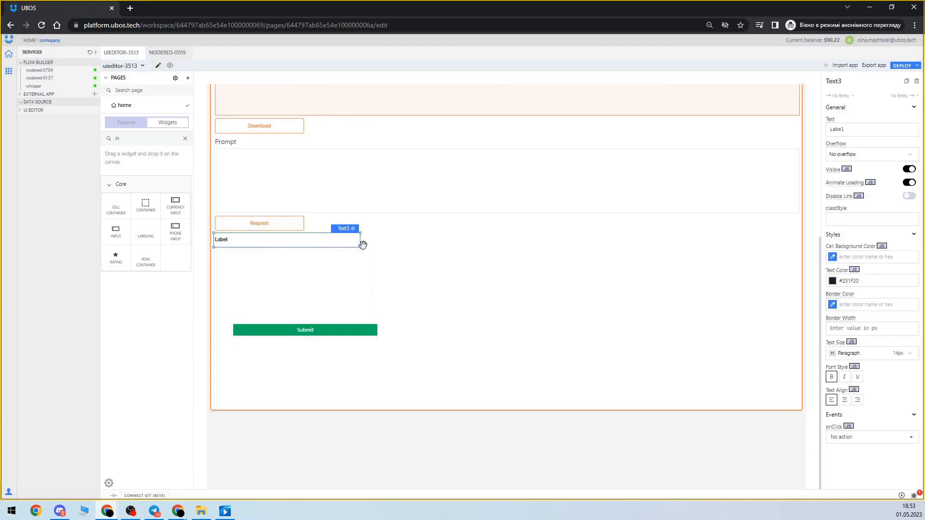
{"action": "left_click_drag", "start_coordinate": [356, 249], "coordinate": [793, 354]}
Bind the lower Text widget's text to {{davinchi.data}}
{"action": "left_click", "coordinate": [888, 134]}
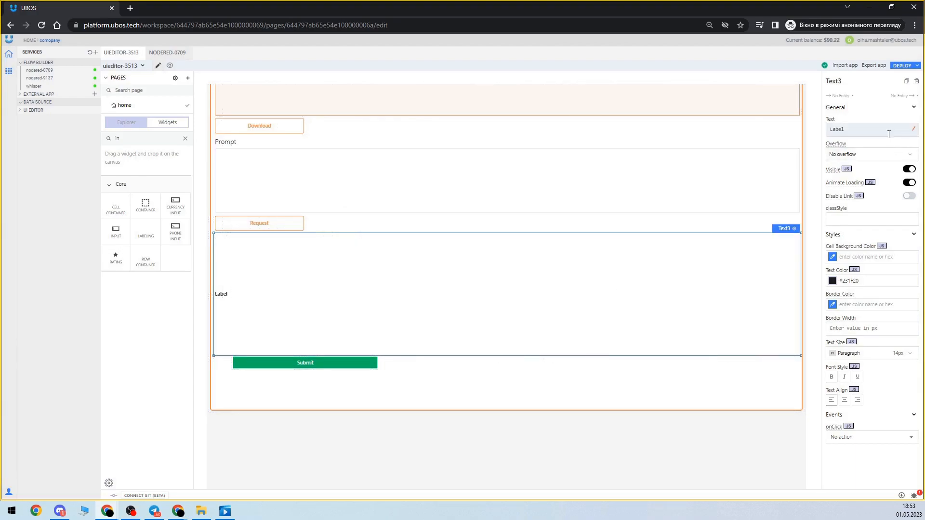
{"action": "key", "text": "ctrl+a"}
{"action": "type", "text": "{{davinchi."}
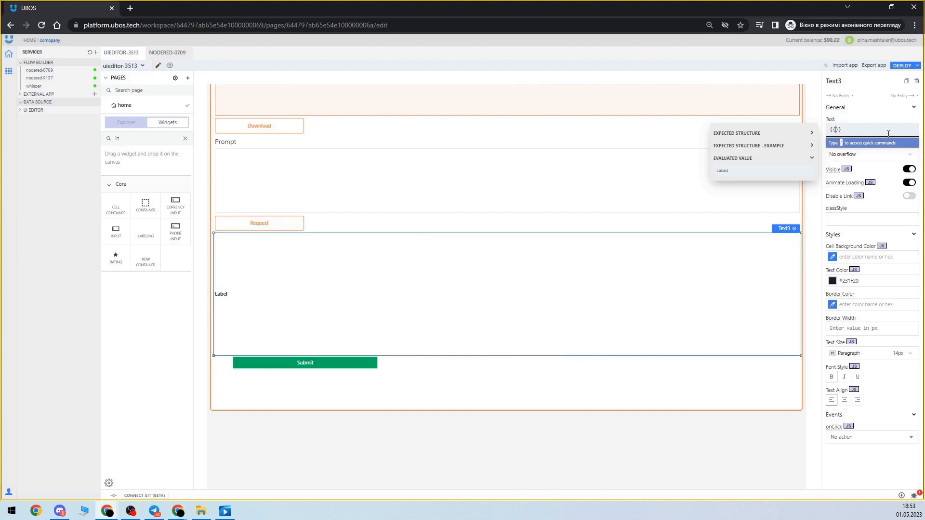
{"action": "key", "text": "Return"}
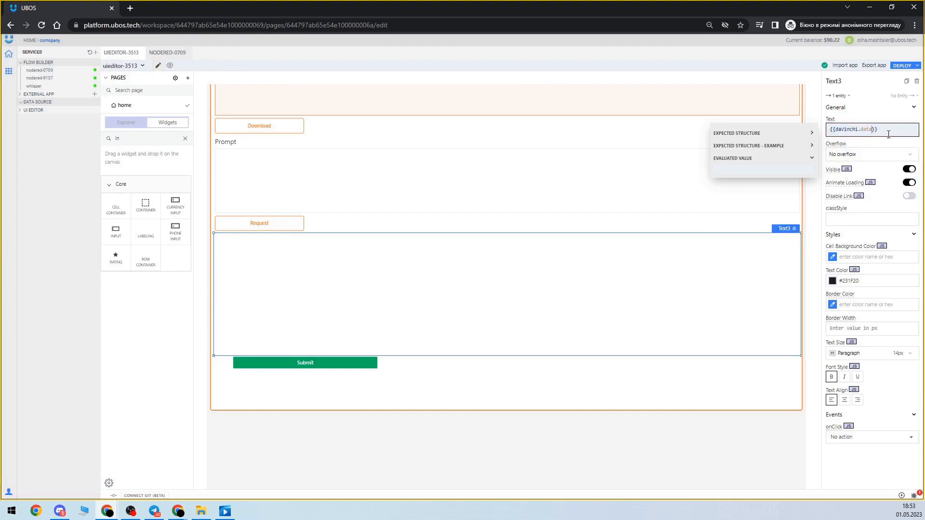
{"action": "left_click", "coordinate": [333, 356]}
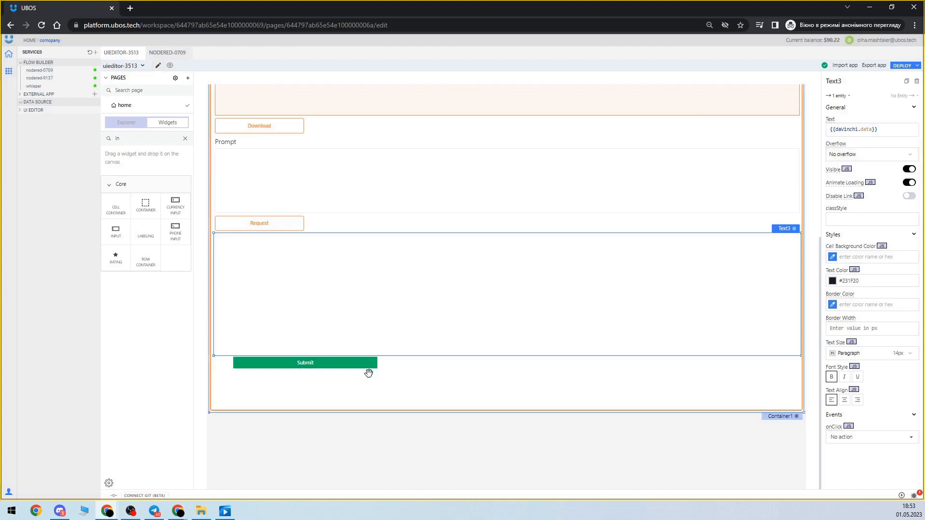
Place the remaining Submit button below the large lower Text widget at the Request button's width and set its colour to #FF944C
{"action": "mouse_move", "coordinate": [282, 379]}
{"action": "left_mouse_down"}
{"action": "mouse_move", "coordinate": [363, 378]}
{"action": "mouse_move", "coordinate": [274, 374]}
{"action": "left_mouse_up"}
{"action": "triple_click", "coordinate": [905, 348]}
{"action": "type", "text": "#FF944C"}
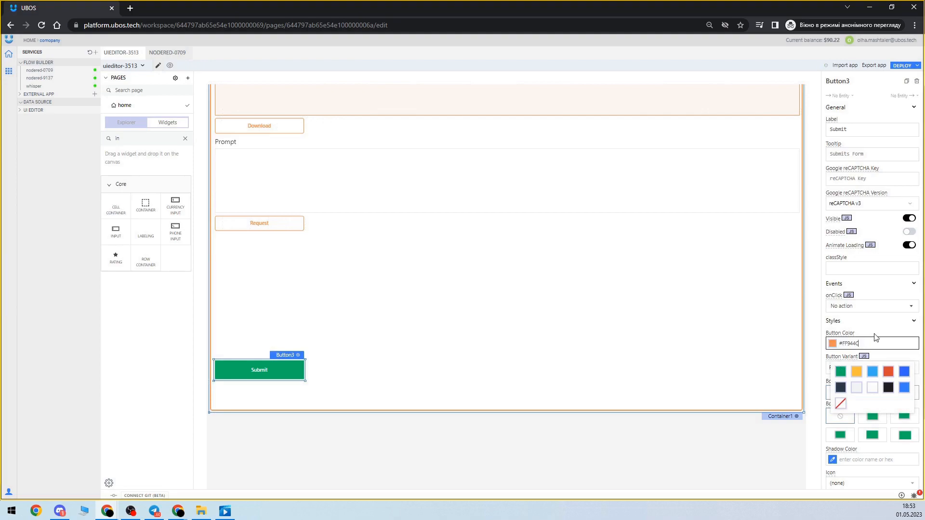
{"action": "left_click", "coordinate": [876, 335]}
Switch the bottom Submit button to the Secondary variant and reduce its height slightly
{"action": "left_click", "coordinate": [870, 371]}
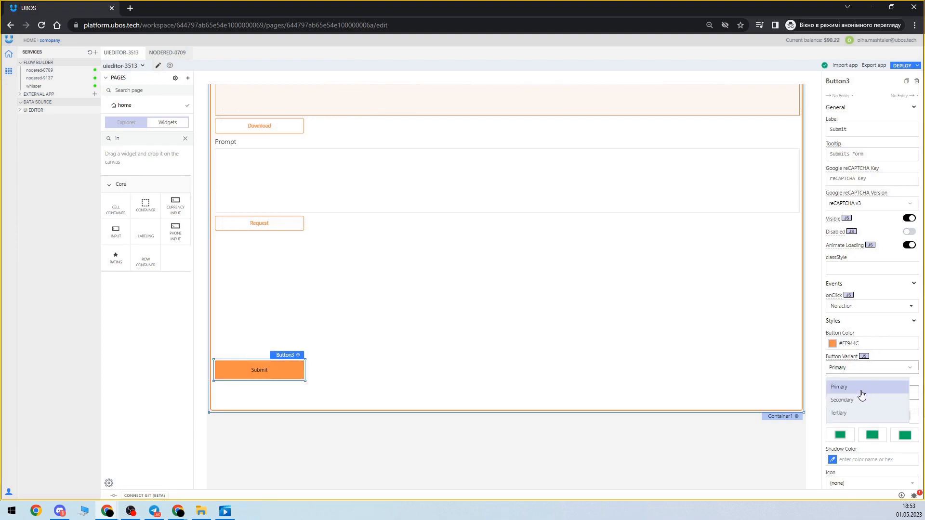
{"action": "left_click", "coordinate": [861, 400]}
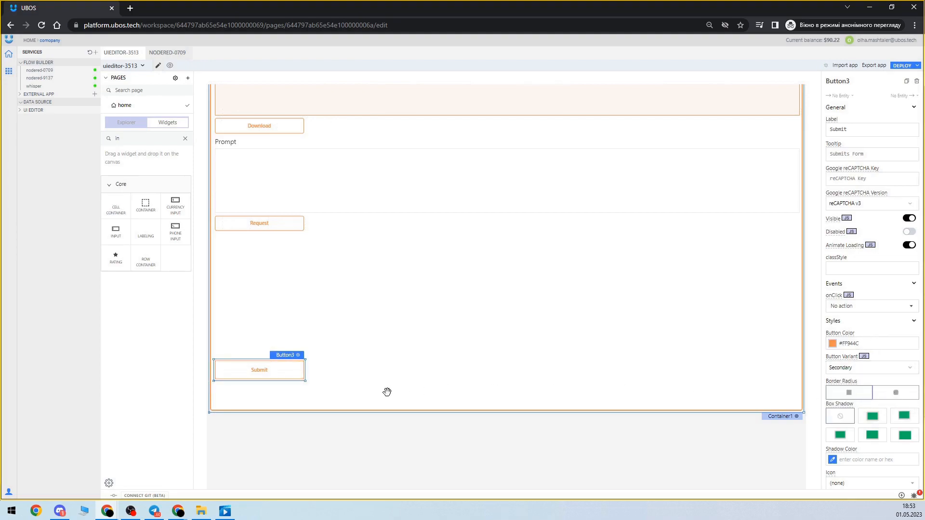
{"action": "left_click_drag", "start_coordinate": [305, 381], "coordinate": [310, 371]}
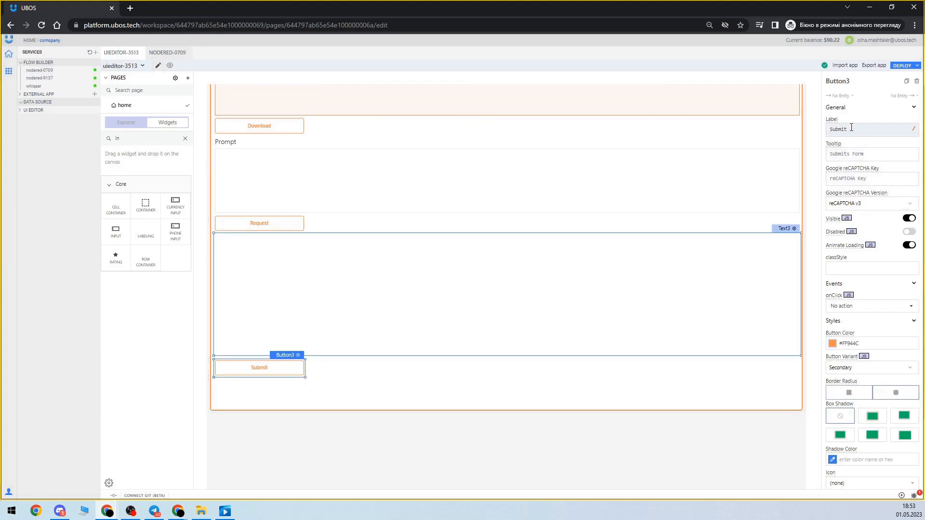
Change the bottom button's label to Download
{"action": "left_click", "coordinate": [851, 129]}
{"action": "type", "text": "Dowload"}
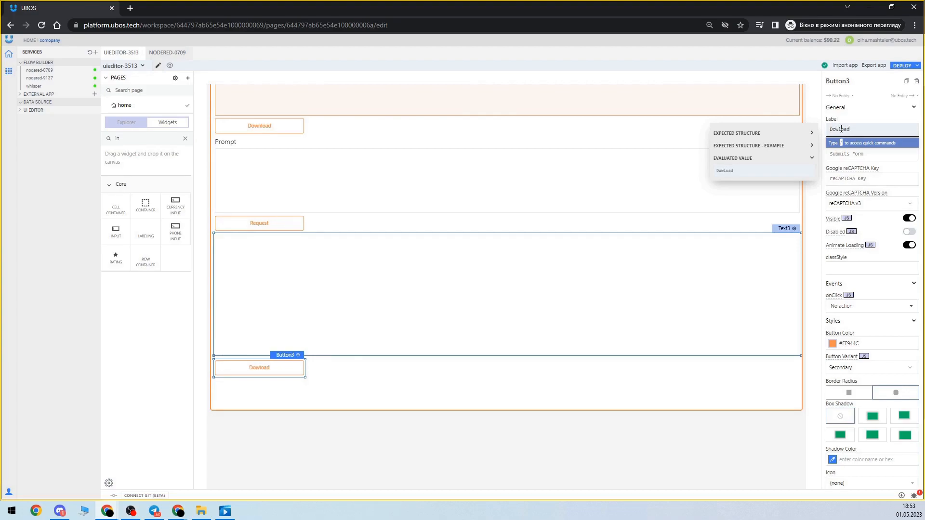
{"action": "left_click", "coordinate": [840, 129]}
{"action": "type", "text": "n"}
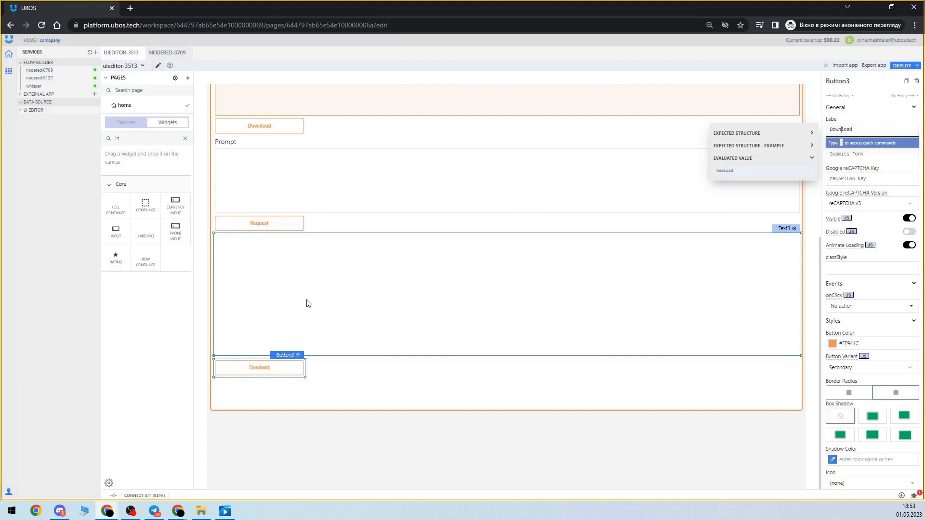
{"action": "left_click", "coordinate": [346, 386]}
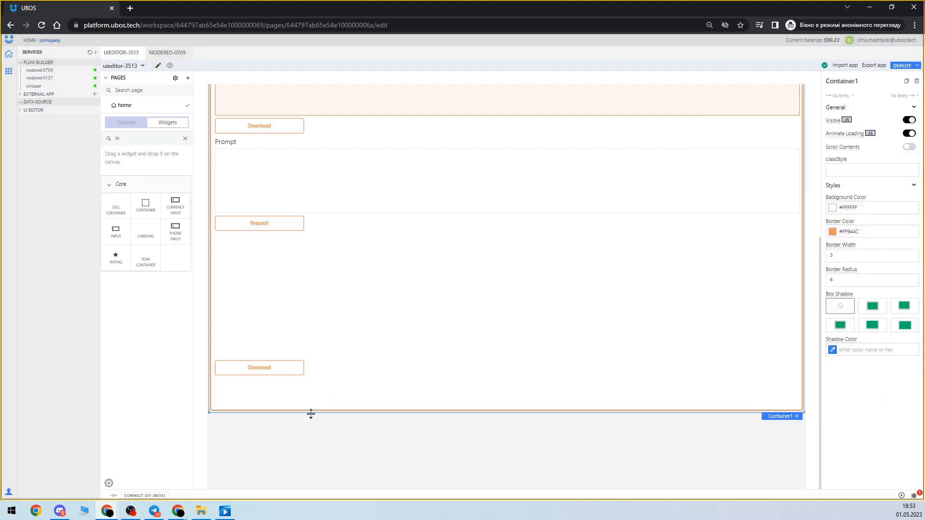
Style the lower Text widget with border colour #FF944C, cell background colour #FF944C10 and border width 1
{"action": "left_click", "coordinate": [351, 261]}
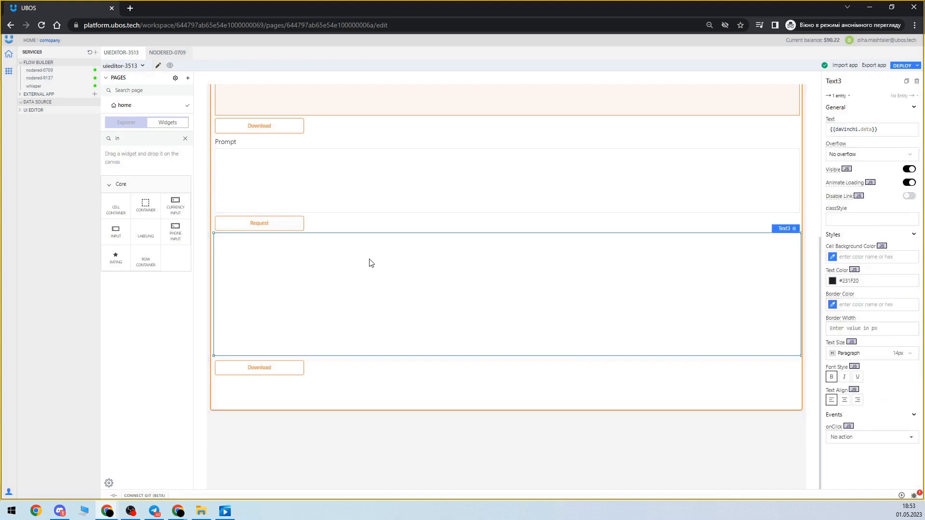
{"action": "left_click", "coordinate": [874, 305]}
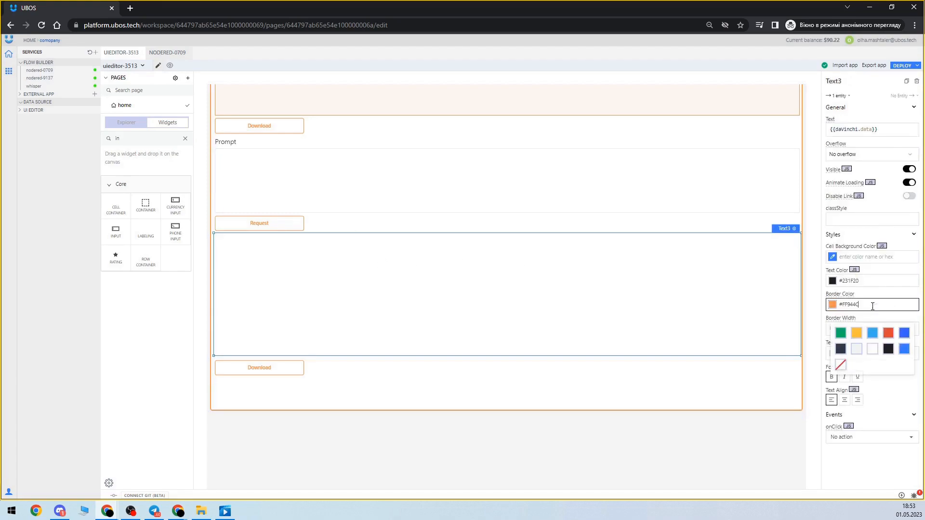
{"action": "left_click", "coordinate": [878, 259]}
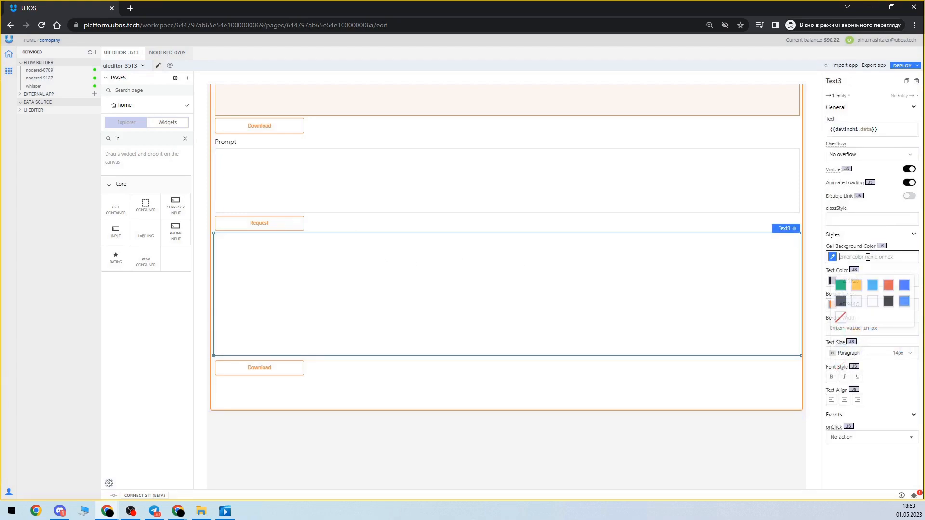
{"action": "type", "text": "#FF944C"}
{"action": "type", "text": "10"}
{"action": "left_click", "coordinate": [862, 329]}
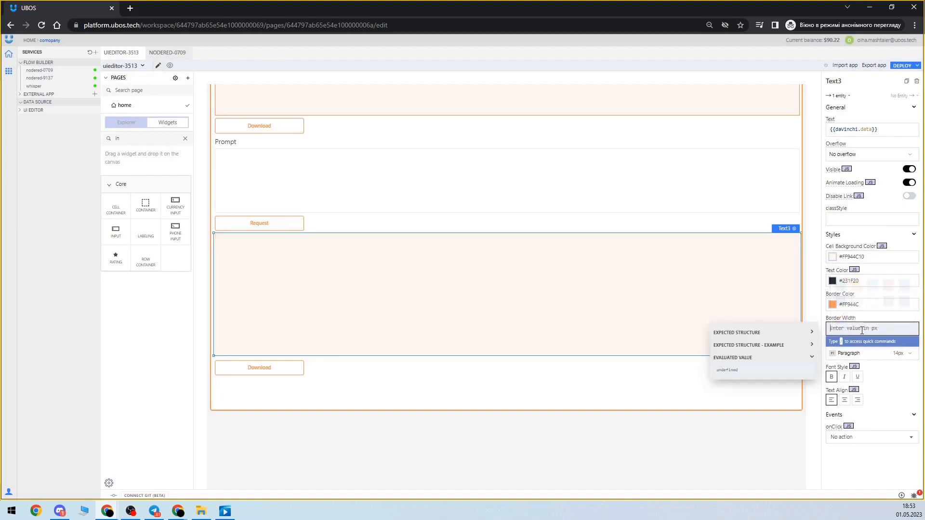
{"action": "type", "text": "1"}
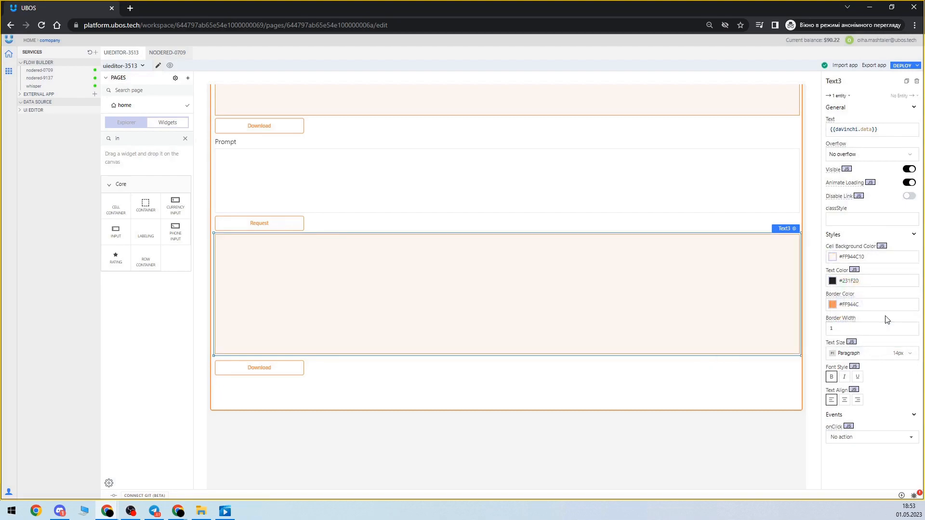
Set the lower Text widget's text size to Heading 2 and turn off its bold font style
{"action": "left_click", "coordinate": [890, 354]}
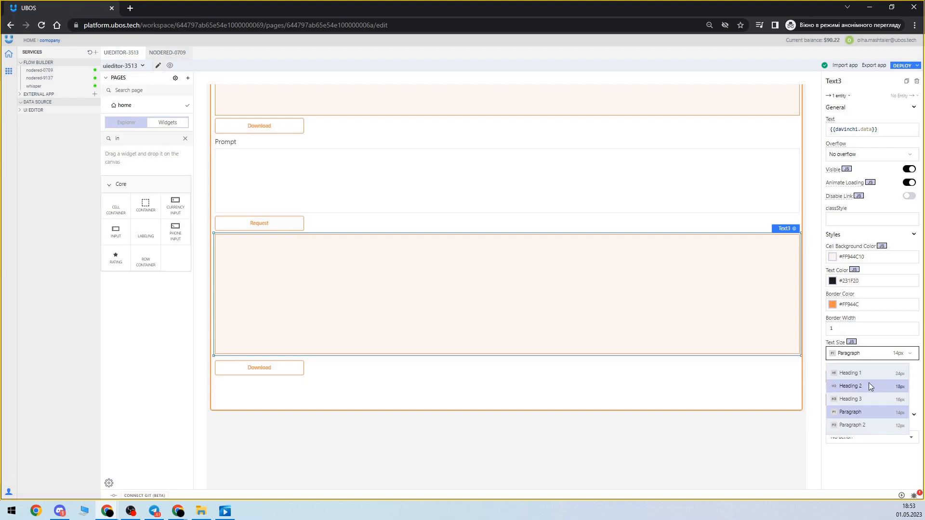
{"action": "left_click", "coordinate": [865, 385]}
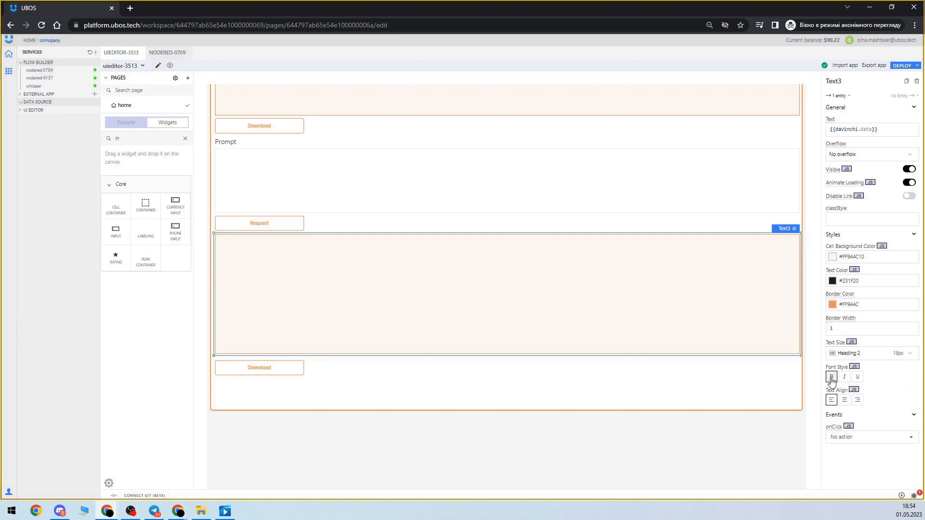
{"action": "scroll", "coordinate": [391, 383], "scroll_direction": "up", "scroll_amount": 5}
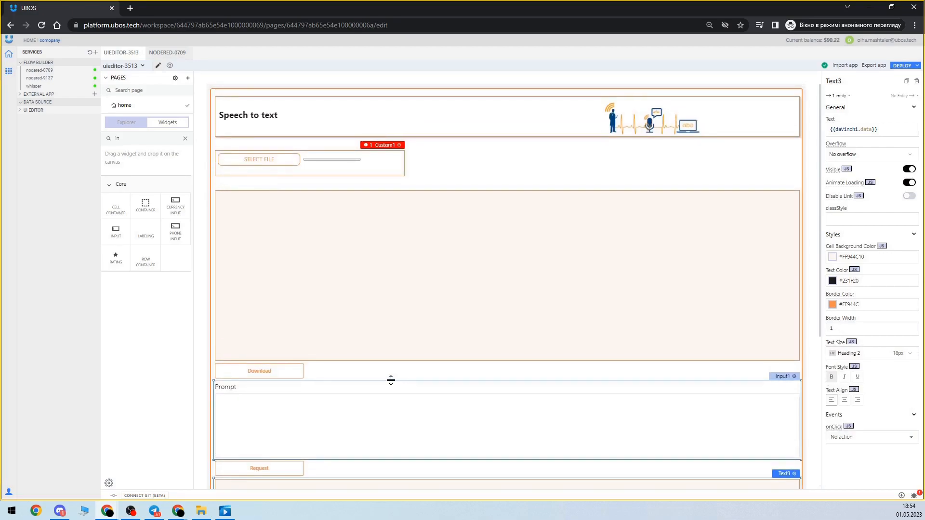
{"action": "scroll", "coordinate": [405, 374], "scroll_direction": "down", "scroll_amount": 4}
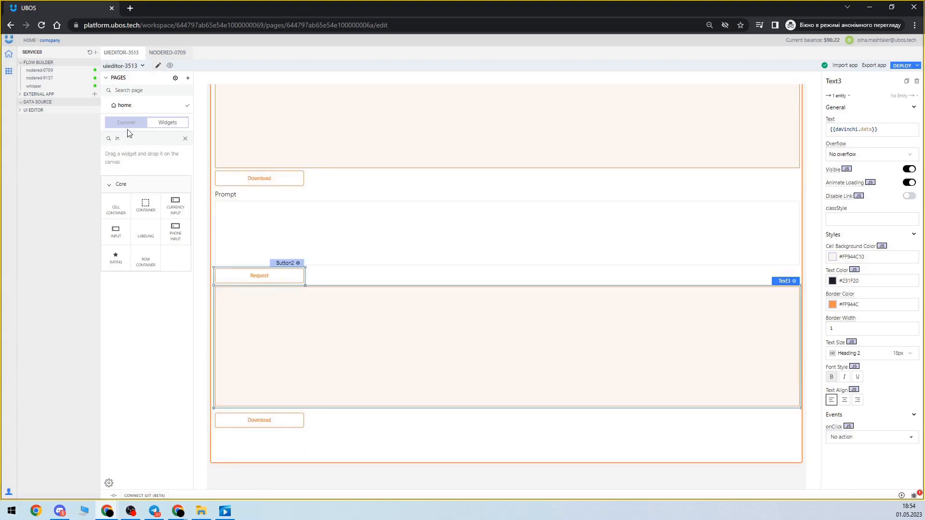
Set the prompt value in the daVinchi API's JSON body to {{Input1.text}}
{"action": "left_click", "coordinate": [142, 126]}
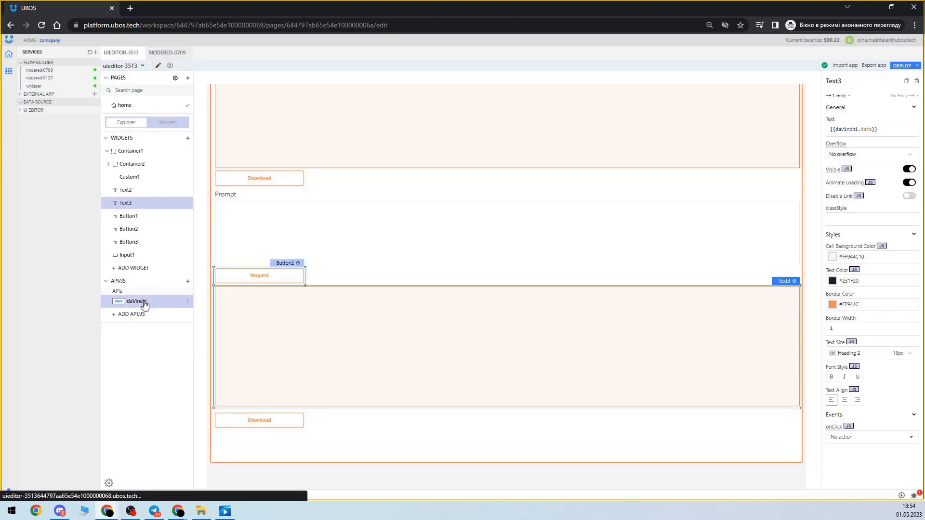
{"action": "left_click", "coordinate": [174, 304]}
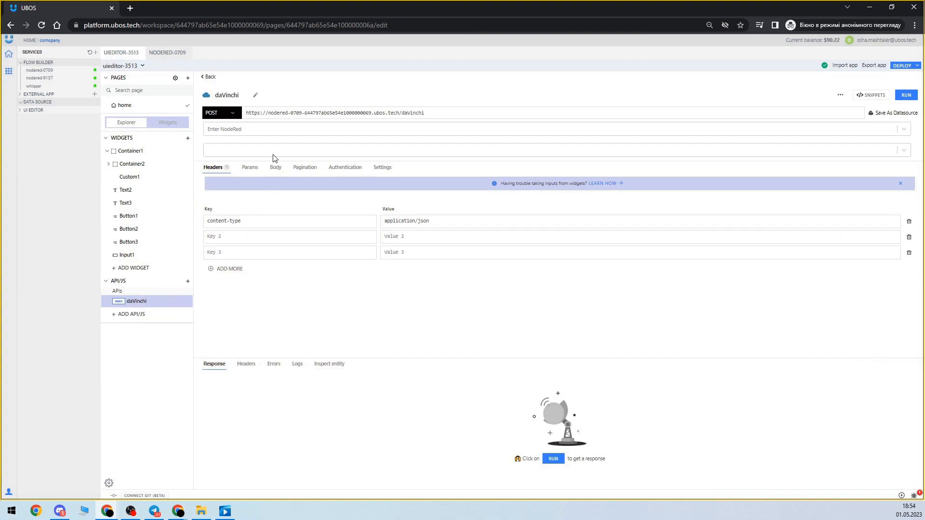
{"action": "left_click", "coordinate": [276, 169]}
{"action": "left_click", "coordinate": [256, 205]}
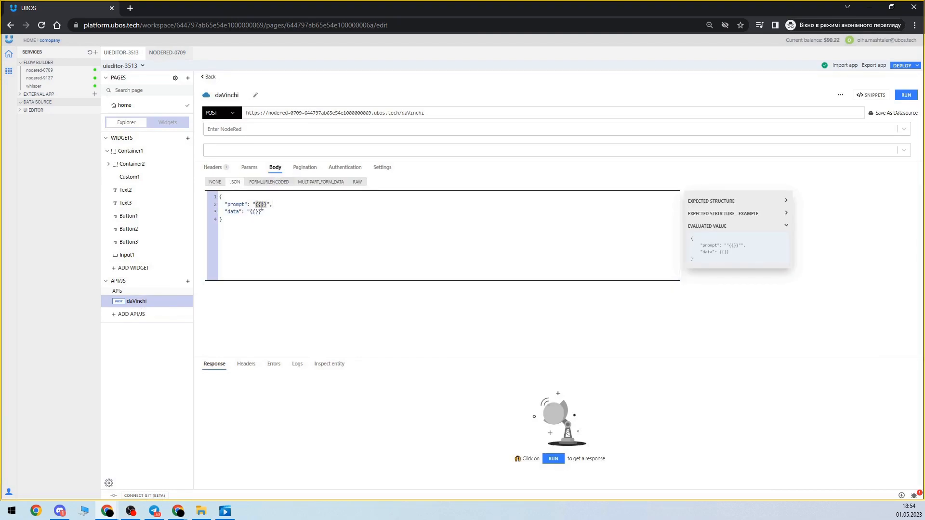
{"action": "key", "text": "BackSpace"}
{"action": "type", "text": "{{in"}
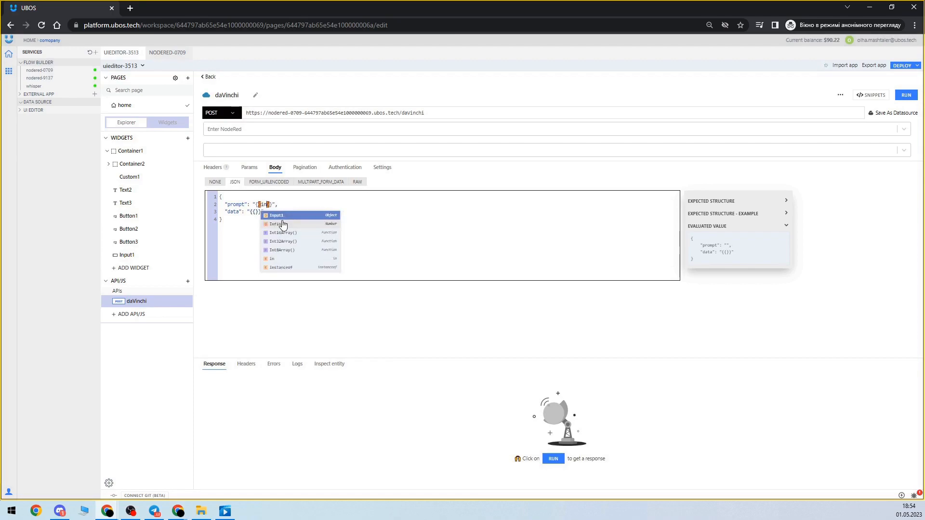
{"action": "key", "text": "Return"}
{"action": "type", "text": "."}
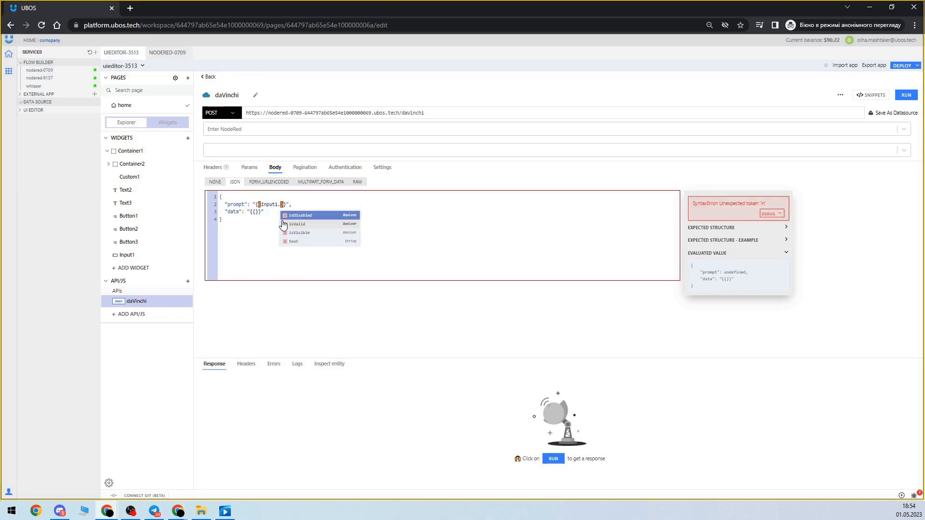
{"action": "key", "text": "Up"}
{"action": "key", "text": "Return"}
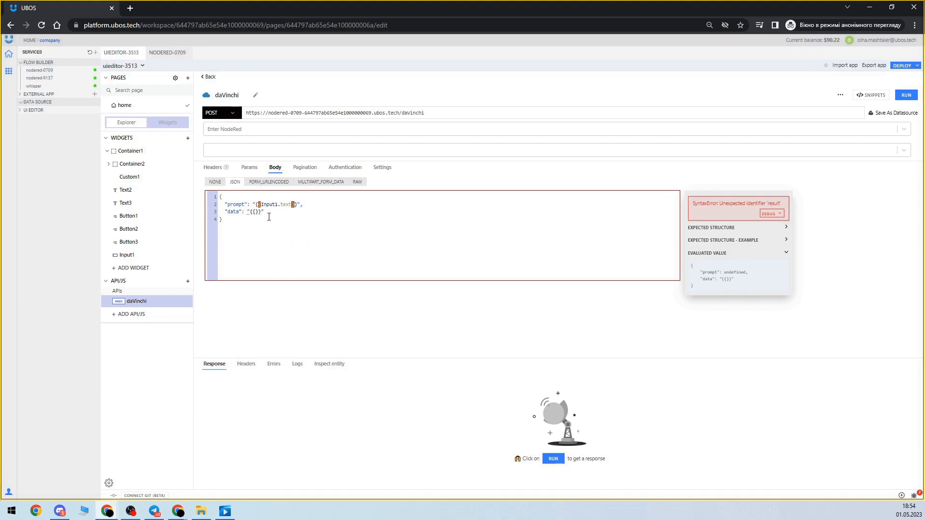
Set the data value in the daVinchi JSON body to {{Custom1.message}} and return to the page canvas
{"action": "left_click", "coordinate": [257, 213]}
{"action": "type", "text": "cu"}
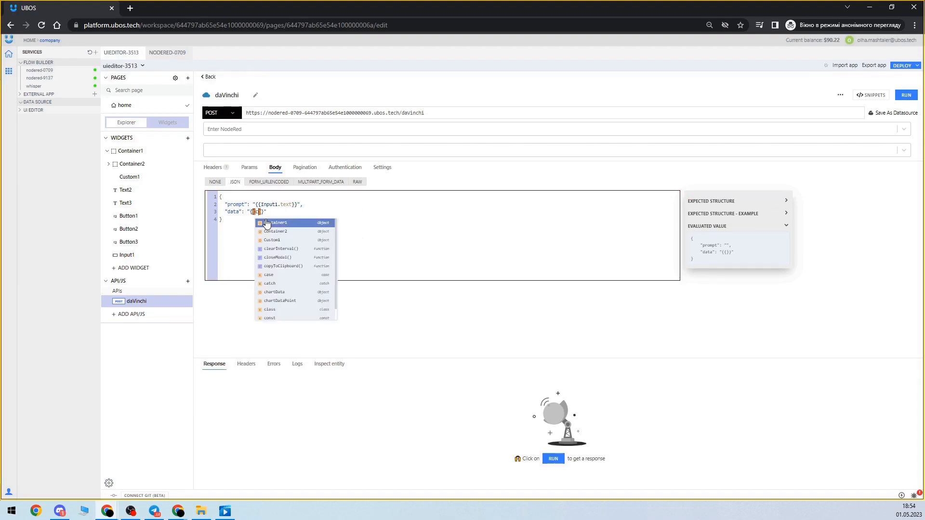
{"action": "key", "text": "Return"}
{"action": "type", "text": ".message"}
{"action": "key", "text": "Return"}
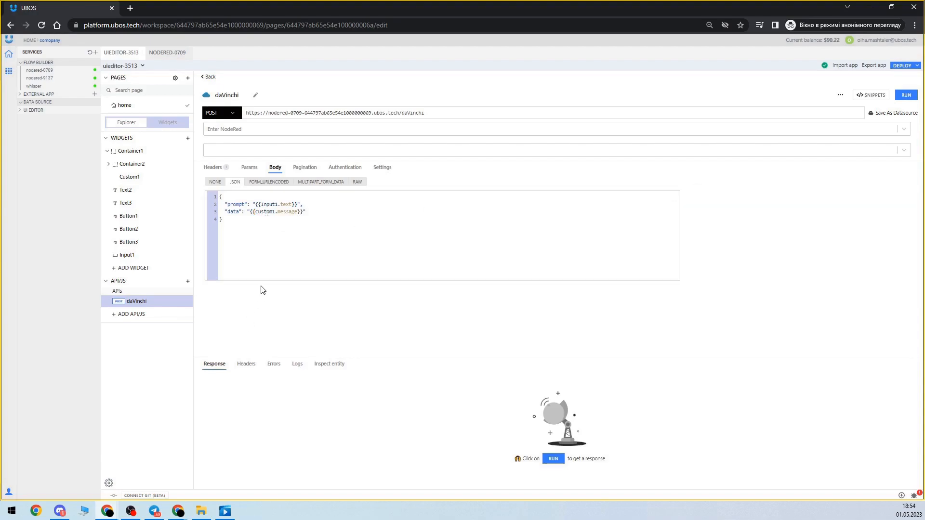
{"action": "left_click", "coordinate": [208, 76]}
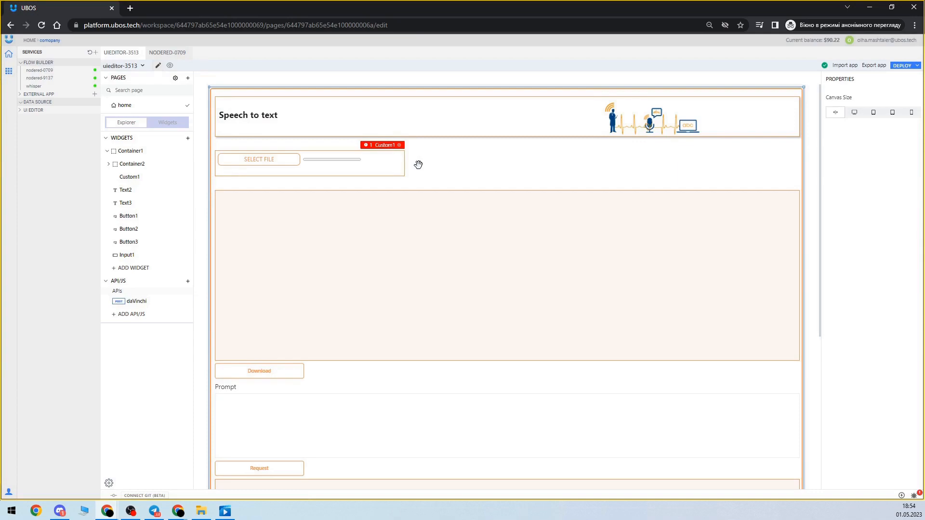
Deploy the app and upload a recording for transcription on the published page
{"action": "scroll", "coordinate": [434, 183], "scroll_direction": "down", "scroll_amount": 5}
{"action": "scroll", "coordinate": [473, 239], "scroll_direction": "up", "scroll_amount": 5}
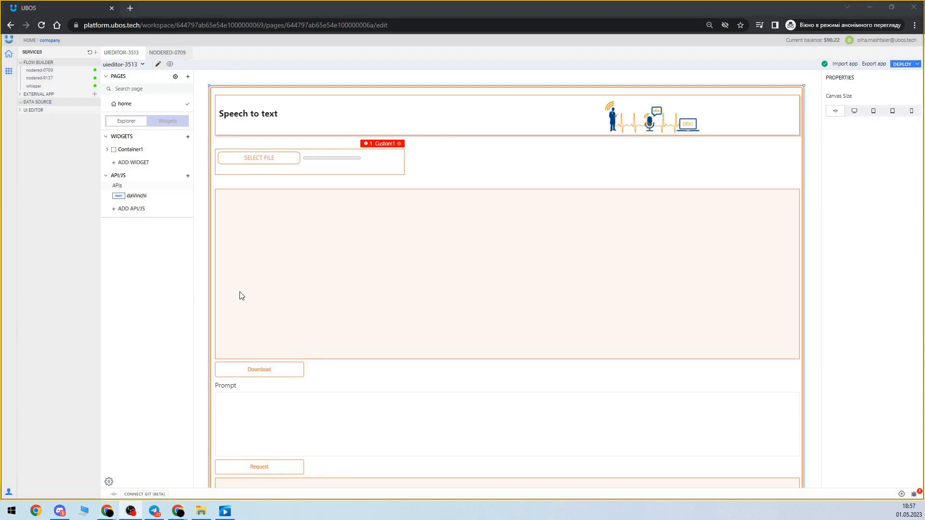
{"action": "left_click", "coordinate": [898, 67]}
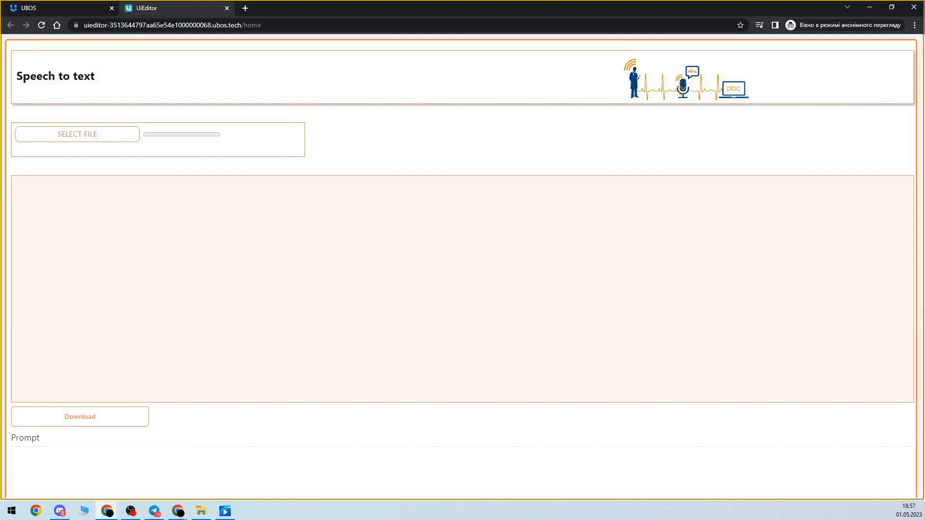
{"action": "left_click", "coordinate": [57, 134]}
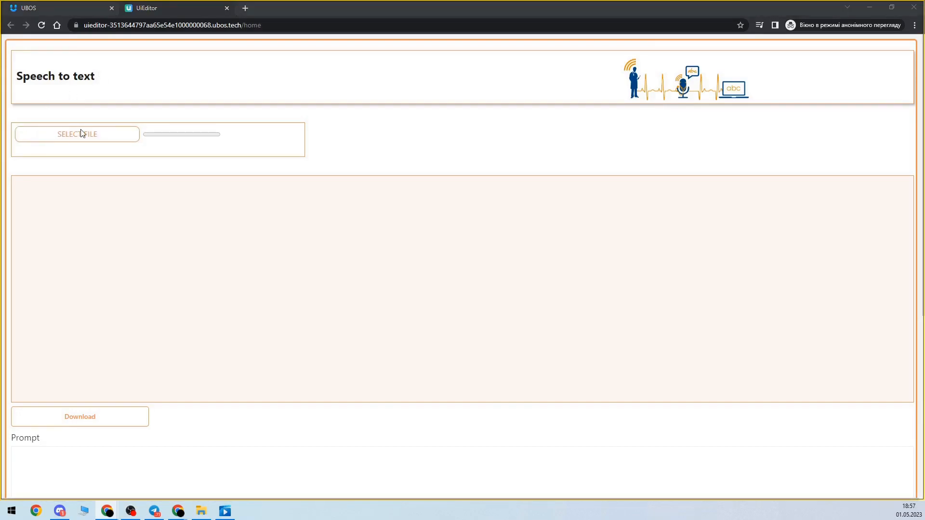
{"action": "double_click", "coordinate": [163, 97]}
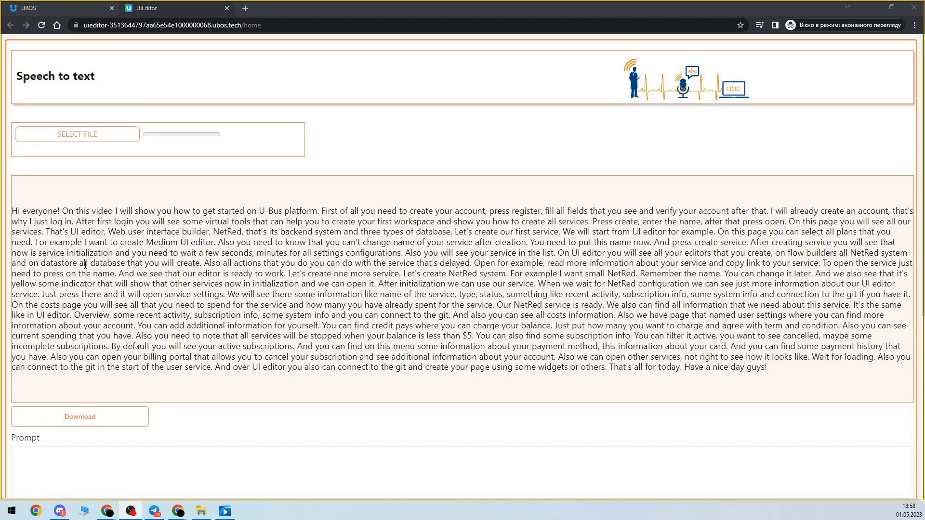
Download the transcript from the published page, check the document in WordPad and close it
{"action": "scroll", "coordinate": [137, 422], "scroll_direction": "down", "scroll_amount": 3}
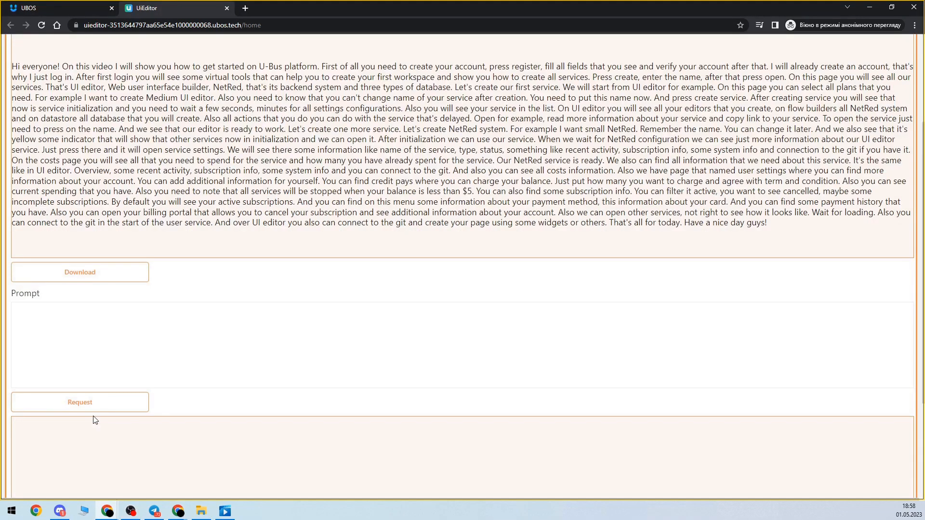
{"action": "left_click", "coordinate": [81, 274]}
{"action": "left_click", "coordinate": [76, 486]}
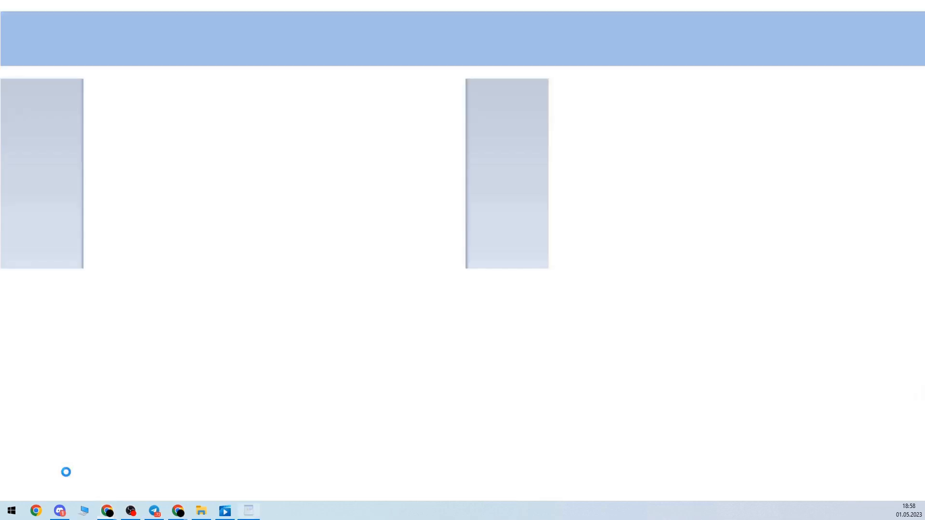
{"action": "scroll", "coordinate": [479, 175], "scroll_direction": "down", "scroll_amount": 4}
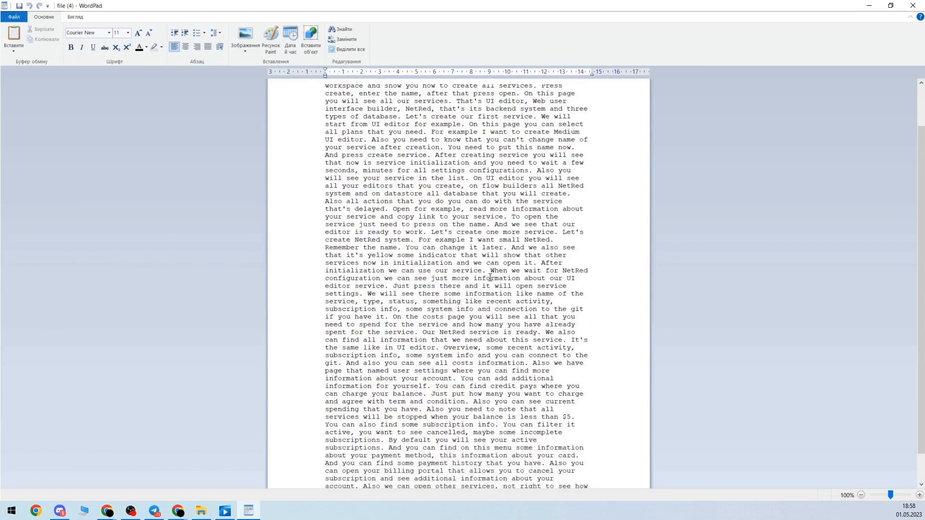
{"action": "left_click", "coordinate": [913, 6]}
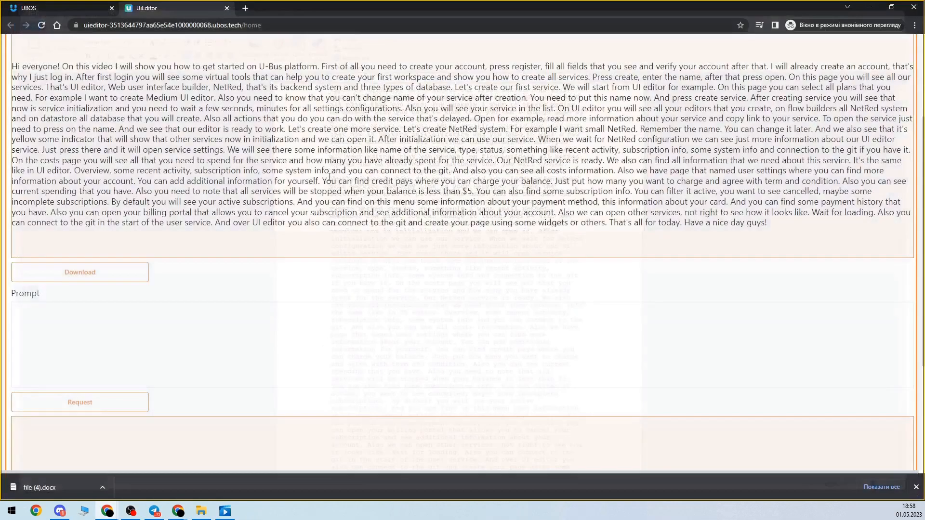
Submit the prompt "make a plan how to use platform according to data" as a request
{"action": "left_click", "coordinate": [31, 348]}
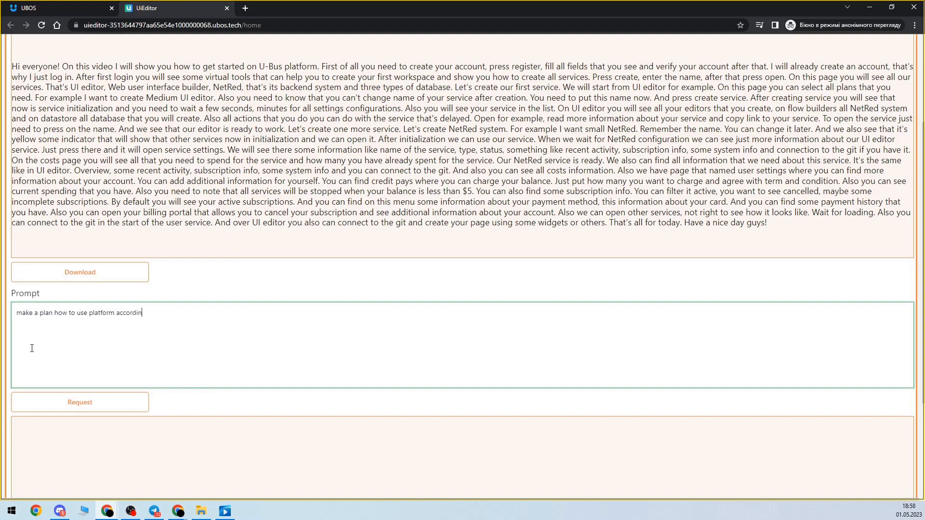
{"action": "type", "text": "to data"}
{"action": "left_click", "coordinate": [68, 401]}
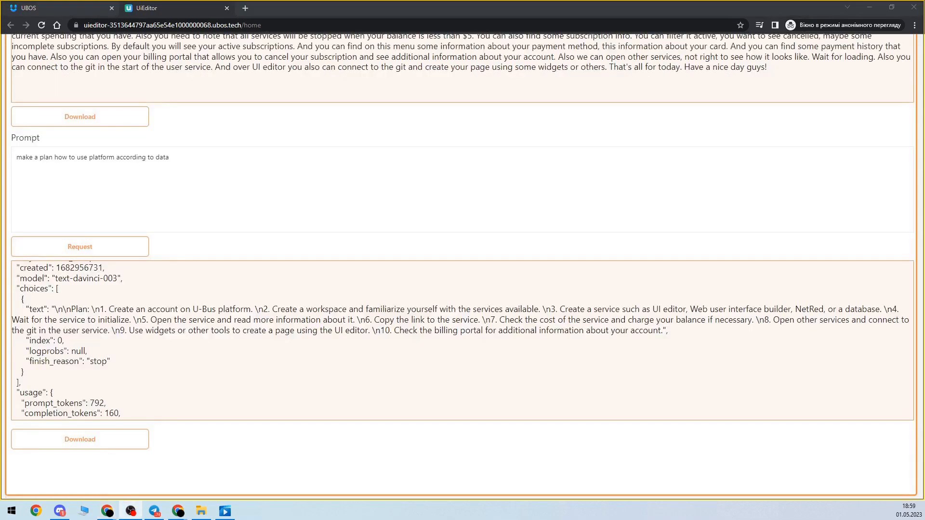
Review the returned response and try to download it with the button below it
{"action": "scroll", "coordinate": [46, 306], "scroll_direction": "up", "scroll_amount": 1}
{"action": "scroll", "coordinate": [182, 311], "scroll_direction": "down", "scroll_amount": 1}
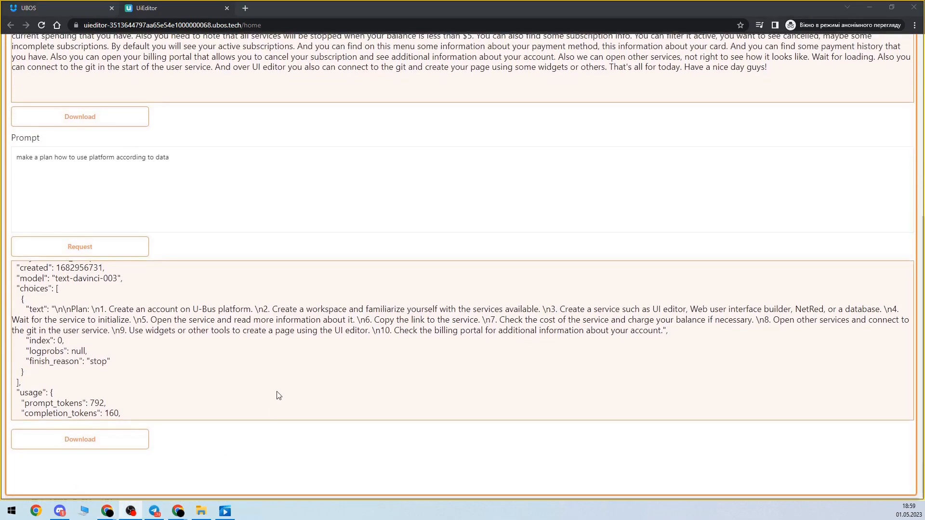
{"action": "left_click", "coordinate": [104, 441]}
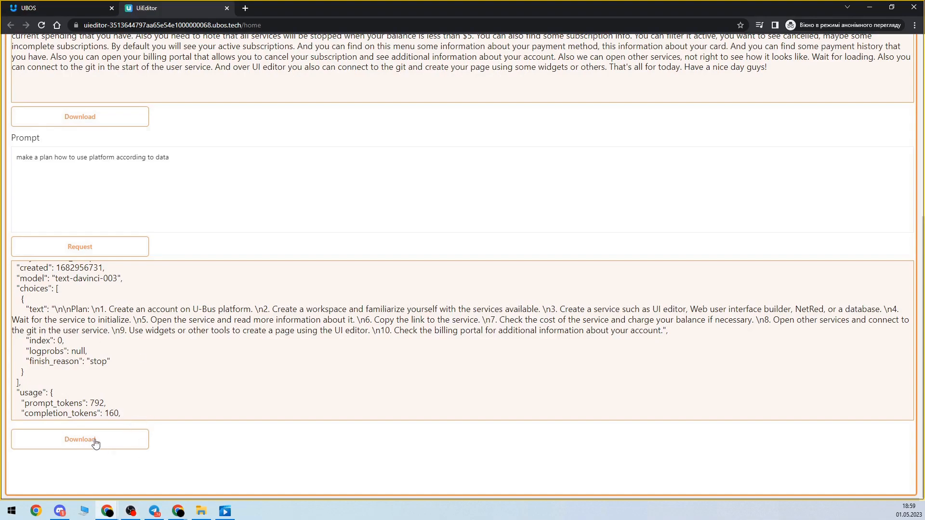
Bind the lower Text widget in the UI editor to the response's first choice with {{daVinchi.data.choices[0].text}}
{"action": "left_click", "coordinate": [68, 7]}
{"action": "scroll", "coordinate": [300, 335], "scroll_direction": "down", "scroll_amount": 5}
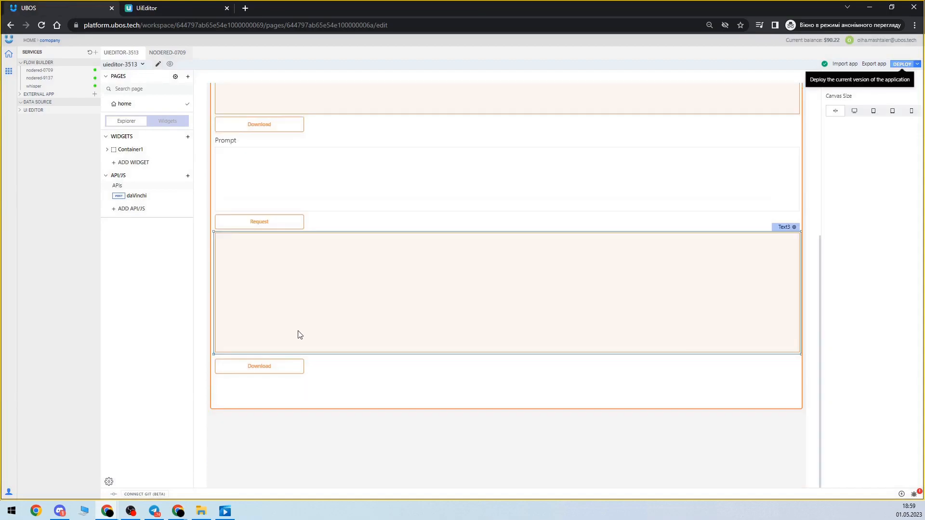
{"action": "left_click", "coordinate": [300, 333]}
{"action": "left_click", "coordinate": [185, 7]}
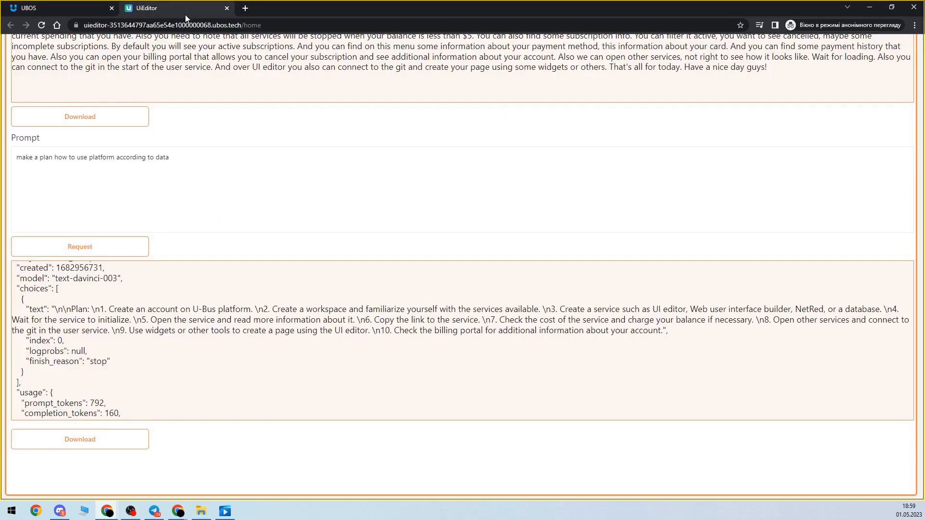
{"action": "double_click", "coordinate": [30, 289]}
{"action": "left_click", "coordinate": [69, 2]}
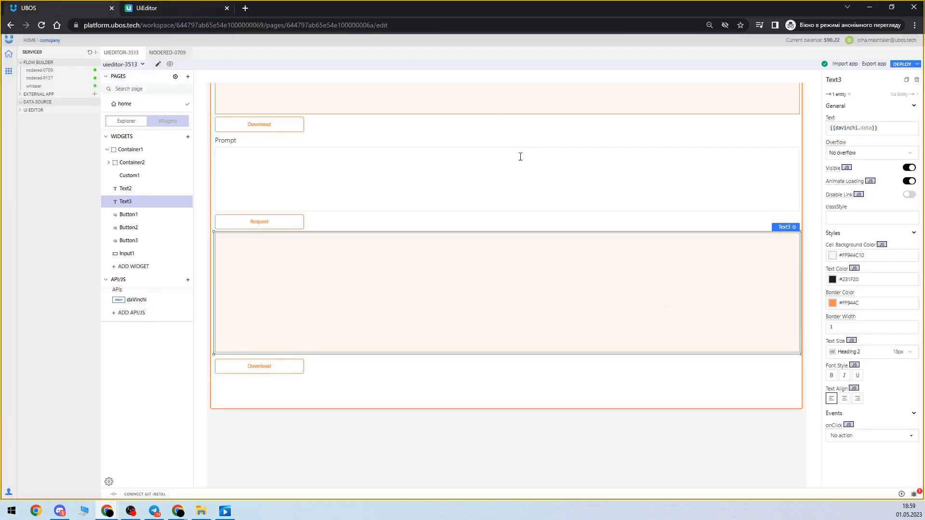
{"action": "left_click", "coordinate": [873, 130]}
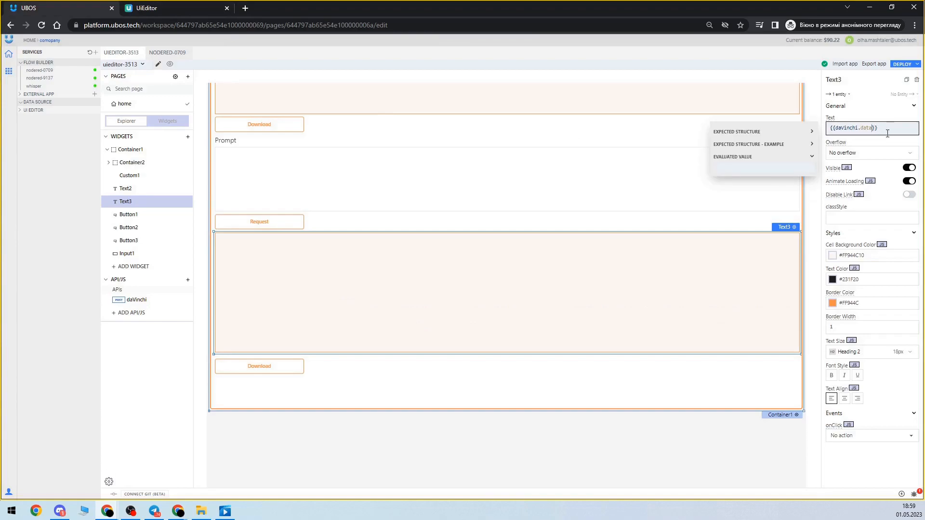
{"action": "type", "text": ".choices[0"}
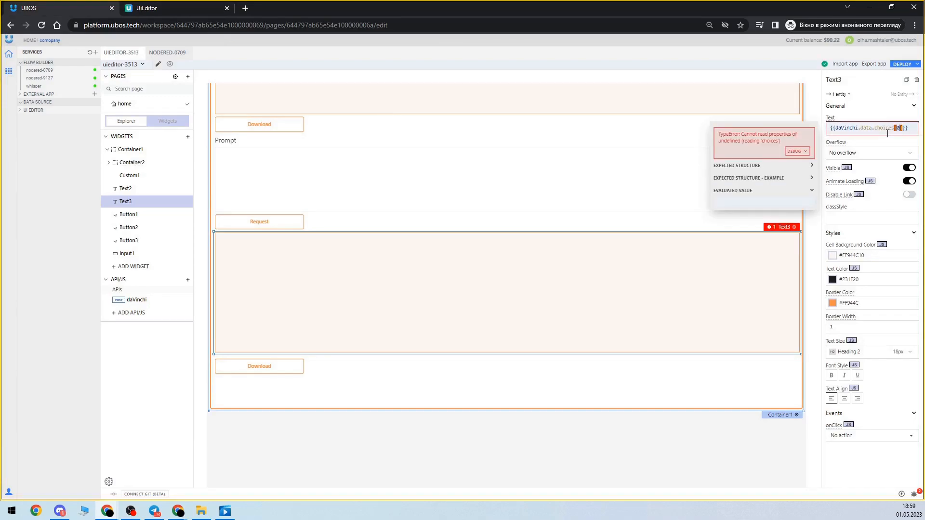
{"action": "type", "text": ".text"}
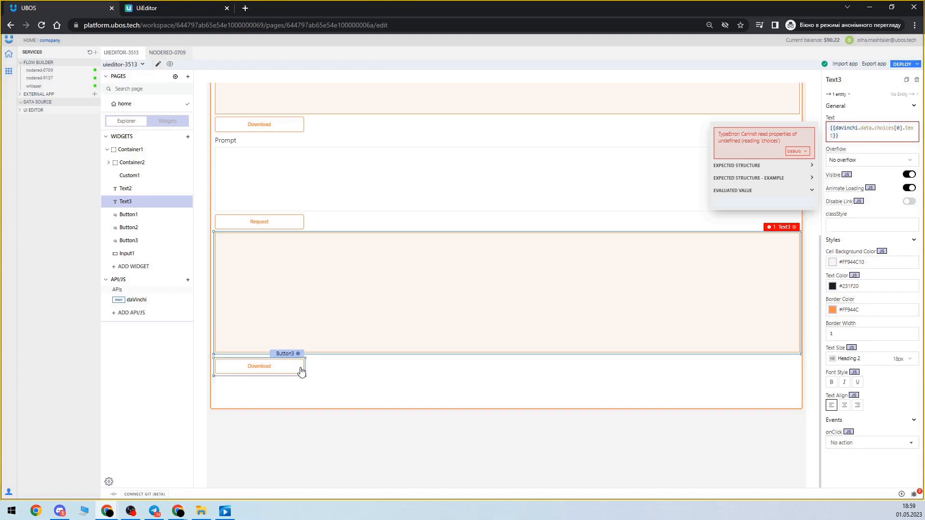
Give the bottom Download button an onClick Download action with {{Text3.text}} as the data to download
{"action": "left_click", "coordinate": [298, 356]}
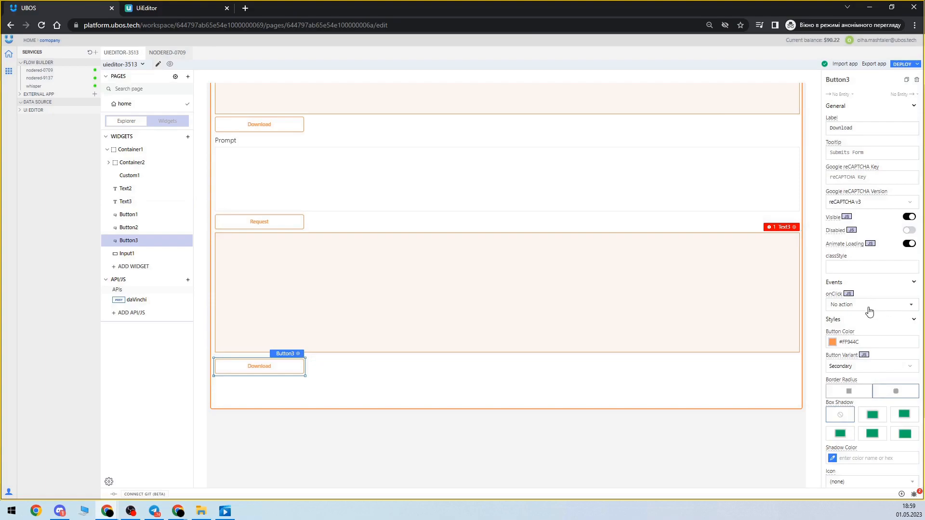
{"action": "left_click", "coordinate": [864, 301]}
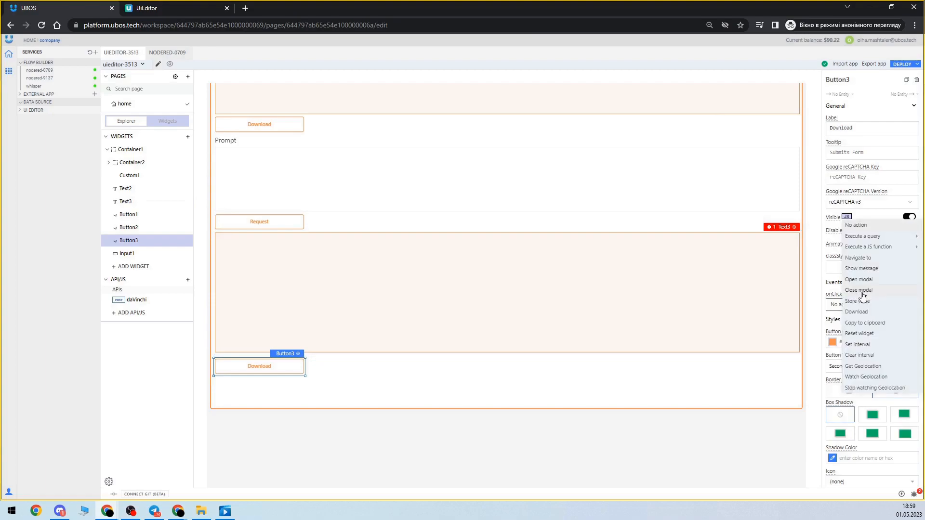
{"action": "left_click", "coordinate": [847, 322]}
{"action": "left_click", "coordinate": [850, 329]}
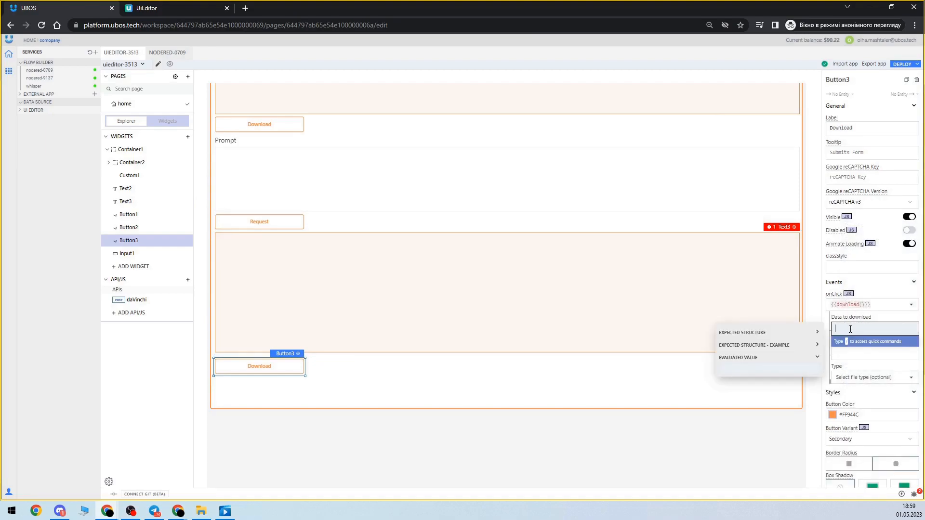
{"action": "type", "text": "{{"}
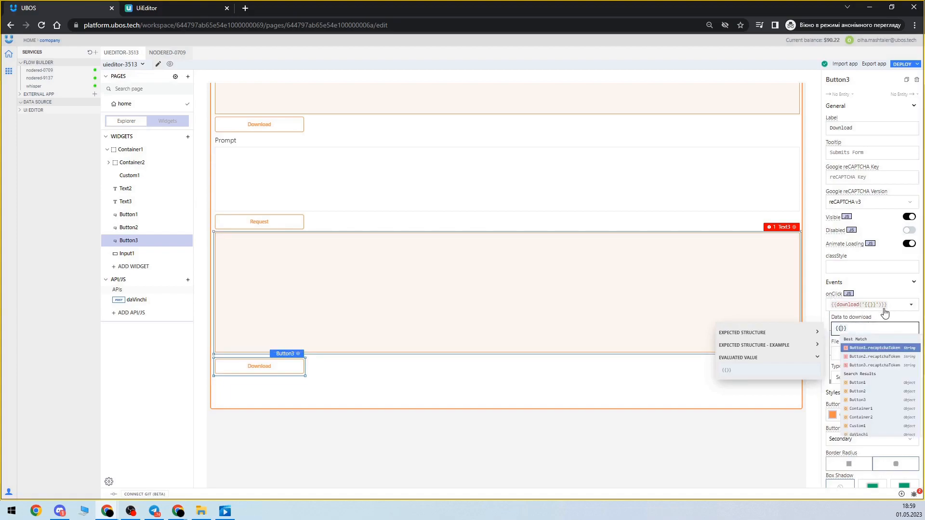
{"action": "type", "text": "text"}
{"action": "key", "text": "Down"}
{"action": "key", "text": "Down"}
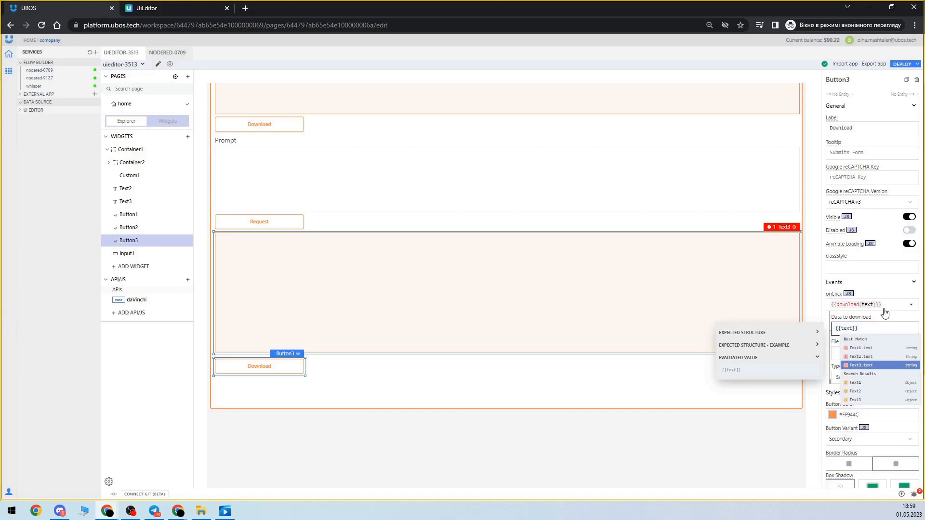
{"action": "key", "text": "Return"}
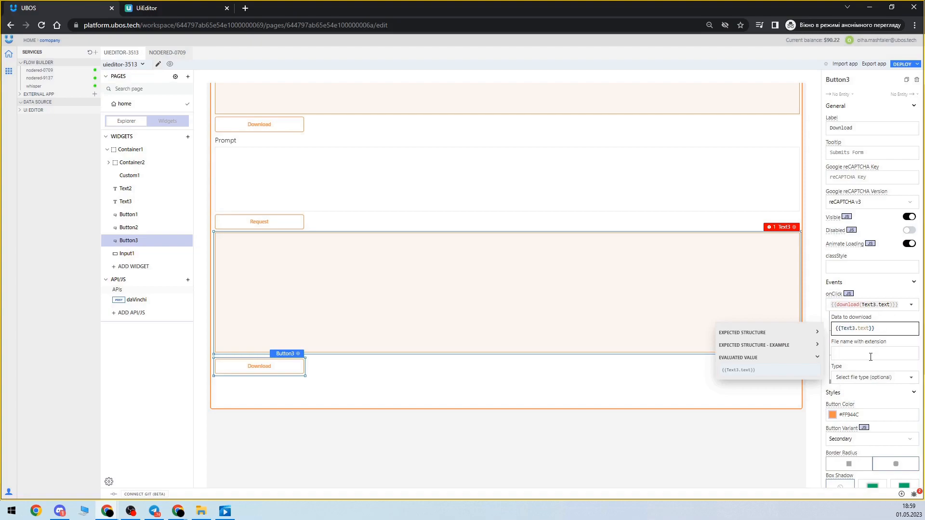
Set the file name for the bottom Download button's download action to text.docx
{"action": "left_click", "coordinate": [870, 357]}
{"action": "type", "text": "text"}
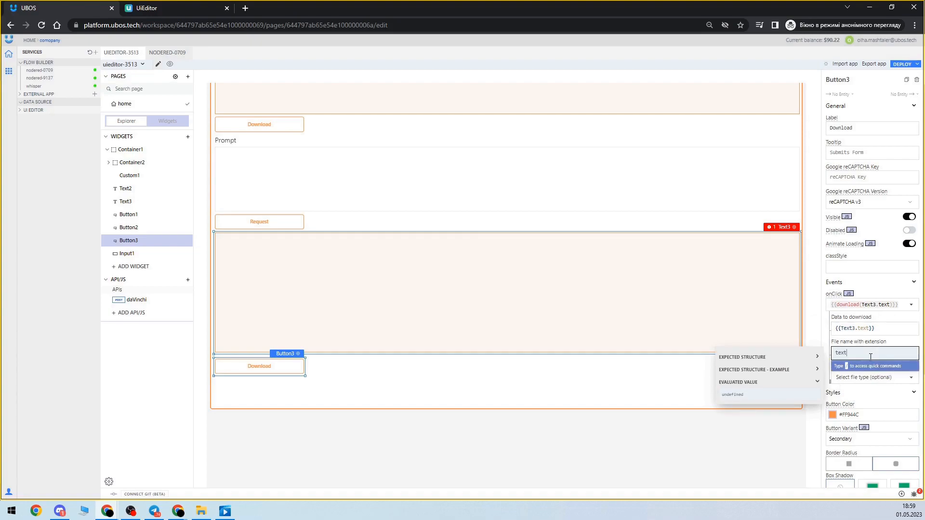
{"action": "type", "text": ".d"}
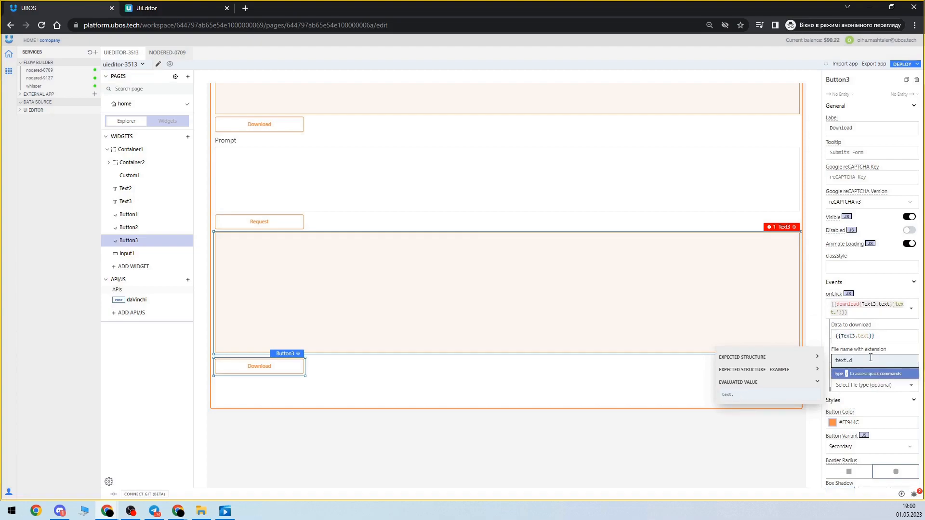
{"action": "type", "text": "ox"}
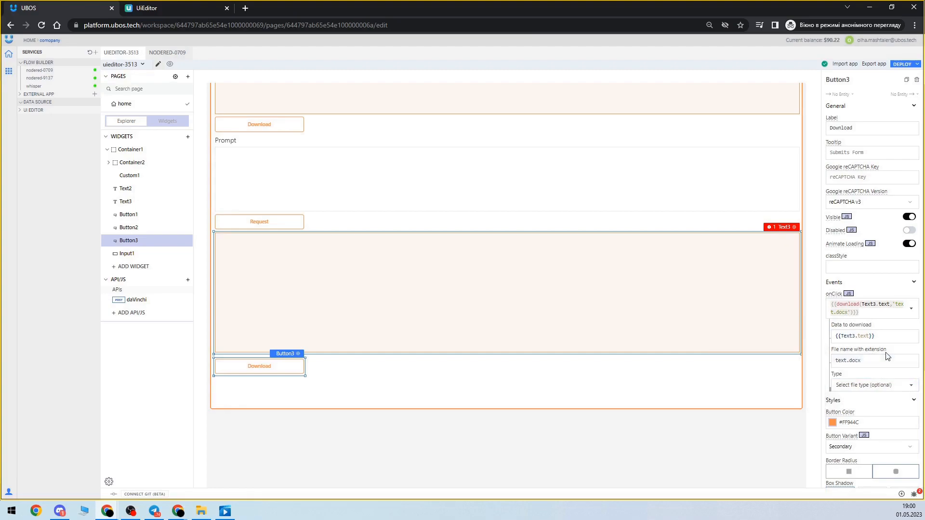
Deploy the updated app and upload the audio file on the published Speech to text page
{"action": "scroll", "coordinate": [346, 415], "scroll_direction": "up", "scroll_amount": 3}
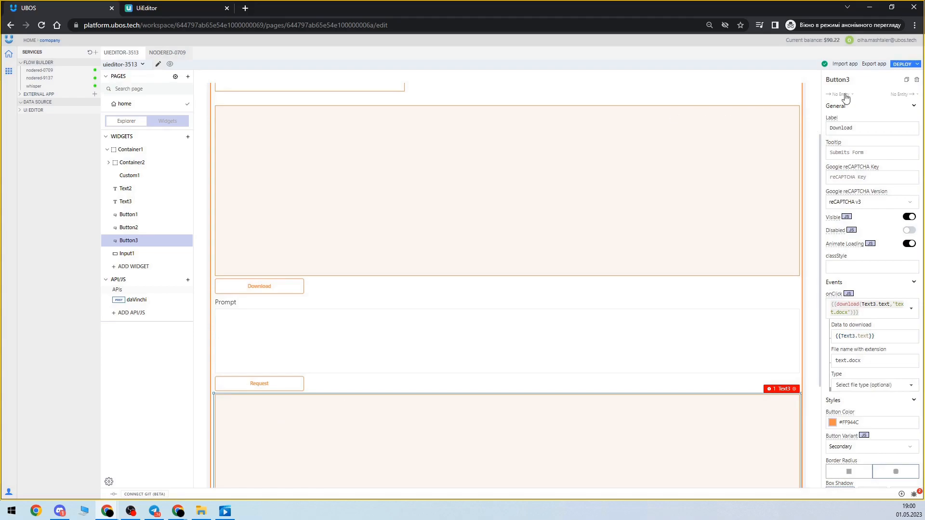
{"action": "left_click", "coordinate": [902, 64]}
{"action": "left_click", "coordinate": [578, 150]}
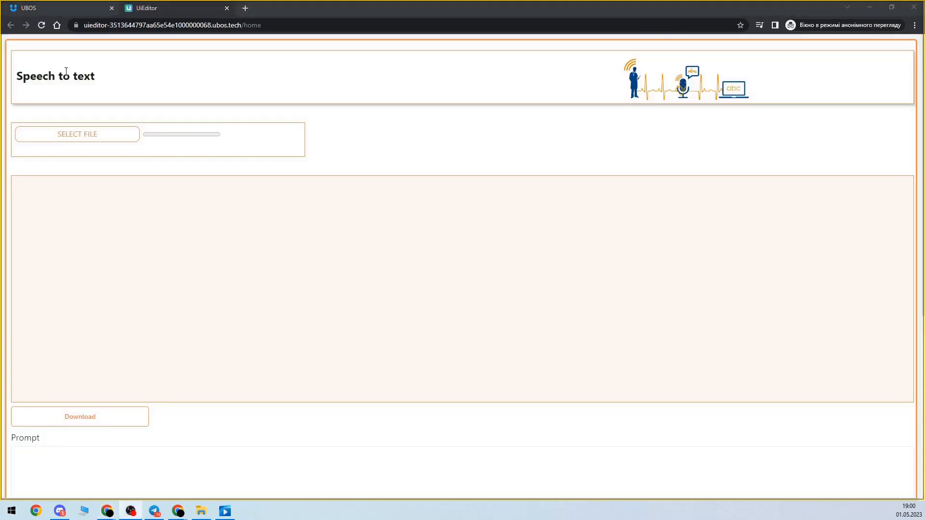
{"action": "left_click", "coordinate": [87, 136]}
{"action": "double_click", "coordinate": [169, 84]}
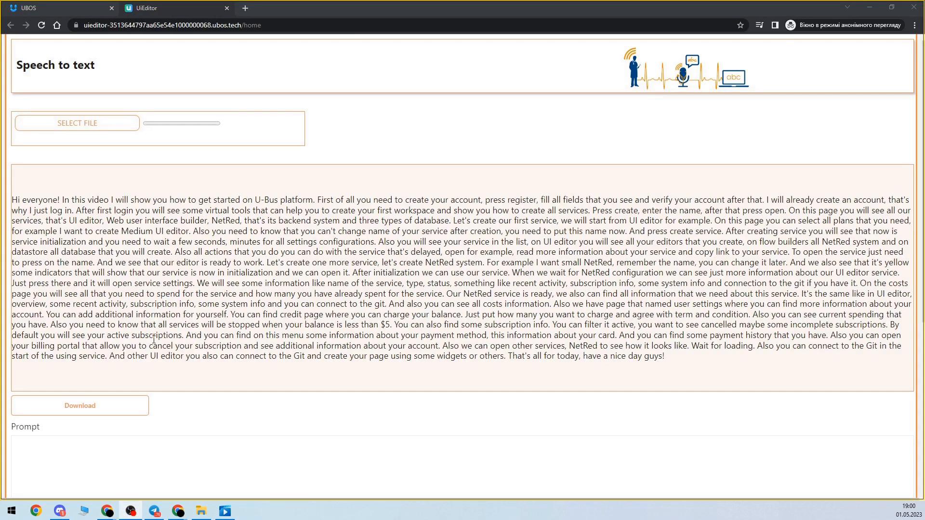
Submit the prompt "make plan how to use platform according to data" as a request below the transcript
{"action": "scroll", "coordinate": [165, 357], "scroll_direction": "down", "scroll_amount": 3}
{"action": "scroll", "coordinate": [165, 358], "scroll_direction": "down", "scroll_amount": 2}
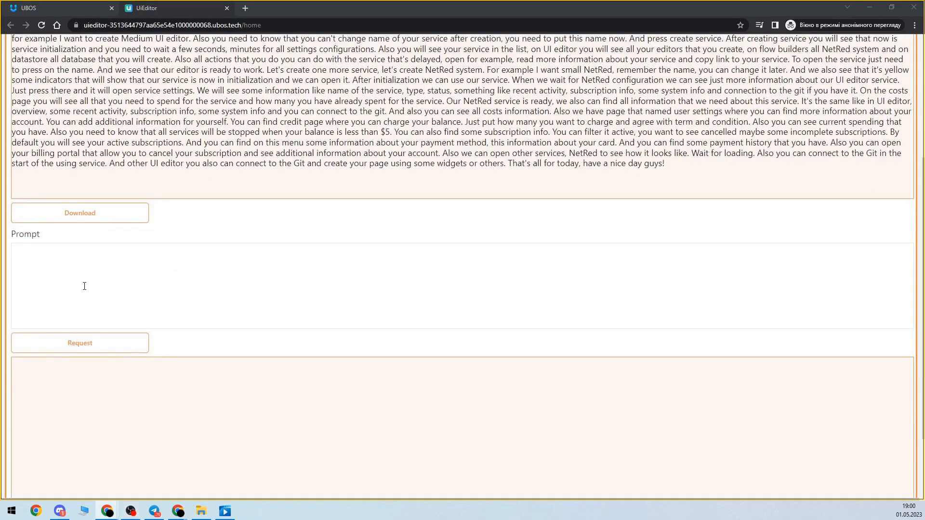
{"action": "left_click", "coordinate": [46, 254]}
{"action": "type", "text": "choices"}
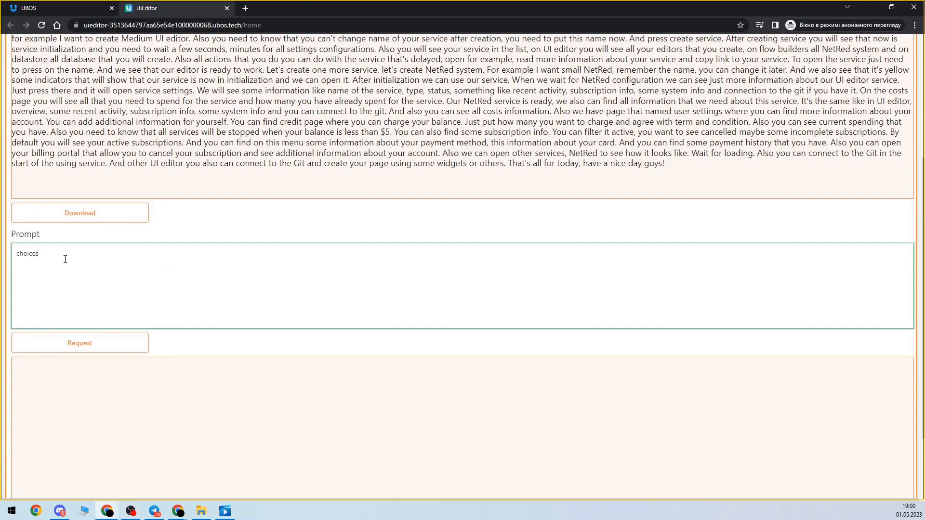
{"action": "key", "text": "BackSpace"}
{"action": "key", "text": "BackSpace"}
{"action": "key", "text": "BackSpace"}
{"action": "key", "text": "BackSpace"}
{"action": "key", "text": "BackSpace"}
{"action": "key", "text": "BackSpace"}
{"action": "type", "text": "make plan how to use platform according to data"}
{"action": "left_click", "coordinate": [100, 348]}
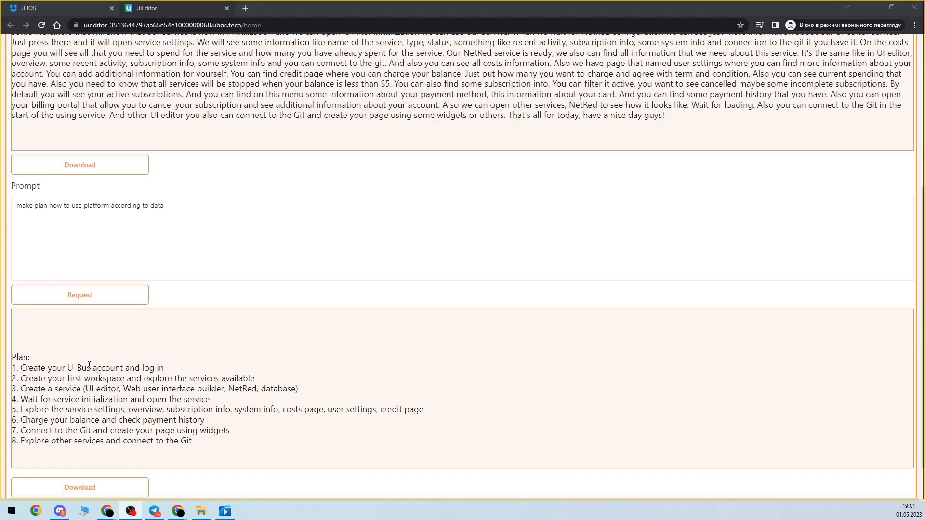
Download the generated plan as a document, open the file to check its contents, and close it
{"action": "scroll", "coordinate": [145, 337], "scroll_direction": "down", "scroll_amount": 1}
{"action": "left_click", "coordinate": [105, 450]}
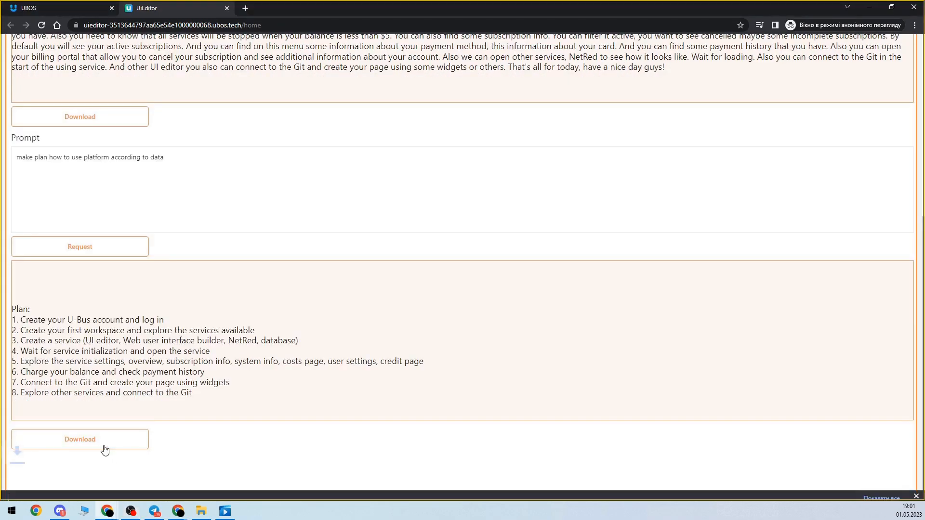
{"action": "left_click", "coordinate": [63, 485]}
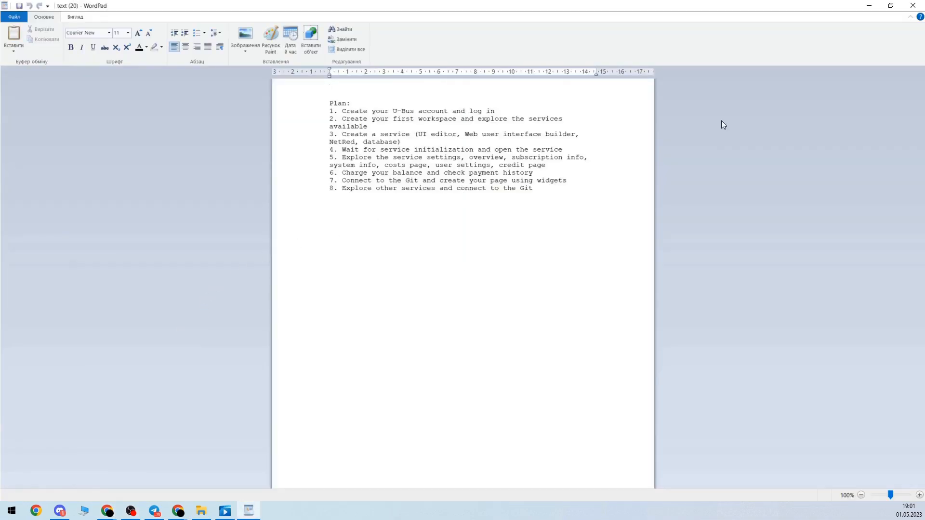
{"action": "left_click", "coordinate": [913, 5]}
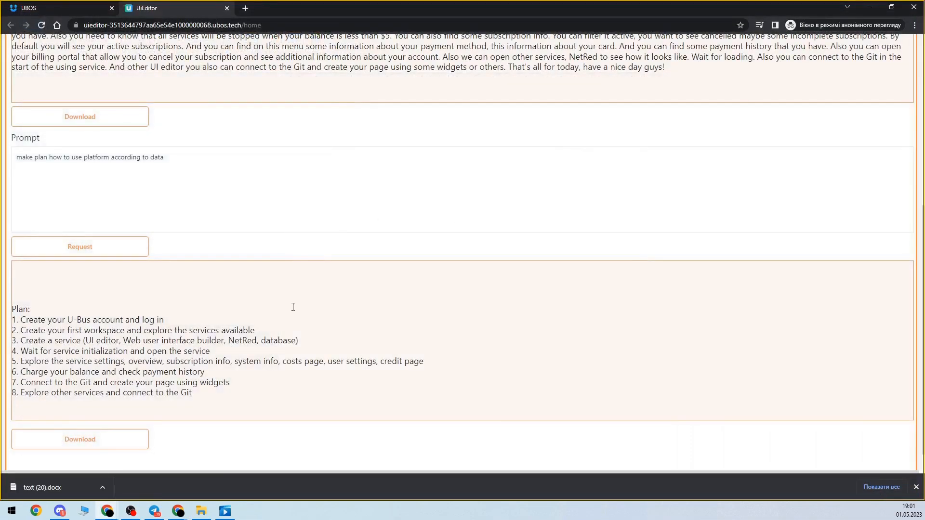